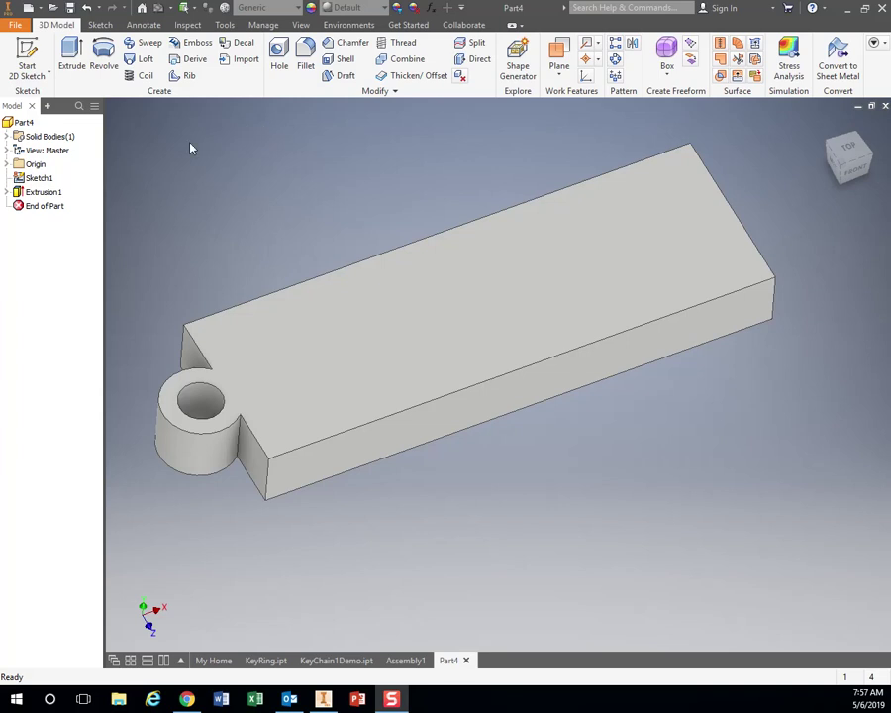
# Delete the leftover Sketch1 from the browser and start a new 2D sketch.
pyautogui.click(30, 55)
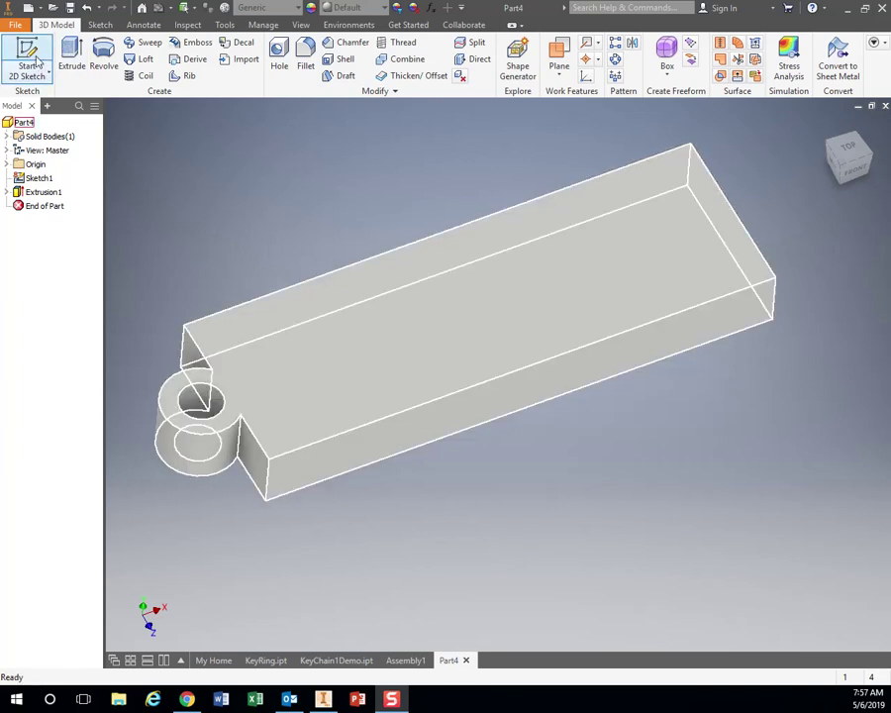
pyautogui.rightClick(41, 180)
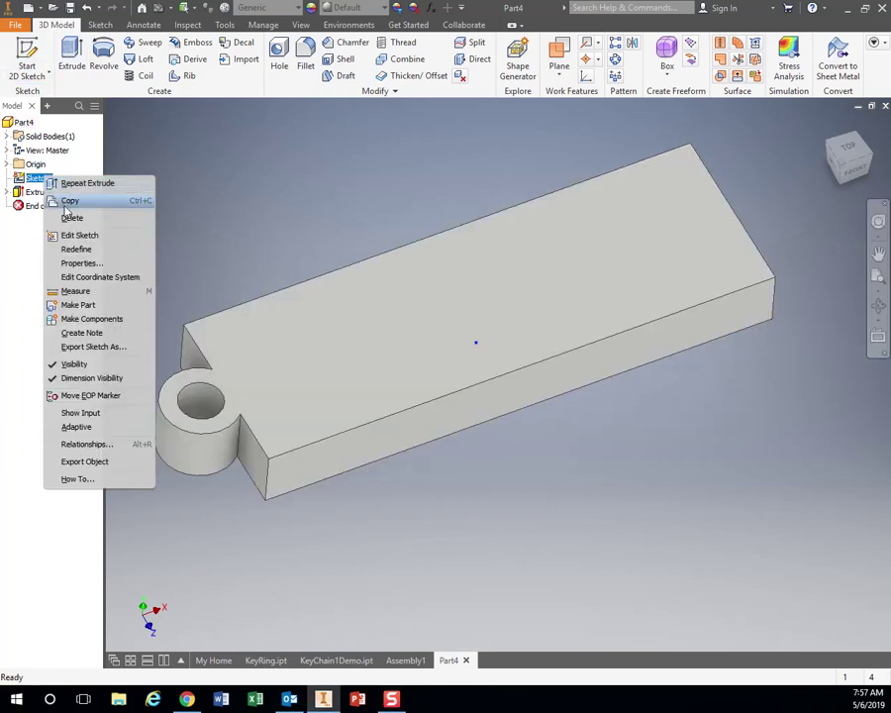
pyautogui.click(74, 214)
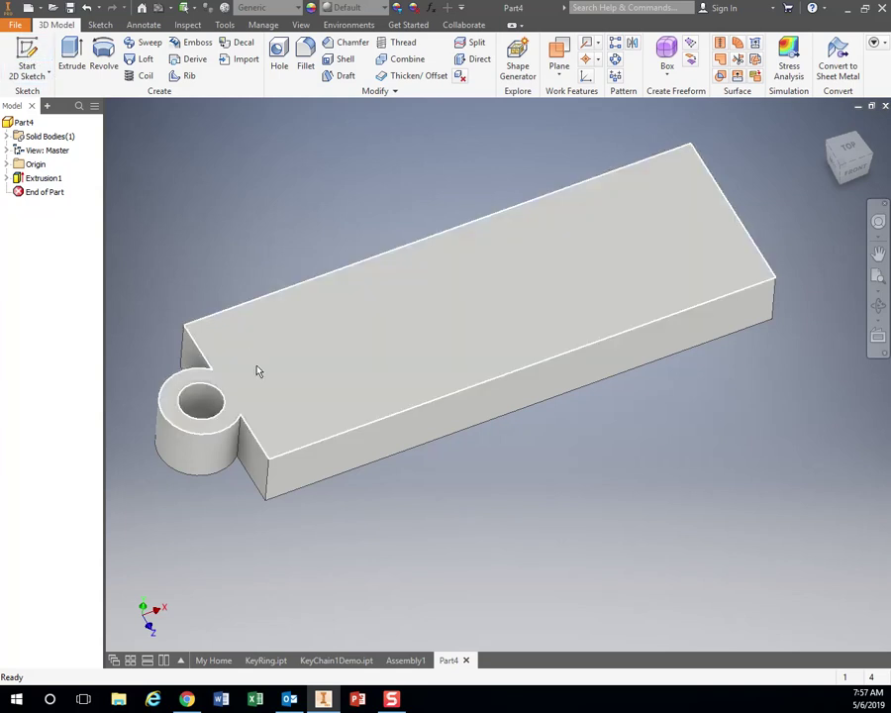
pyautogui.click(27, 60)
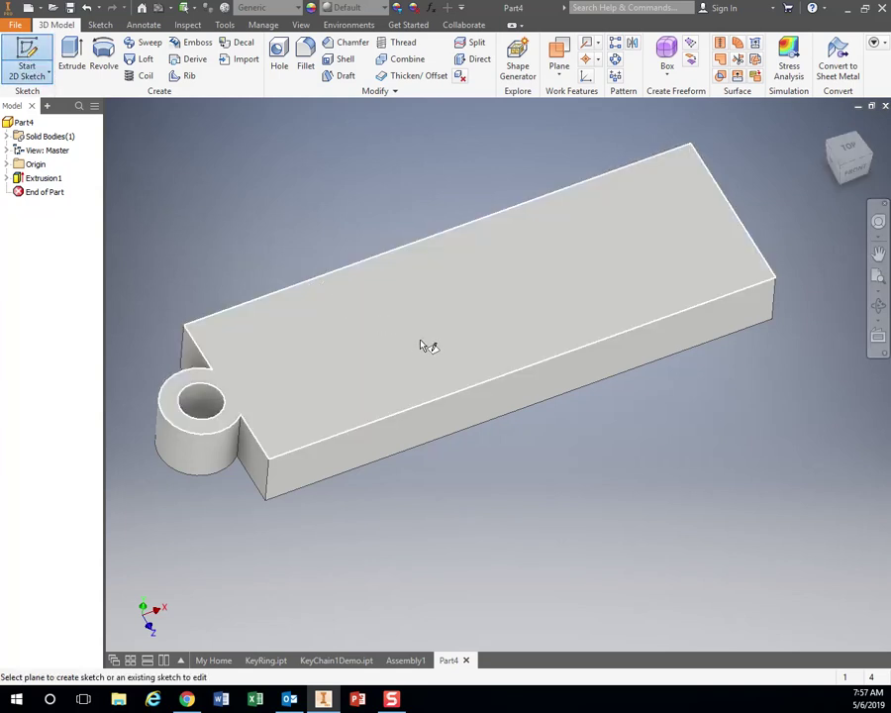
# Sketch on the tag's top face and add the text BROWN near its upper left.
pyautogui.click(332, 355)
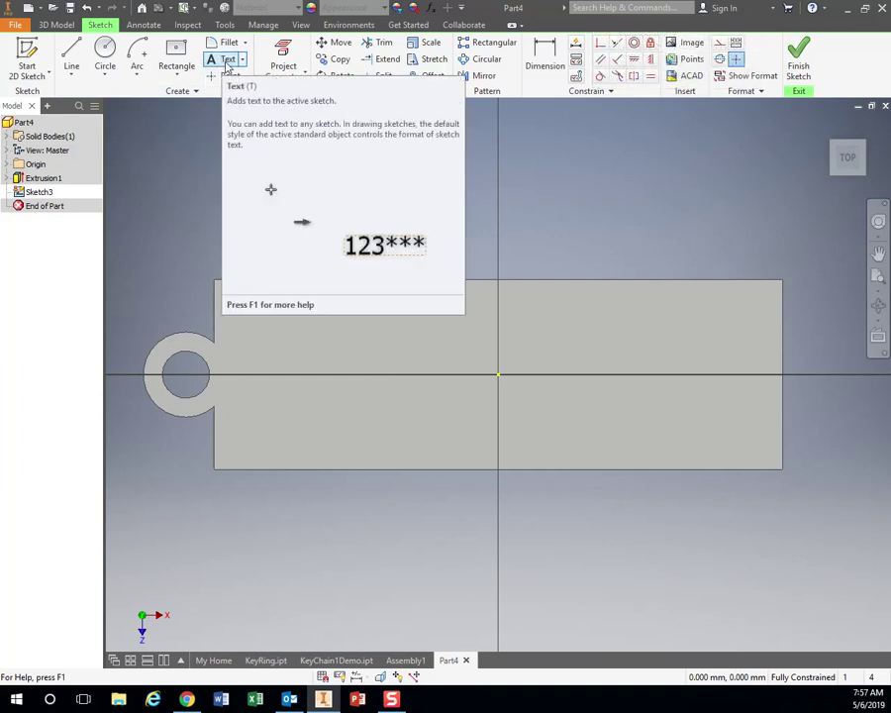
pyautogui.click(227, 62)
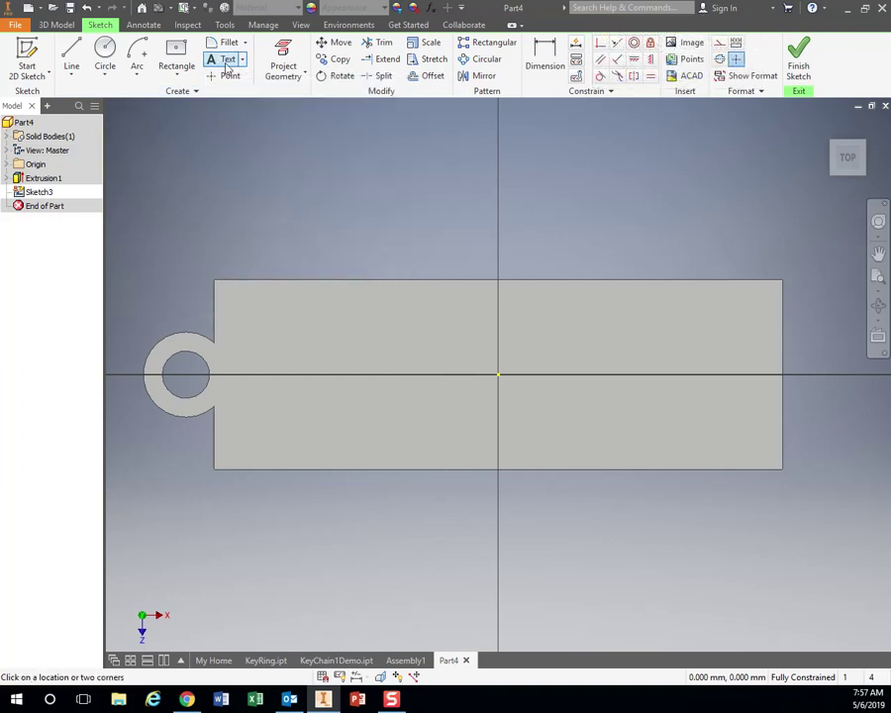
pyautogui.click(245, 306)
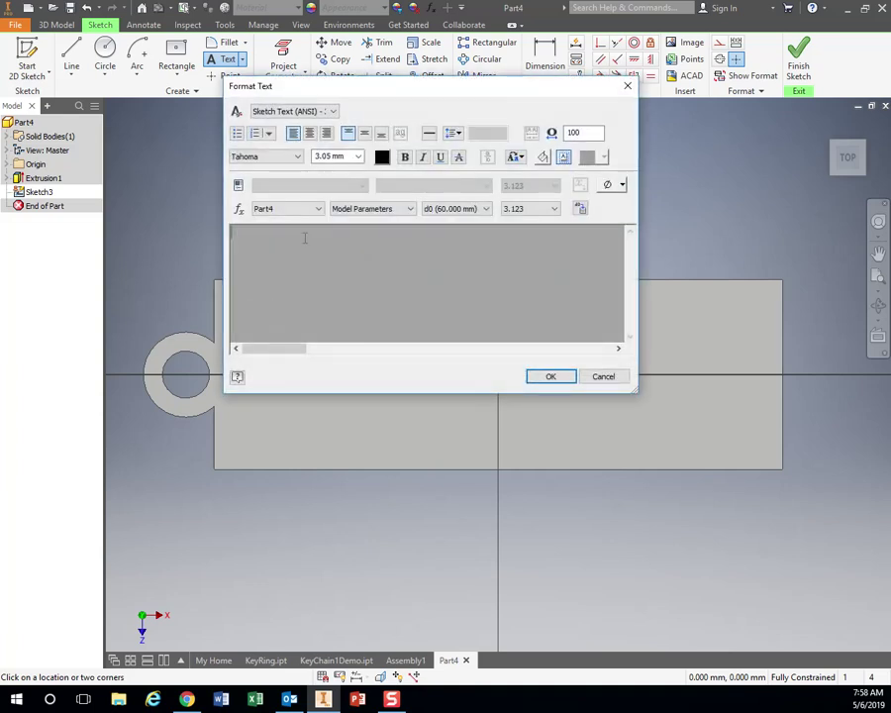
pyautogui.moveTo(333, 92); pyautogui.dragTo(464, 41)
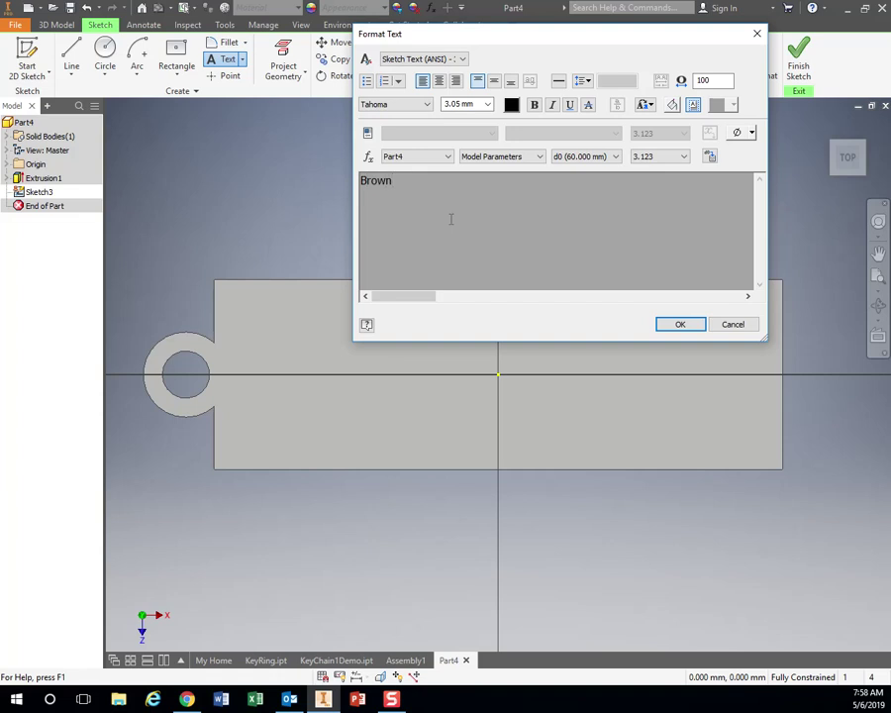
pyautogui.write('BROWN')
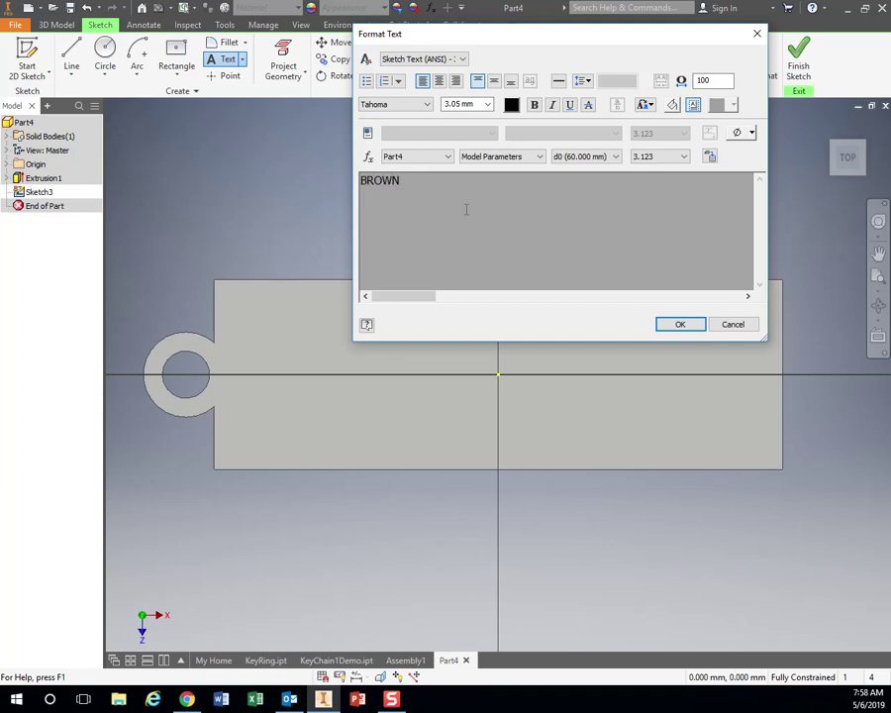
pyautogui.click(680, 324)
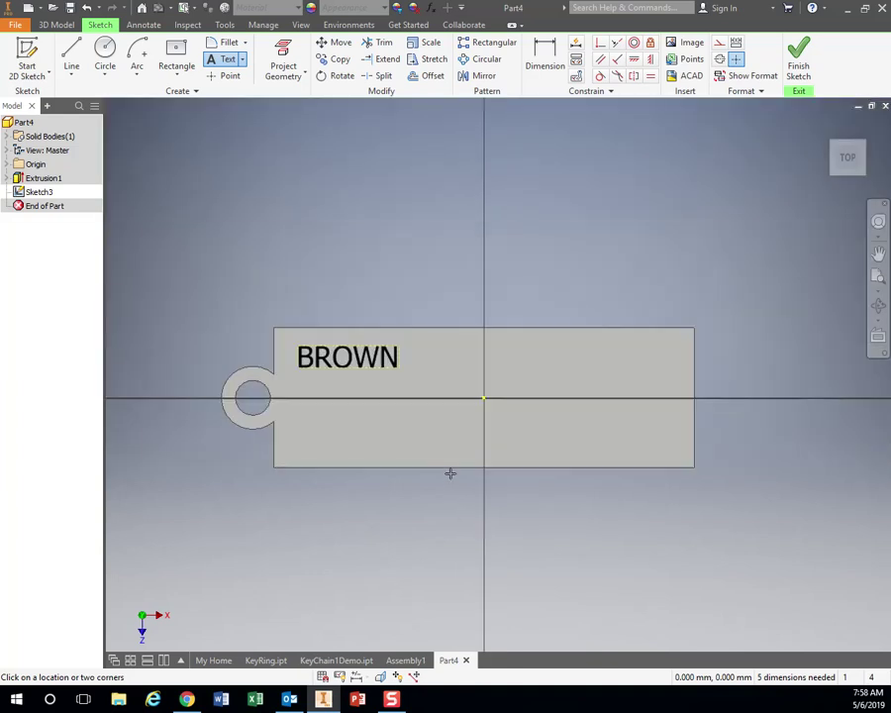
# End the Text command and resize the BROWN text to 7.
pyautogui.moveTo(449, 471)
pyautogui.keyDown('shift'); pyautogui.mouseDown(button='middle')
pyautogui.moveTo(428, 463)
pyautogui.moveTo(446, 408)
pyautogui.moveTo(422, 424)
pyautogui.moveTo(431, 481)
pyautogui.mouseUp(button='middle'); pyautogui.keyUp('shift')
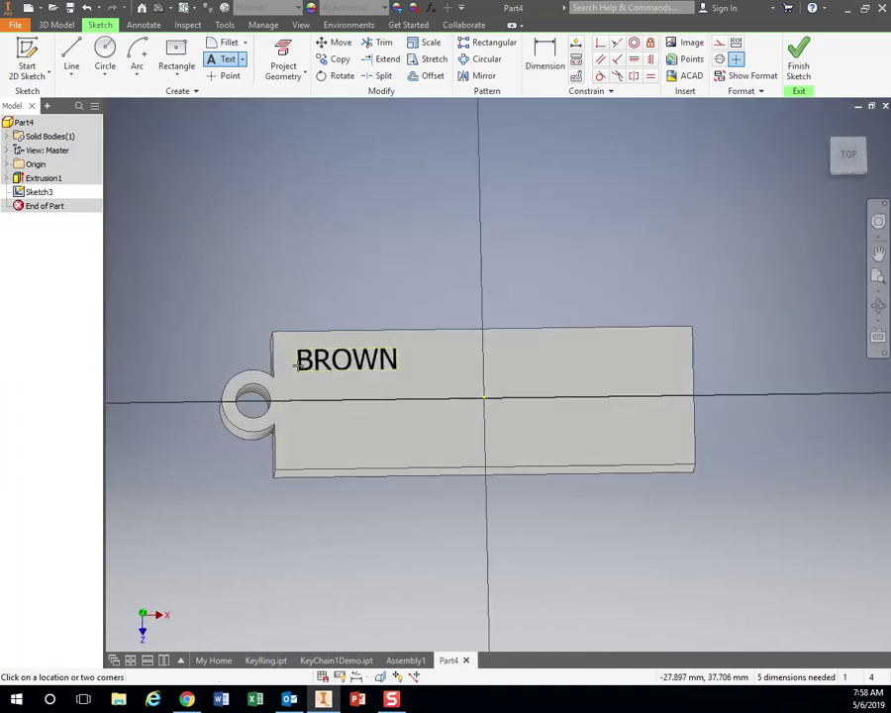
pyautogui.scroll(3, 296, 362)
pyautogui.rightClick(336, 259)
pyautogui.click(389, 261)
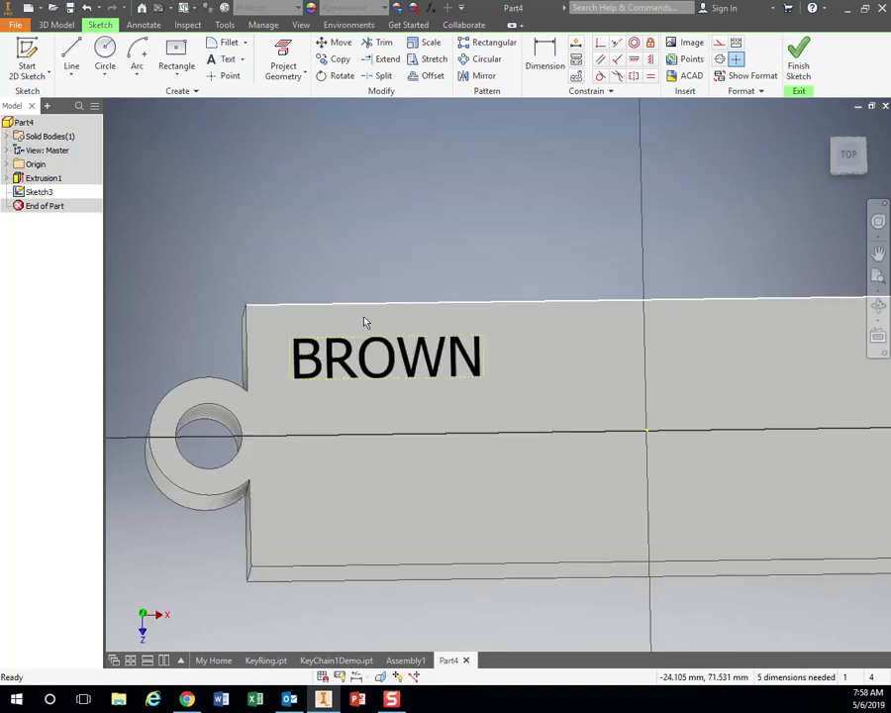
pyautogui.doubleClick(313, 362)
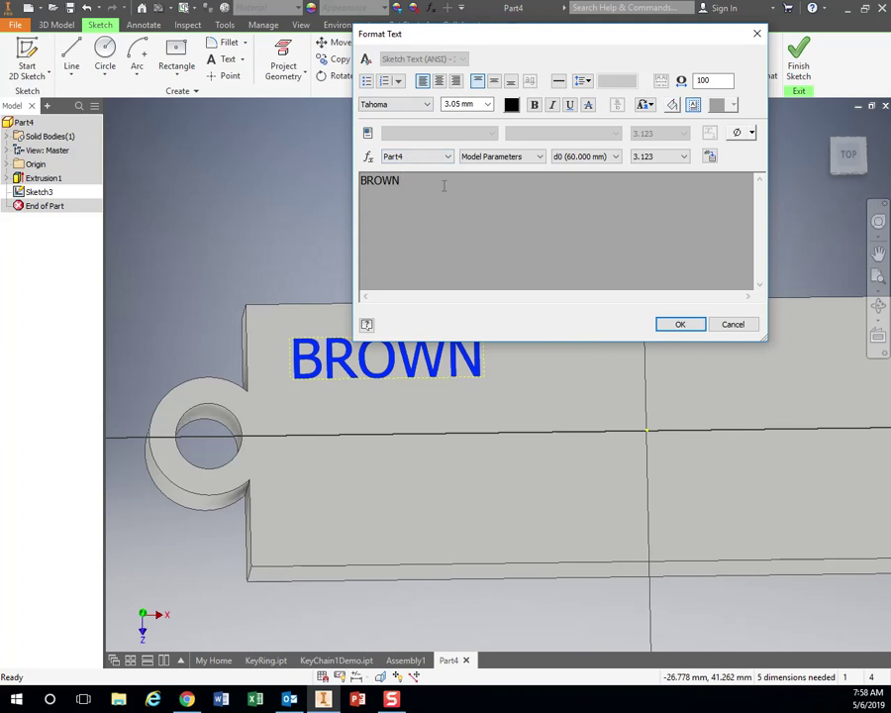
pyautogui.moveTo(438, 201); pyautogui.dragTo(364, 180)
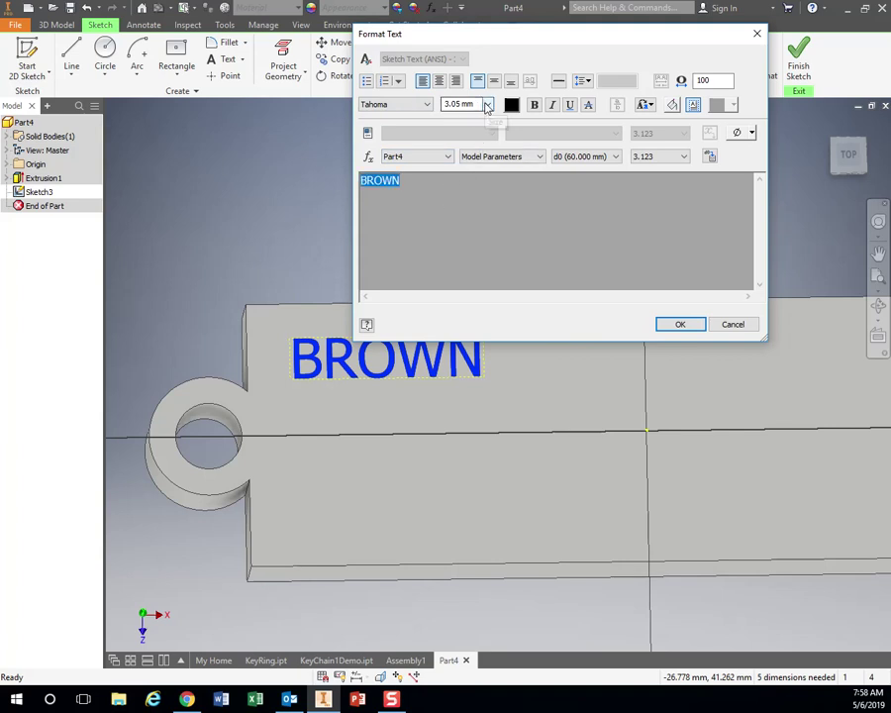
pyautogui.click(484, 104)
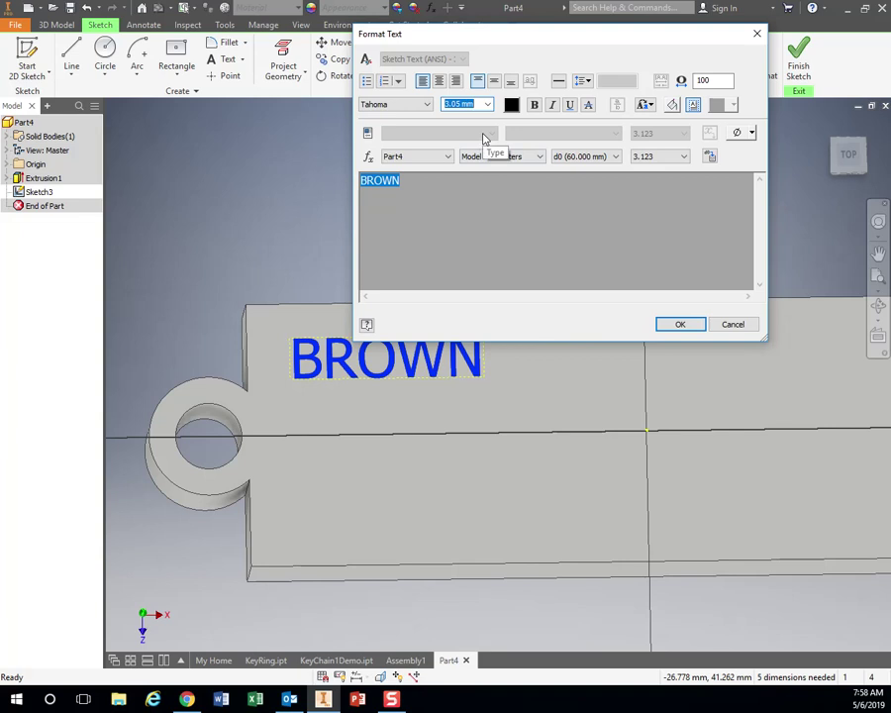
pyautogui.write('7')
pyautogui.click(681, 326)
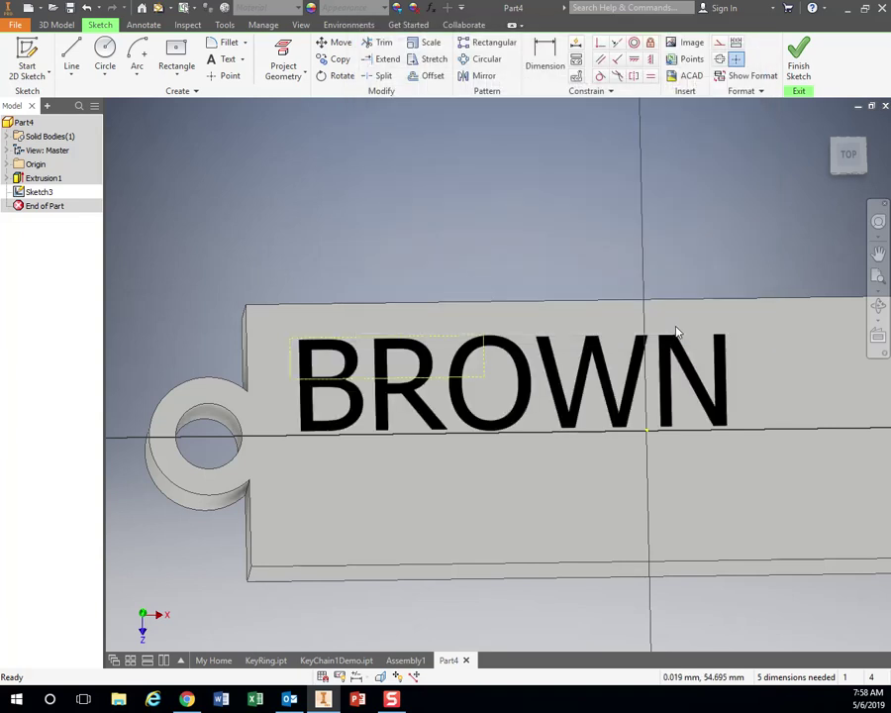
# Reopen the BROWN text and set its size to 15 mm.
pyautogui.doubleClick(424, 361)
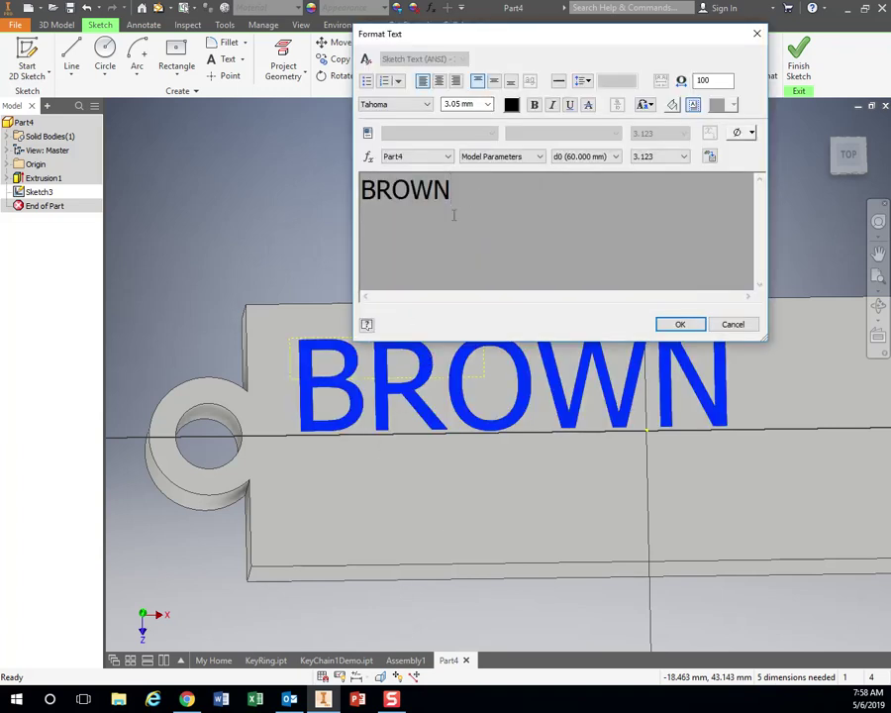
pyautogui.hotkey('ctrl', 'a')
pyautogui.click(463, 104)
pyautogui.hotkey('ctrl', 'a')
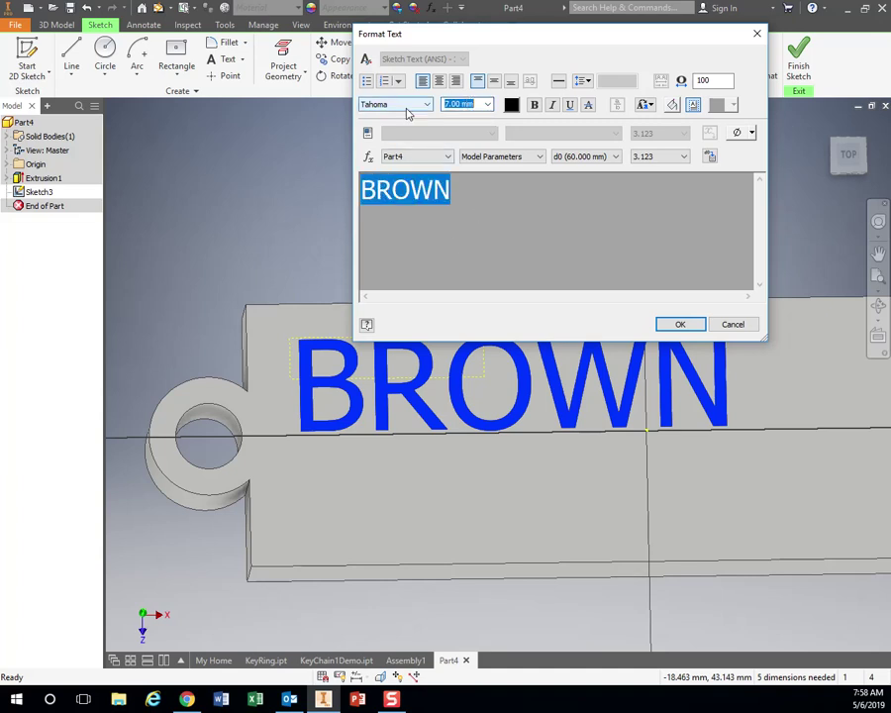
pyautogui.write('15')
pyautogui.press('Return')
pyautogui.press('Return')
pyautogui.scroll(3, 285, 75)
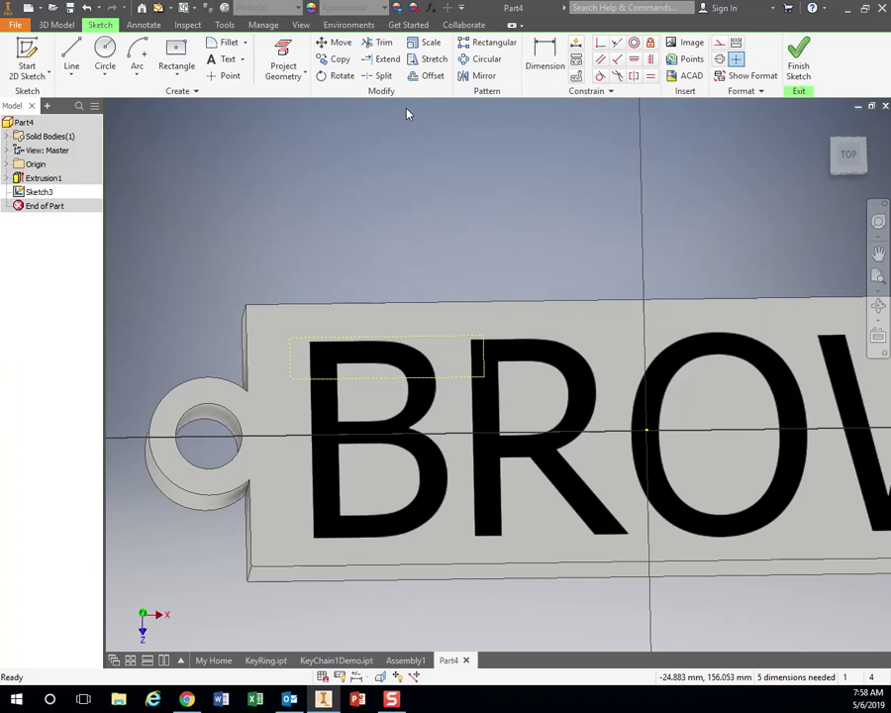
pyautogui.keyDown('shift'); pyautogui.moveTo(479, 395); pyautogui.dragTo(463, 371, button='middle'); pyautogui.keyUp('shift')
pyautogui.scroll(-3, 468, 414)
pyautogui.scroll(3, 457, 397)
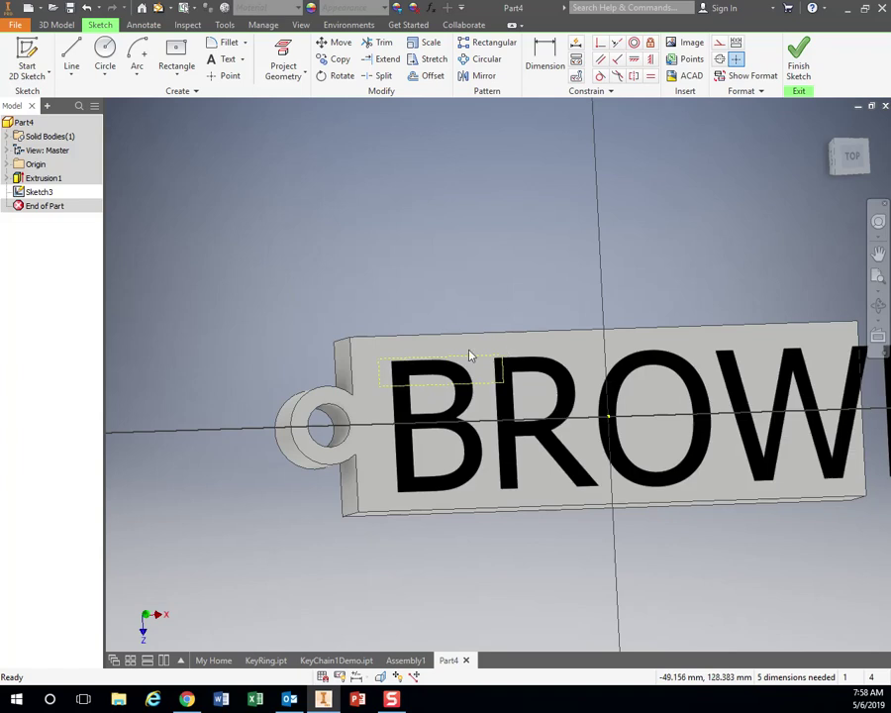
pyautogui.keyDown('shift'); pyautogui.moveTo(453, 479); pyautogui.dragTo(473, 339, button='middle'); pyautogui.keyUp('shift')
pyautogui.scroll(4, 481, 341)
pyautogui.scroll(-4, 483, 344)
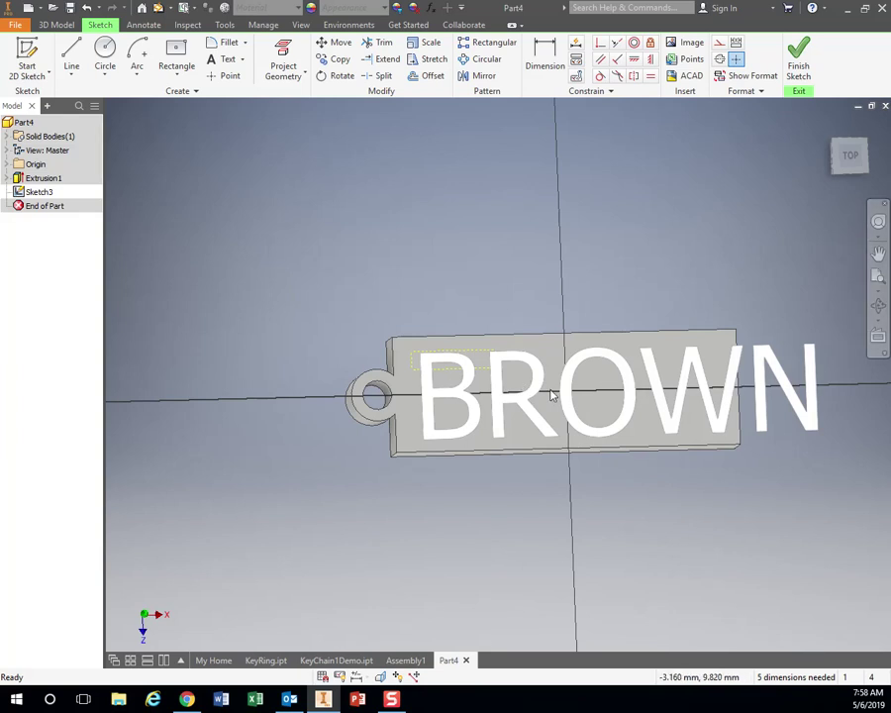
# Compress BROWN to 50% stretch so it fits the tag, then reapply the stretch.
pyautogui.doubleClick(430, 386)
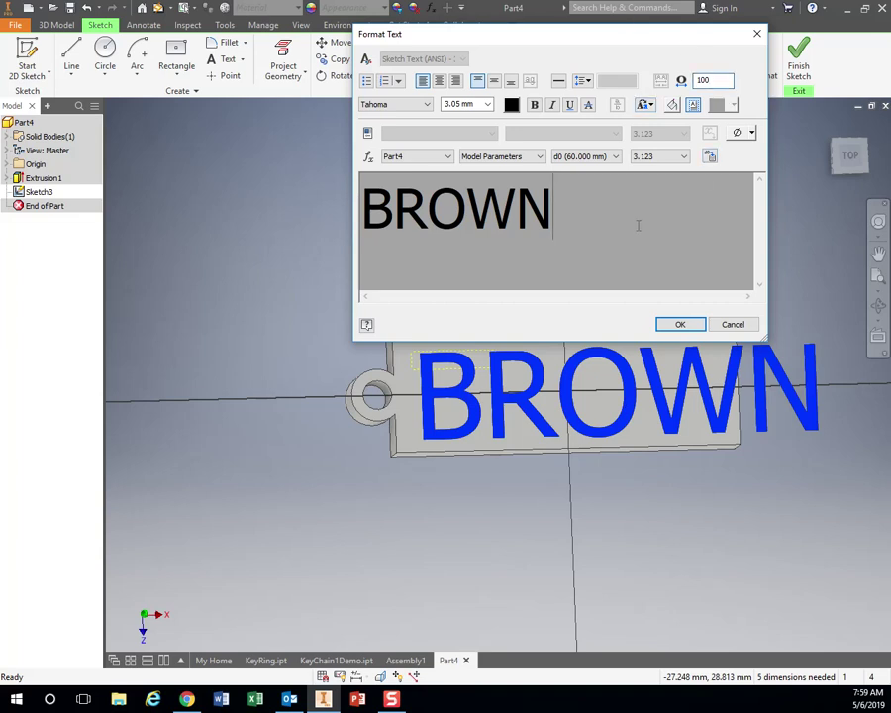
pyautogui.moveTo(636, 224); pyautogui.dragTo(247, 205)
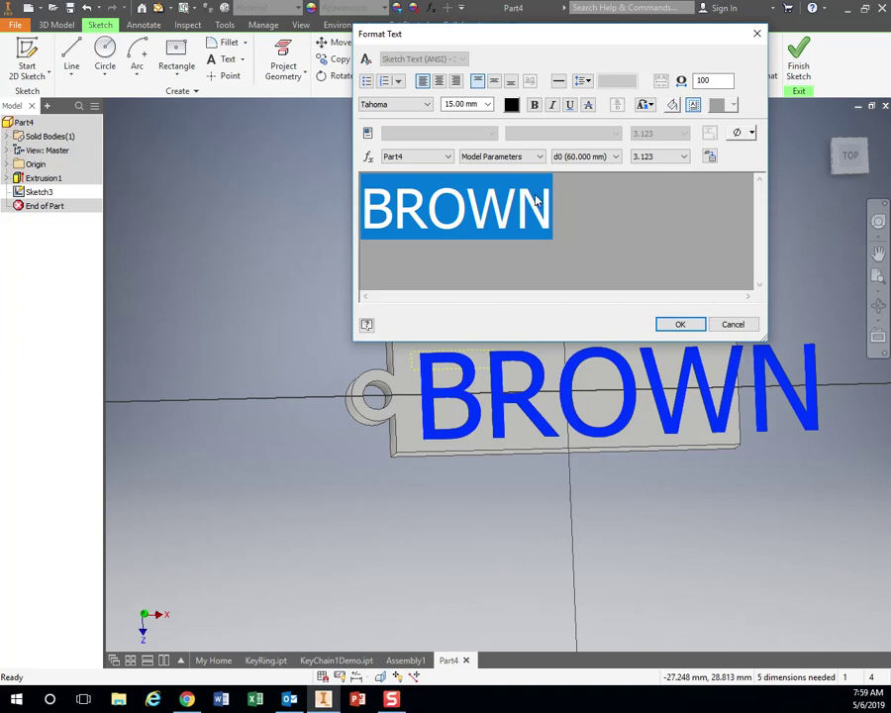
pyautogui.click(709, 81)
pyautogui.write('50')
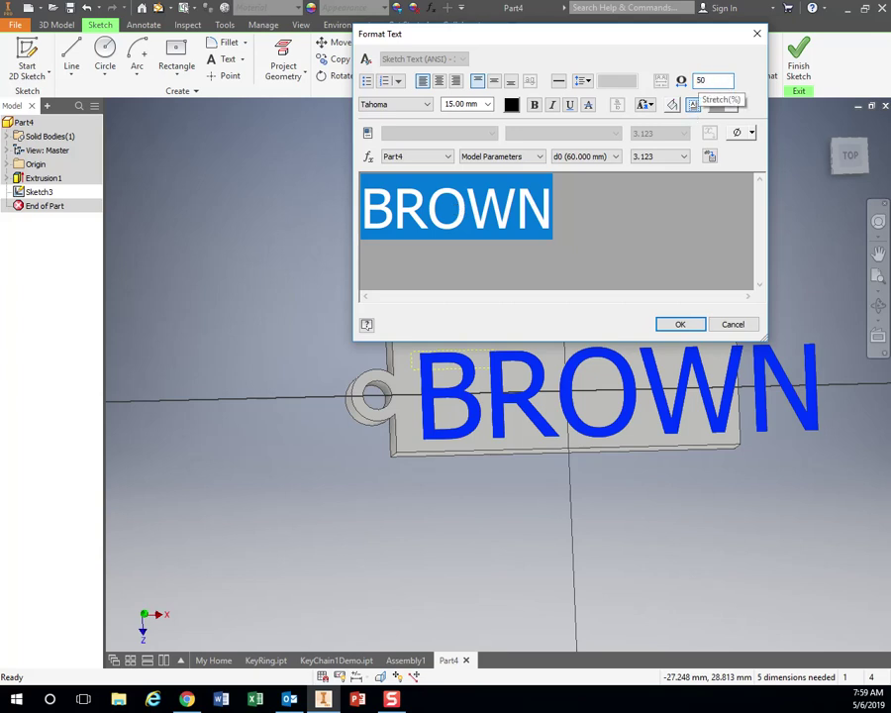
pyautogui.click(672, 324)
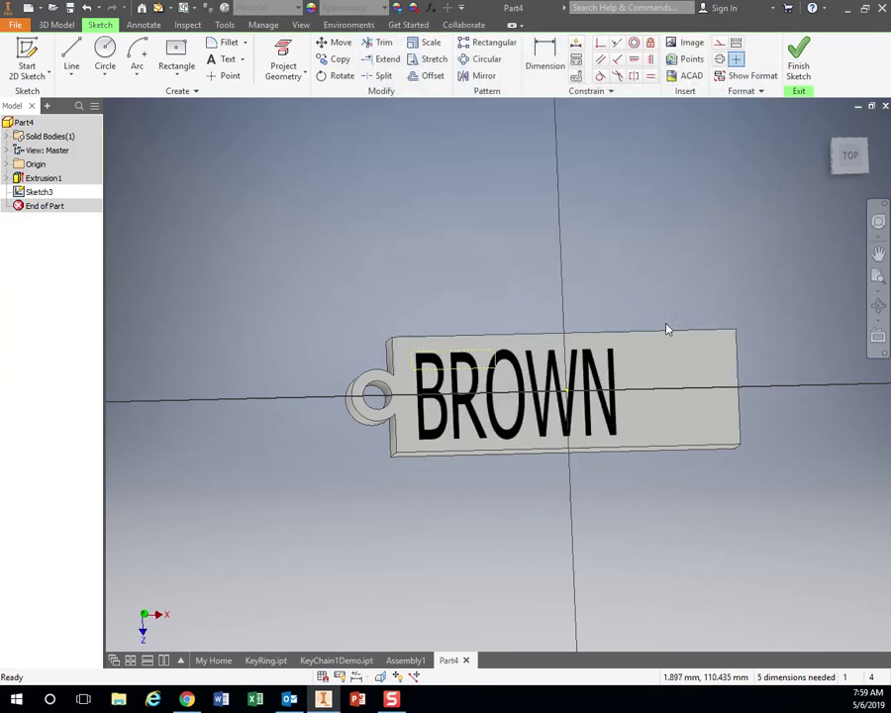
pyautogui.doubleClick(596, 384)
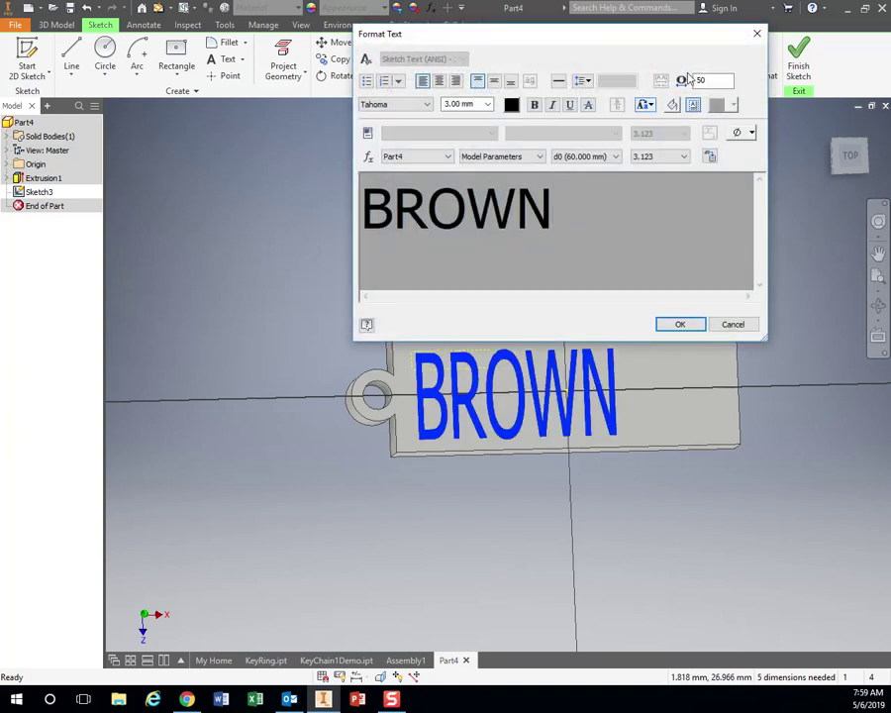
pyautogui.doubleClick(721, 81)
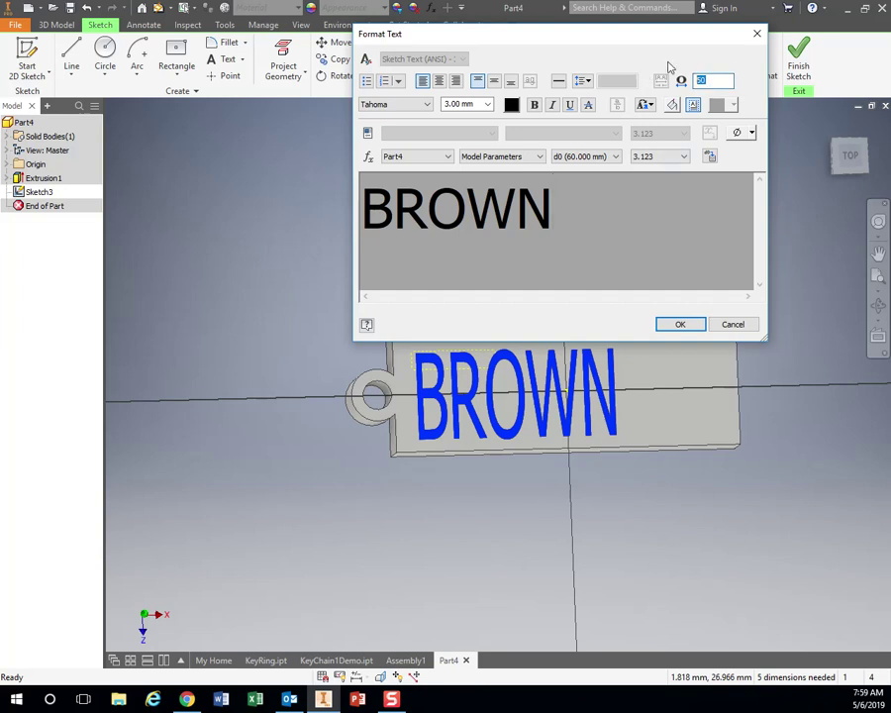
pyautogui.click(681, 328)
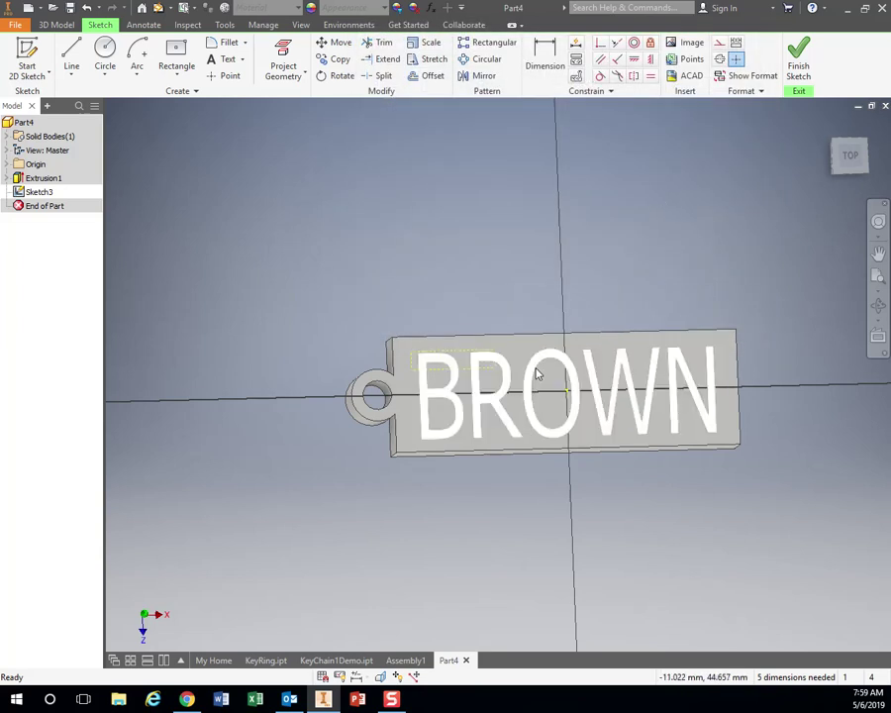
pyautogui.keyDown('shift'); pyautogui.moveTo(537, 373); pyautogui.dragTo(681, 322, button='middle'); pyautogui.keyUp('shift')
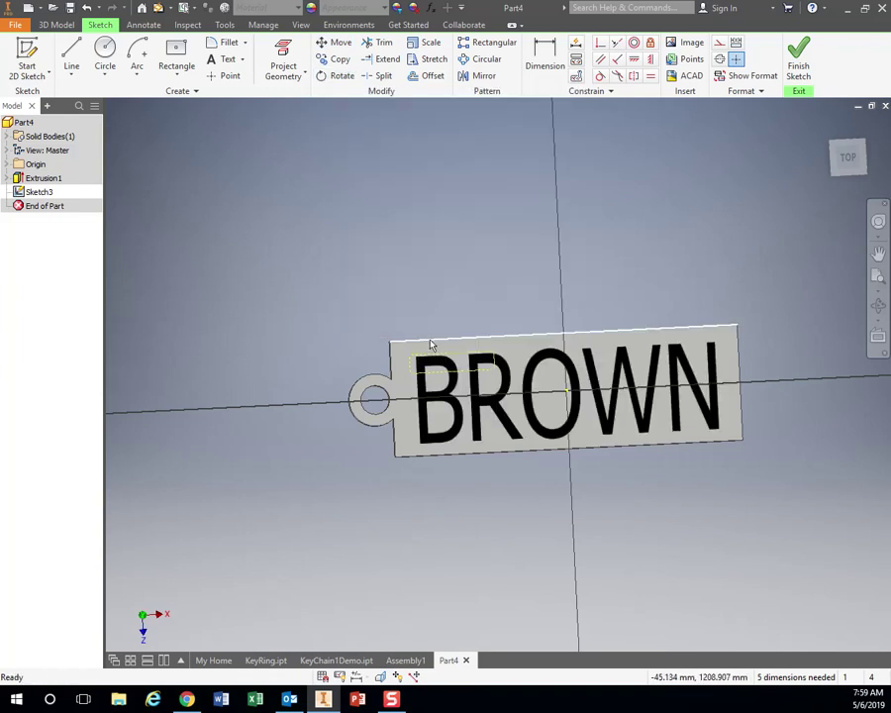
# Review the BROWN text formatting without changes, then start the Rotate command.
pyautogui.doubleClick(424, 405)
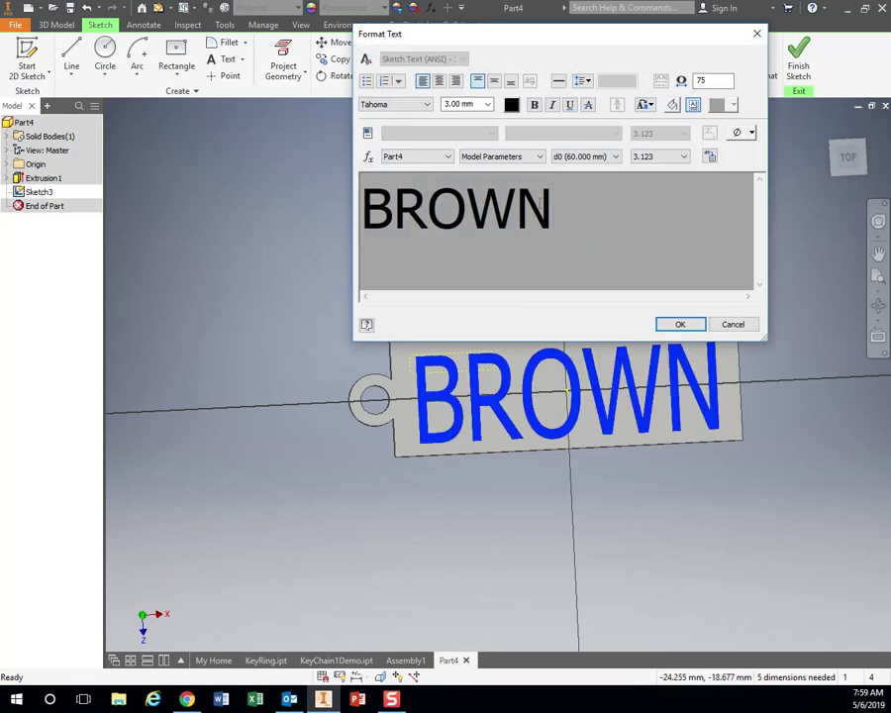
pyautogui.click(734, 326)
pyautogui.click(342, 75)
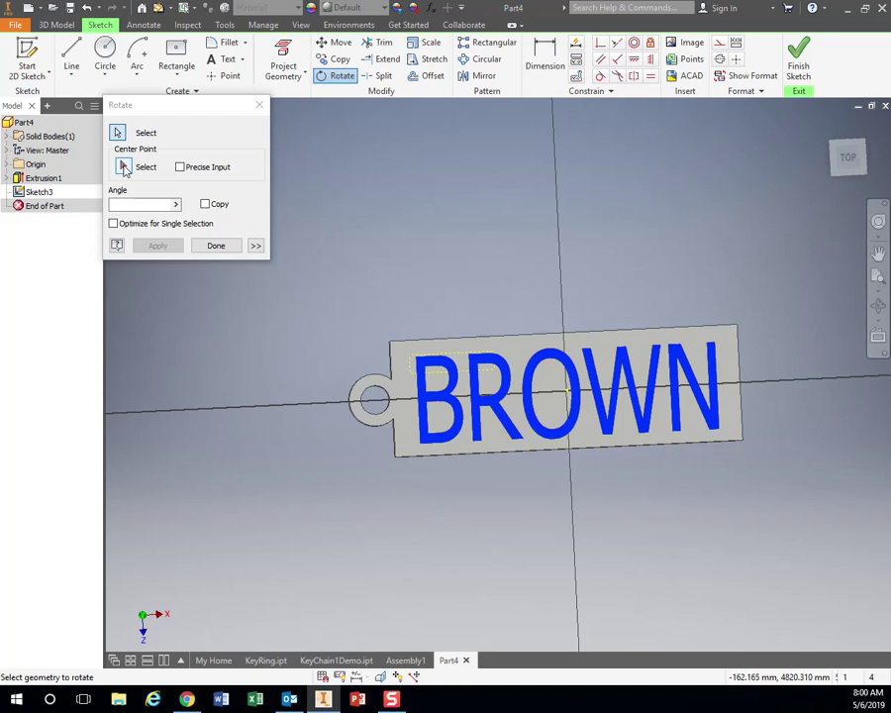
# Preview BROWN rotated about its corner at 45, 90 and -90 degrees, then end without rotating.
pyautogui.click(124, 167)
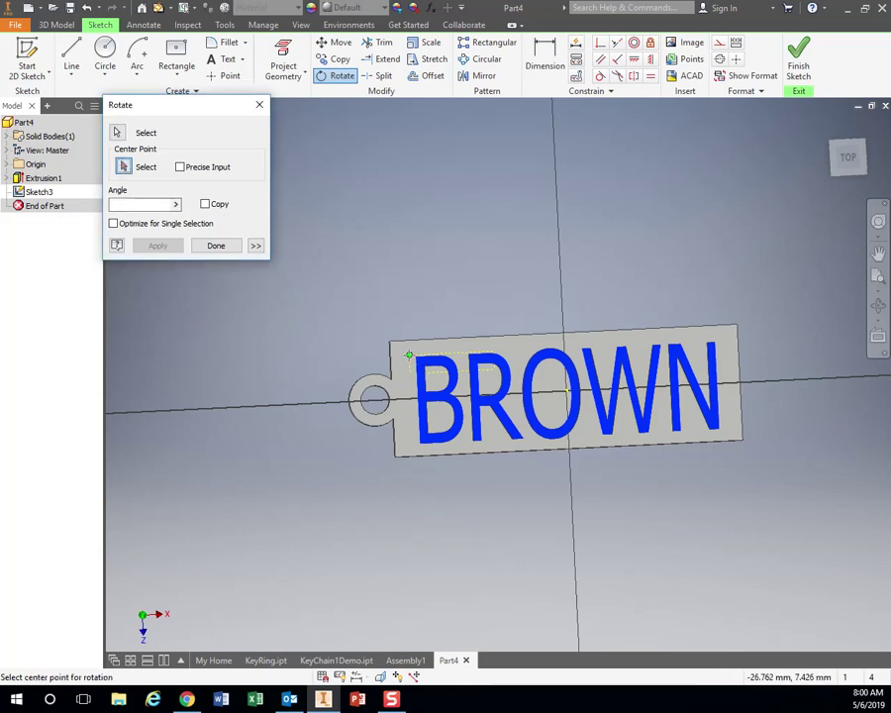
pyautogui.click(409, 355)
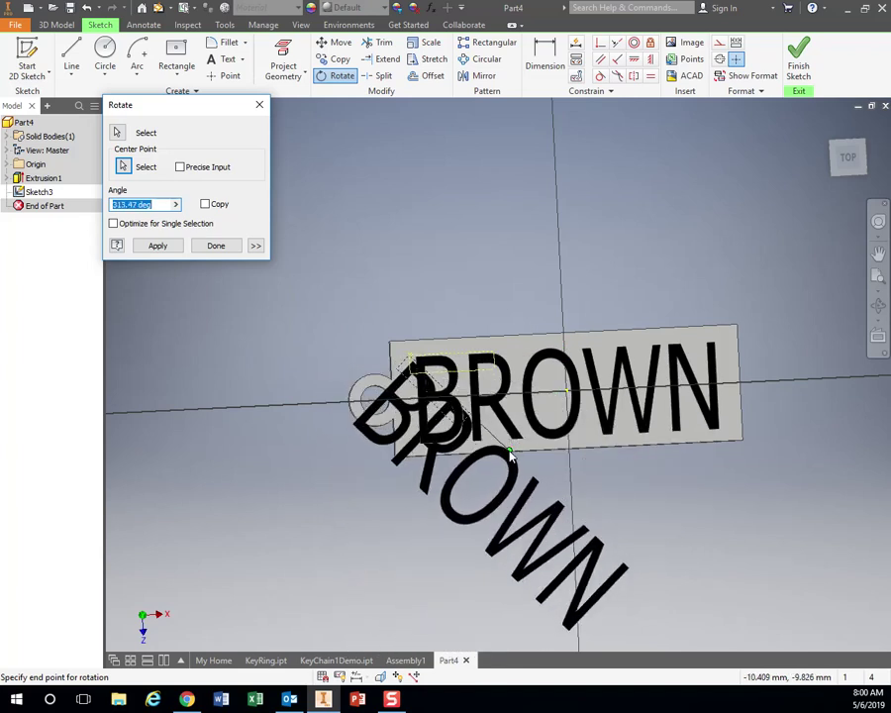
pyautogui.write('45')
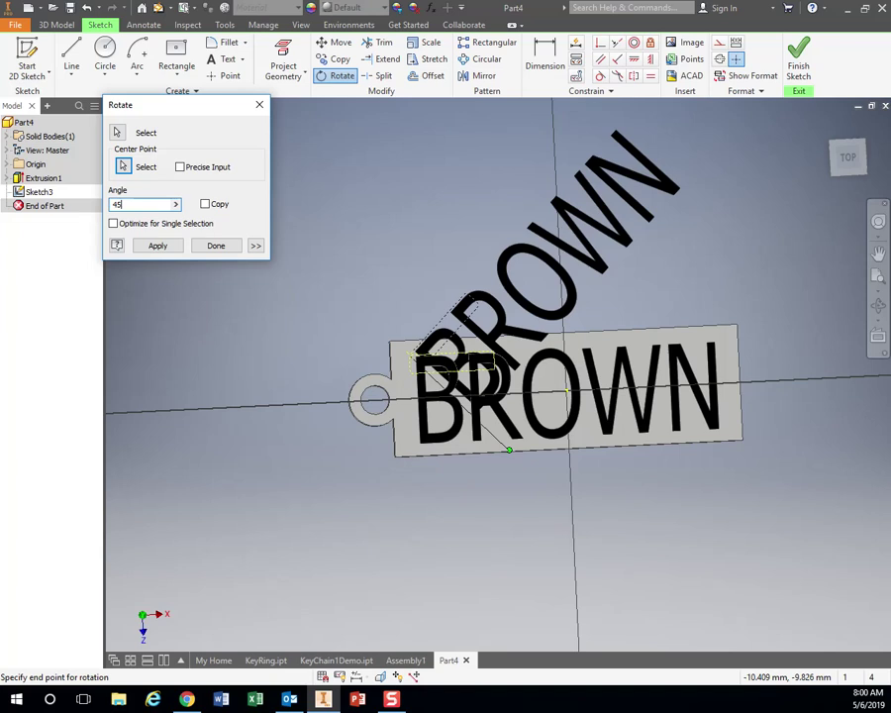
pyautogui.press('BackSpace')
pyautogui.press('BackSpace')
pyautogui.write('90')
pyautogui.press('BackSpace')
pyautogui.press('BackSpace')
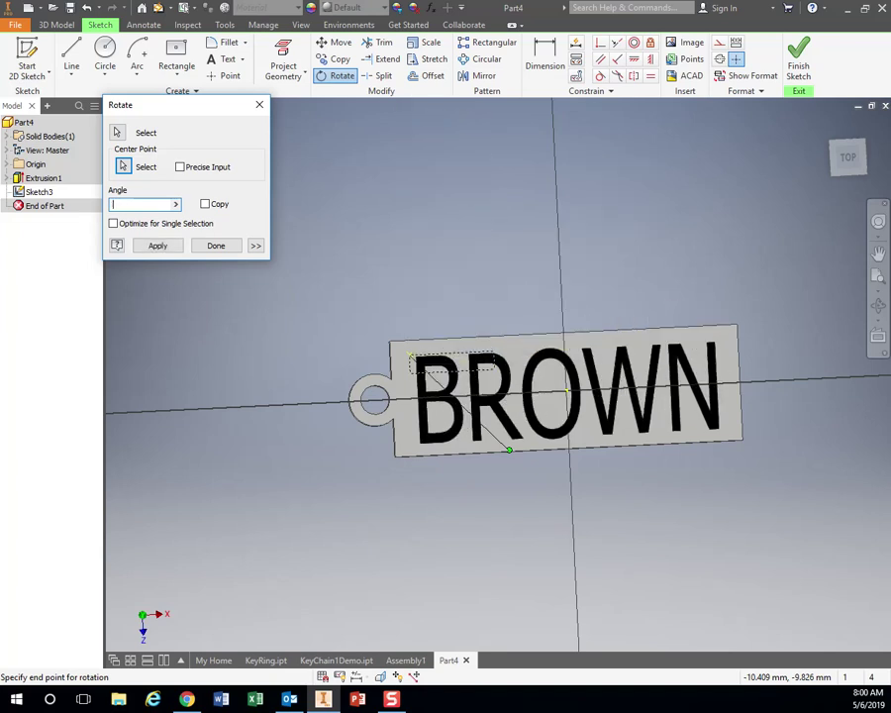
pyautogui.write('-90')
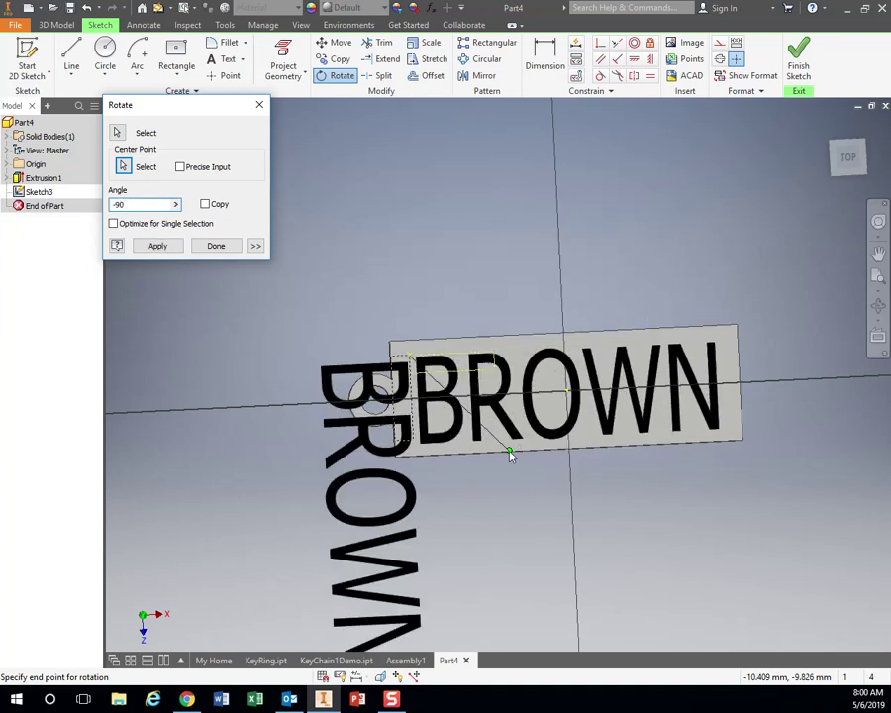
pyautogui.press('BackSpace')
pyautogui.press('BackSpace')
pyautogui.press('BackSpace')
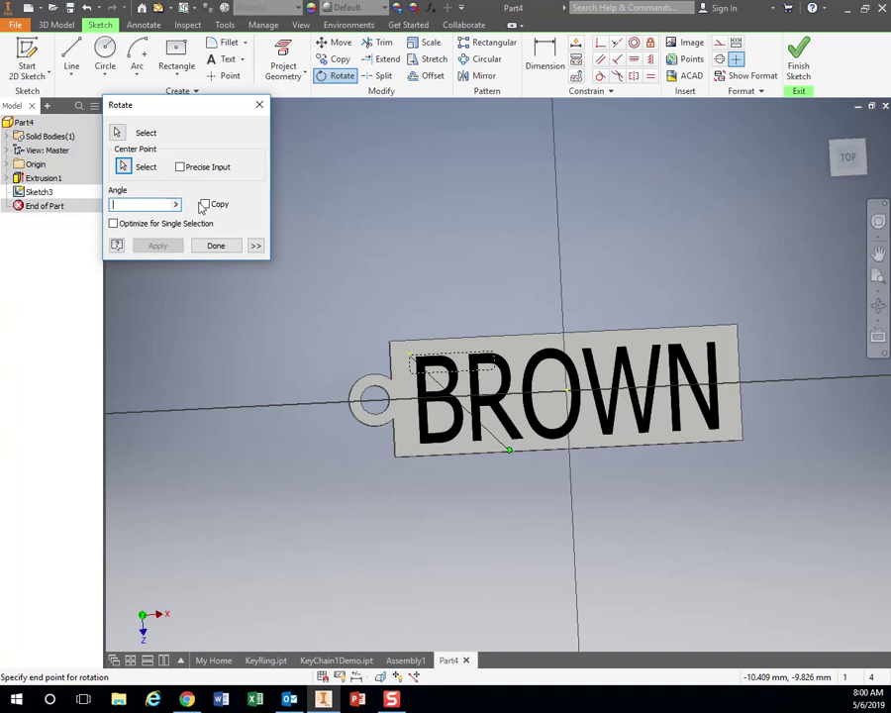
pyautogui.click(214, 245)
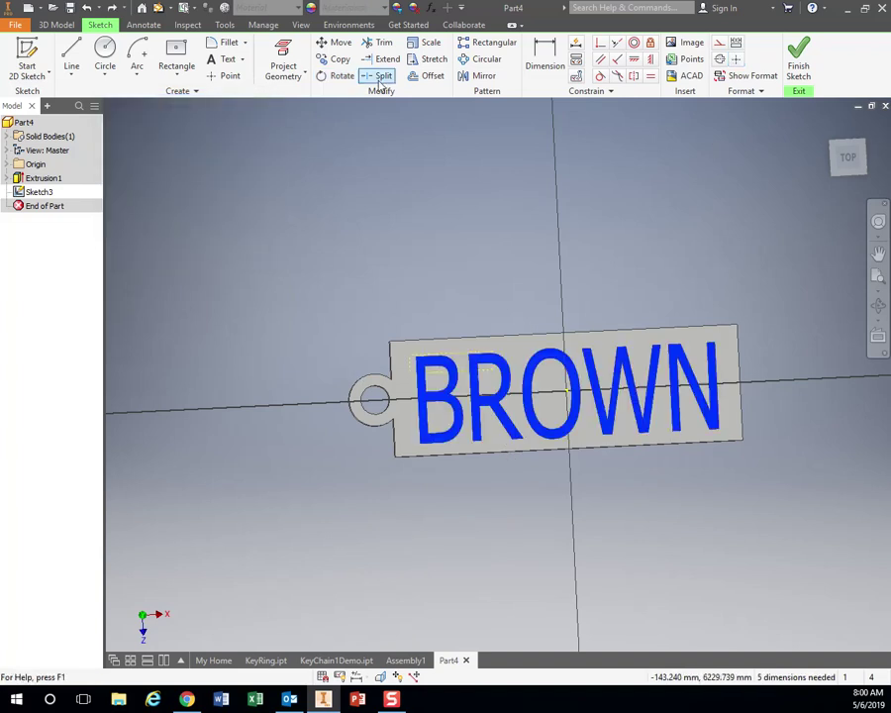
pyautogui.click(340, 46)
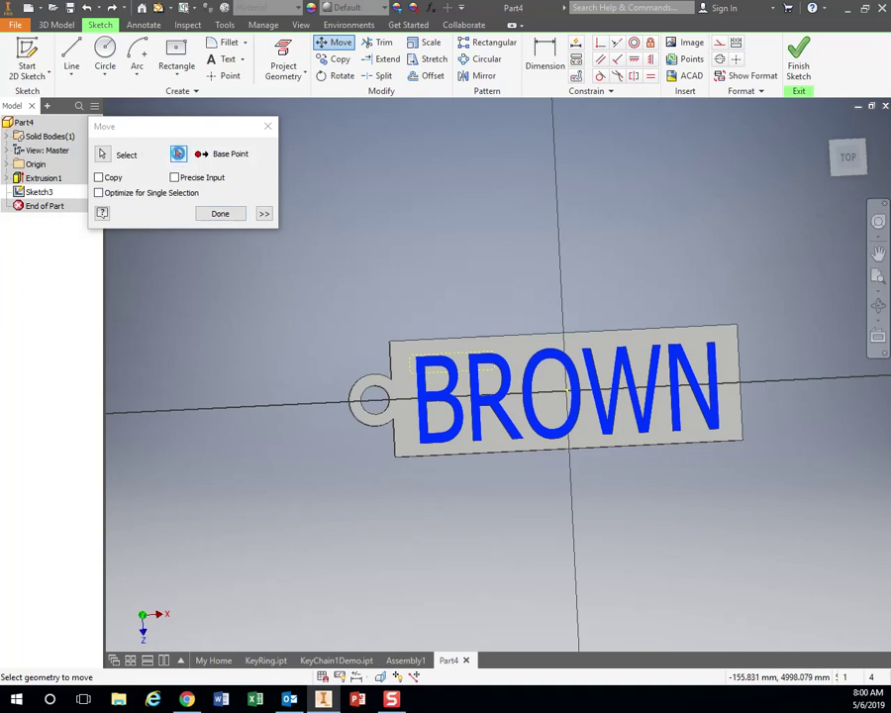
pyautogui.click(179, 153)
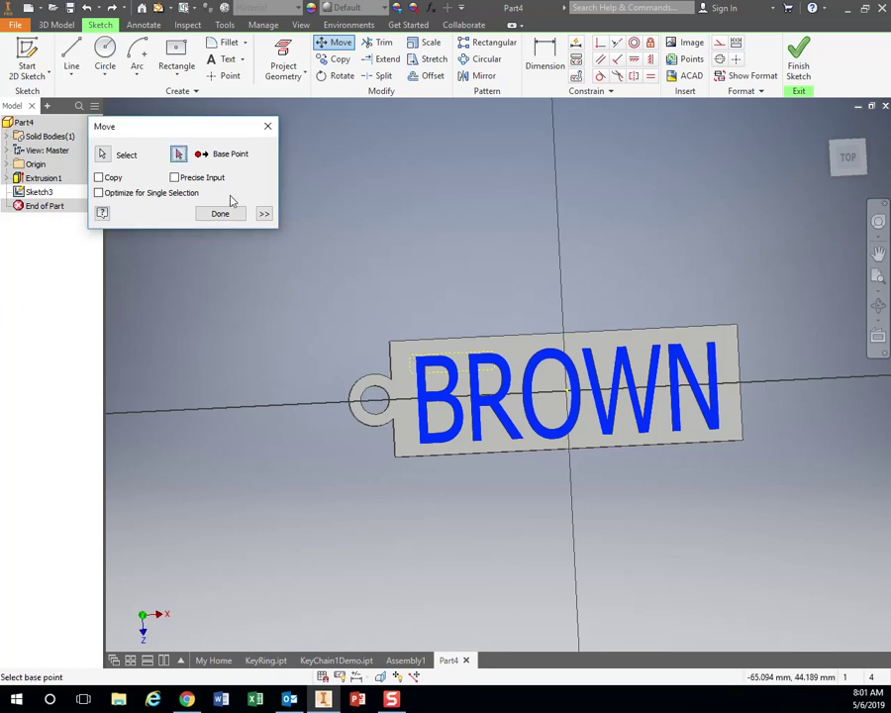
pyautogui.click(409, 353)
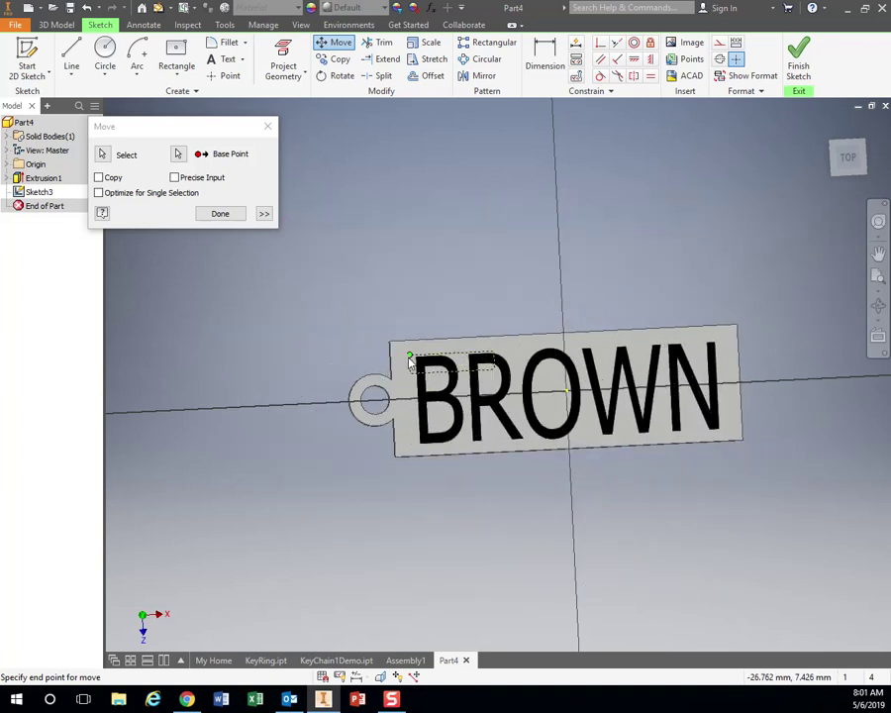
pyautogui.click(231, 218)
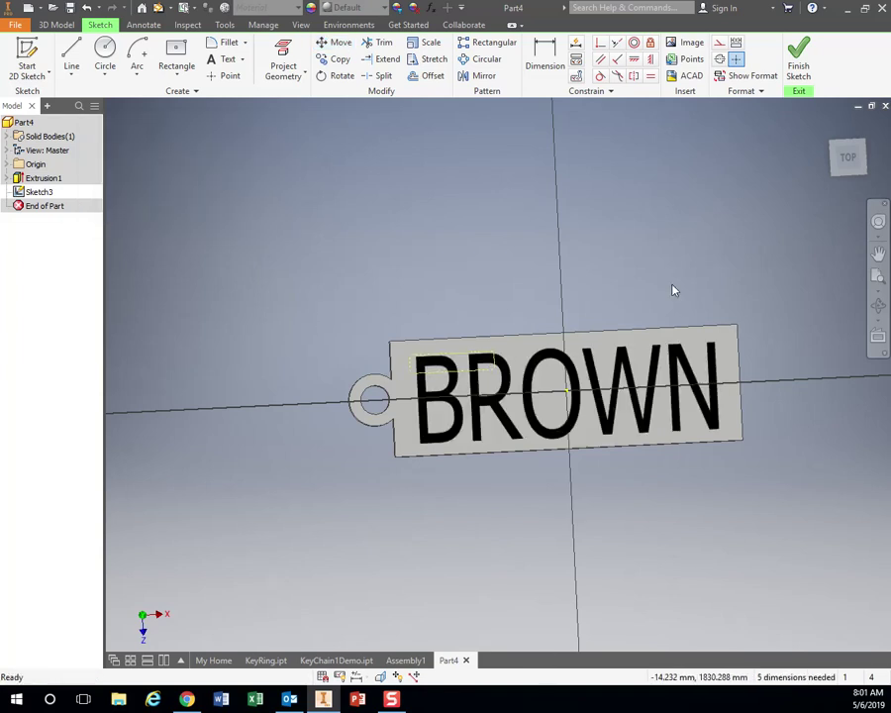
# Finish Sketch3 and orbit the tag to an isometric view of the BROWN text.
pyautogui.click(798, 67)
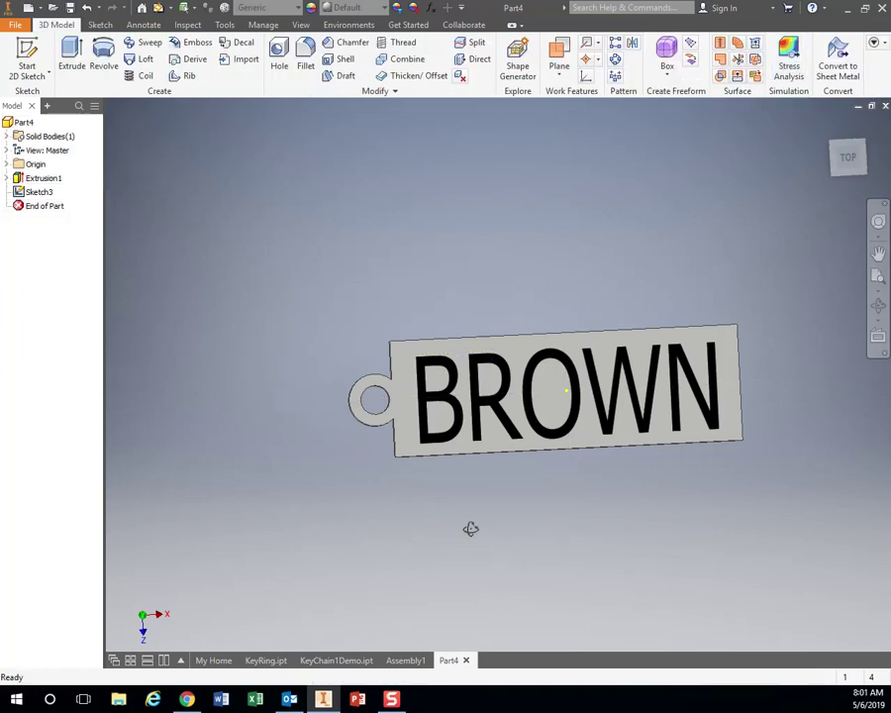
pyautogui.keyDown('shift'); pyautogui.moveTo(470, 529); pyautogui.dragTo(594, 425, button='middle'); pyautogui.keyUp('shift')
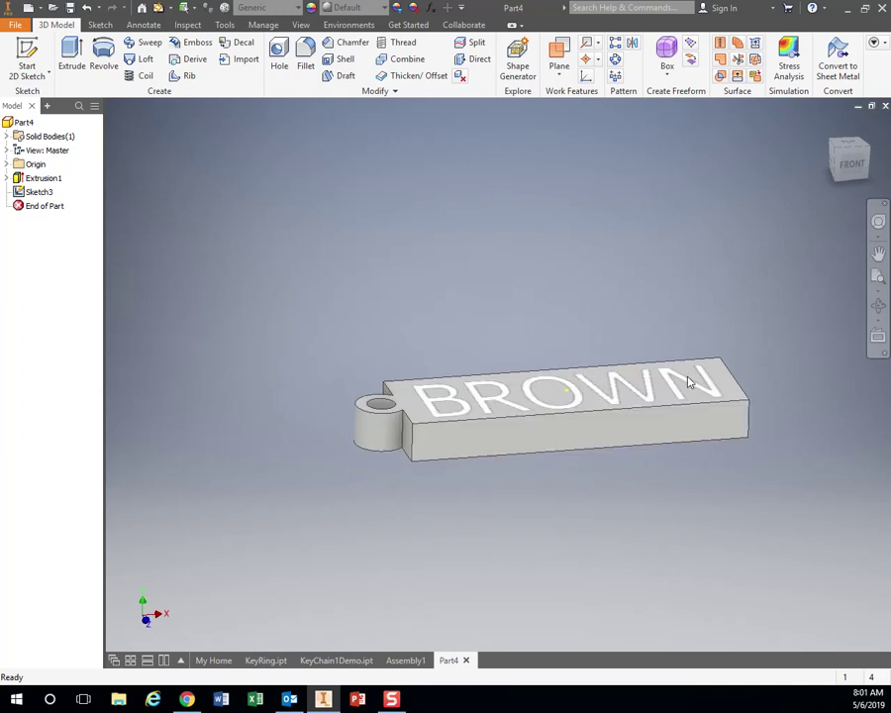
pyautogui.keyDown('shift'); pyautogui.moveTo(501, 515); pyautogui.dragTo(465, 457, button='middle'); pyautogui.keyUp('shift')
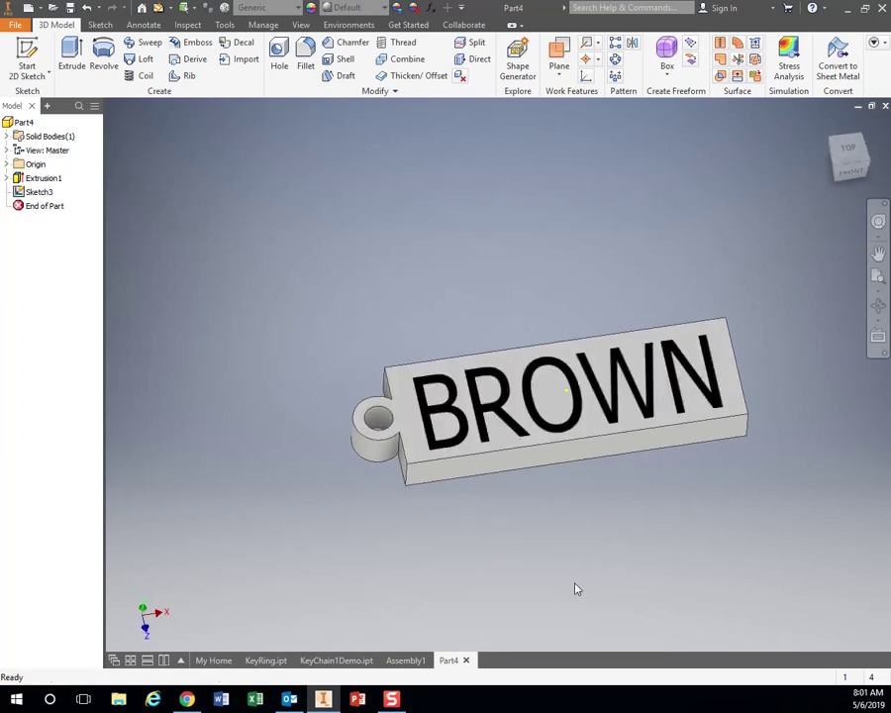
pyautogui.moveTo(576, 589)
pyautogui.keyDown('shift'); pyautogui.mouseDown(button='middle')
pyautogui.moveTo(571, 541)
pyautogui.moveTo(572, 568)
pyautogui.mouseUp(button='middle'); pyautogui.keyUp('shift')
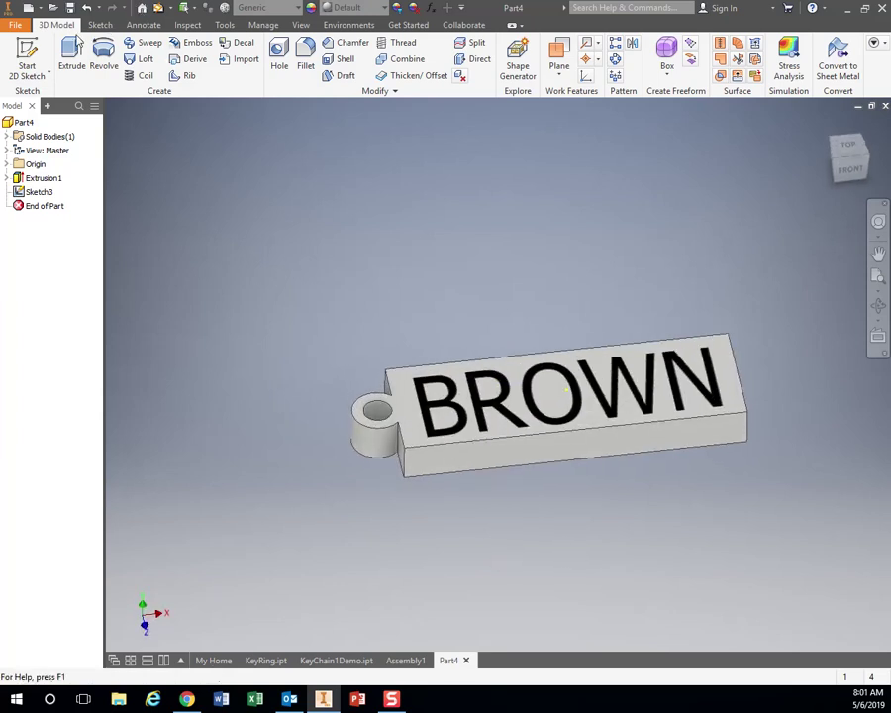
# Extrude the BROWN letters 2 mm up from the tag's top face.
pyautogui.click(72, 52)
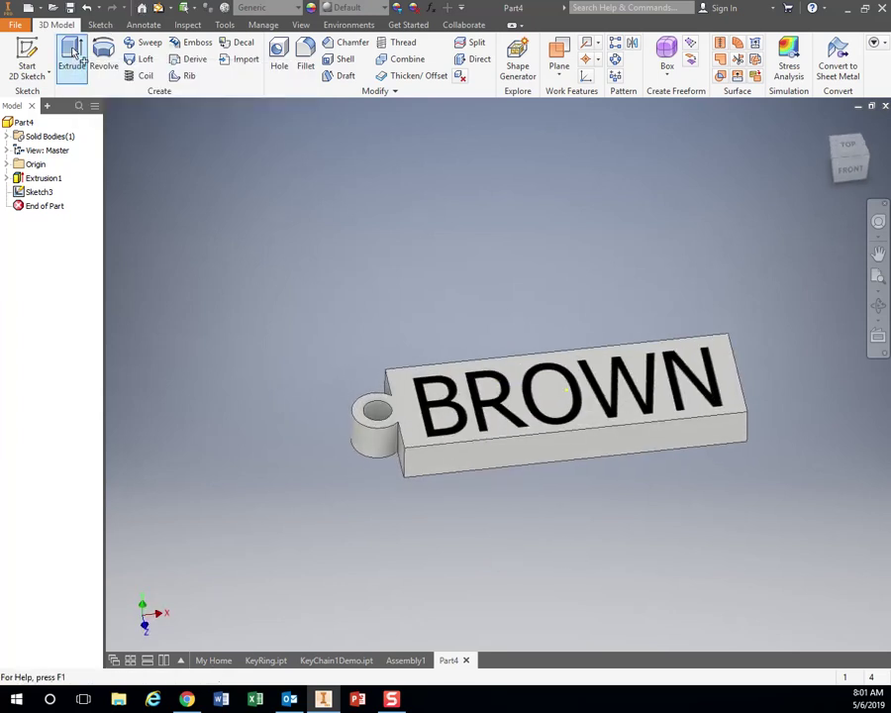
pyautogui.click(425, 399)
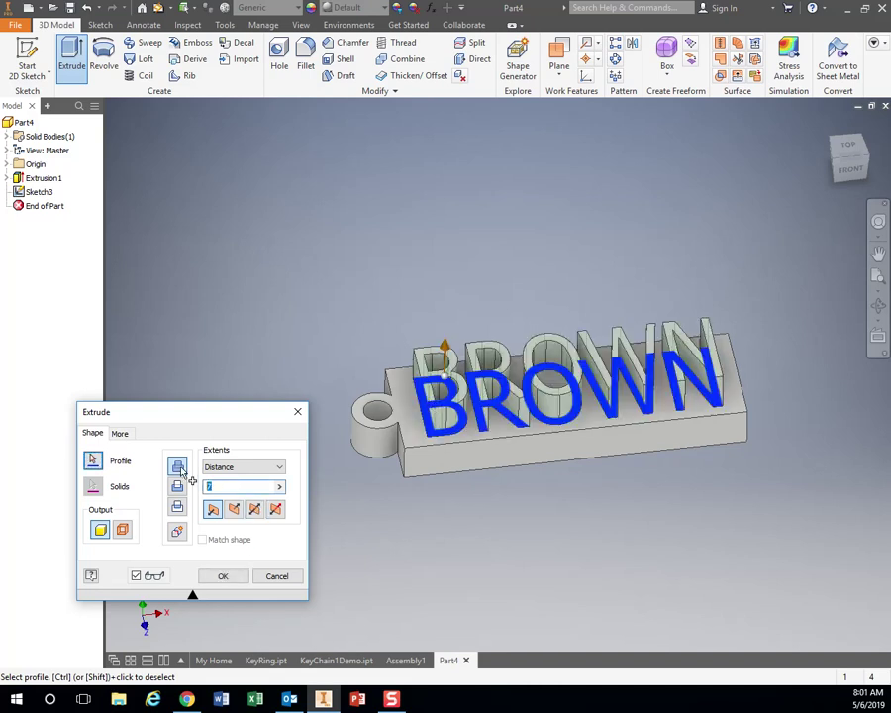
pyautogui.click(259, 481)
pyautogui.write('2')
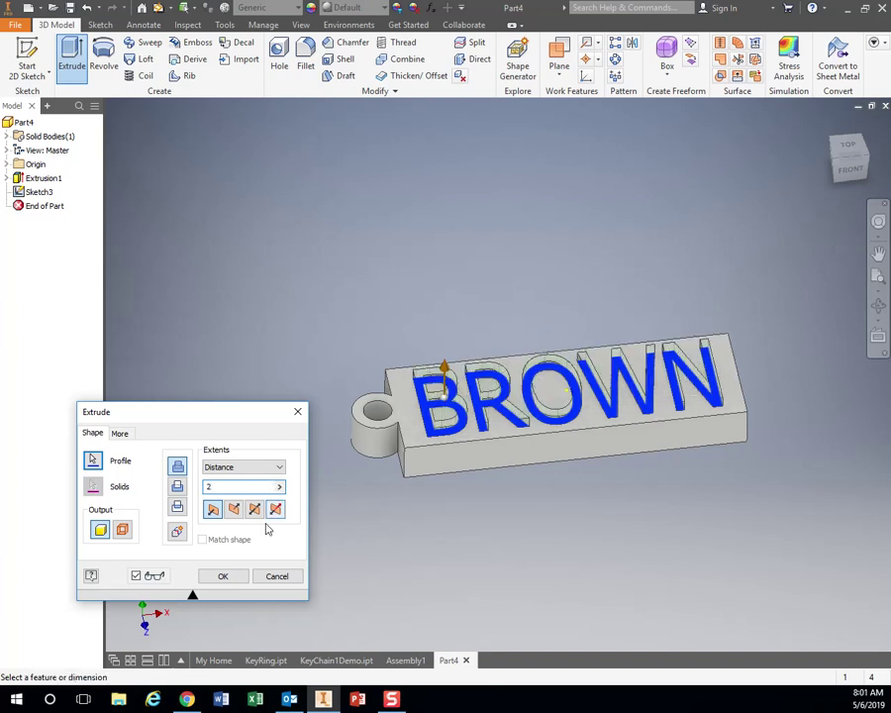
pyautogui.click(241, 575)
pyautogui.keyDown('shift'); pyautogui.moveTo(582, 533); pyautogui.dragTo(614, 542, button='middle'); pyautogui.keyUp('shift')
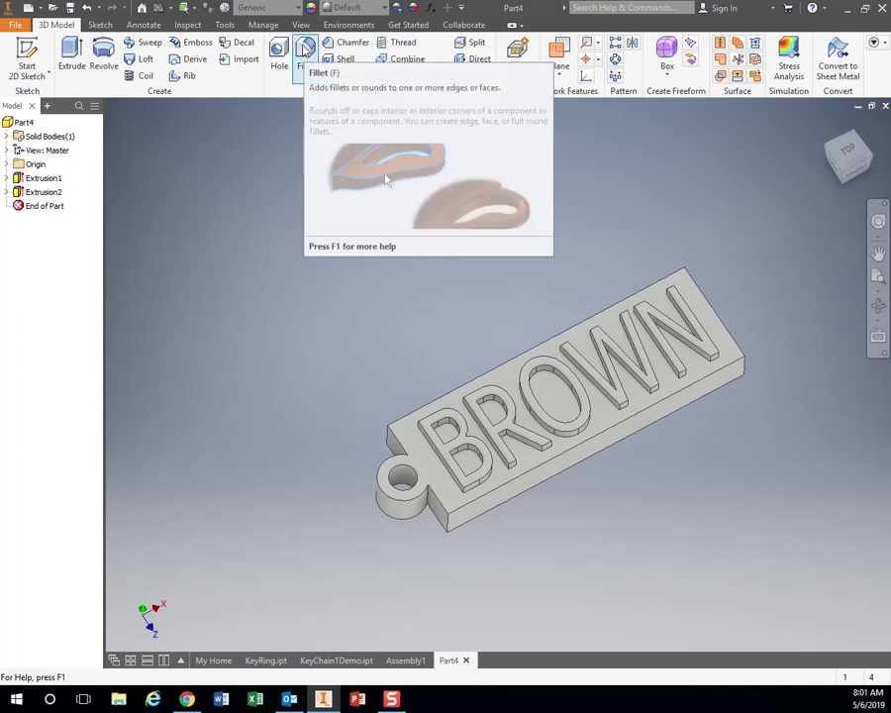
# Fillet edges of the O and R letters.
pyautogui.click(305, 57)
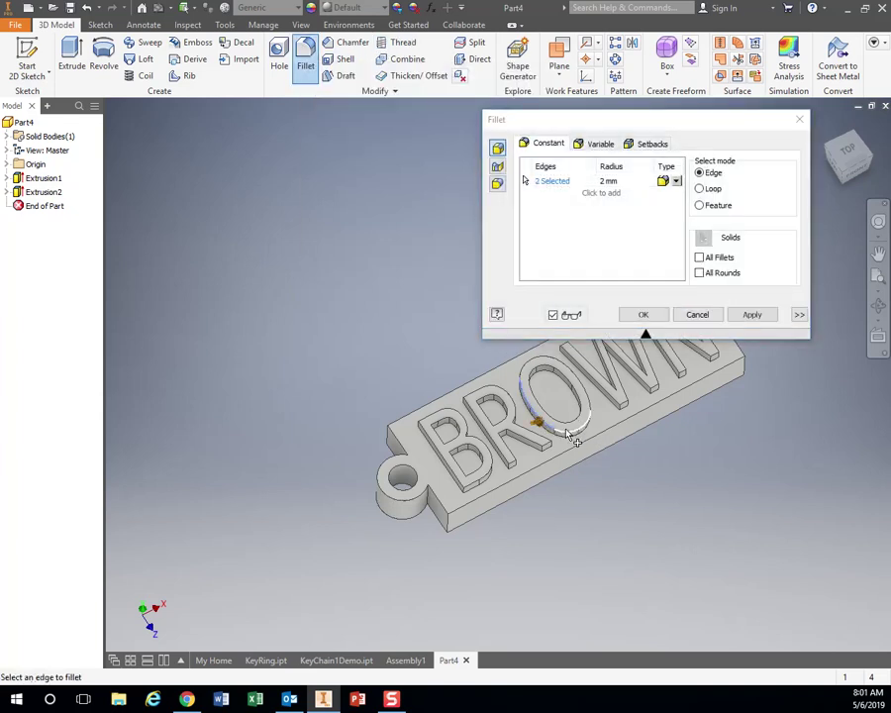
pyautogui.click(571, 373)
pyautogui.click(536, 367)
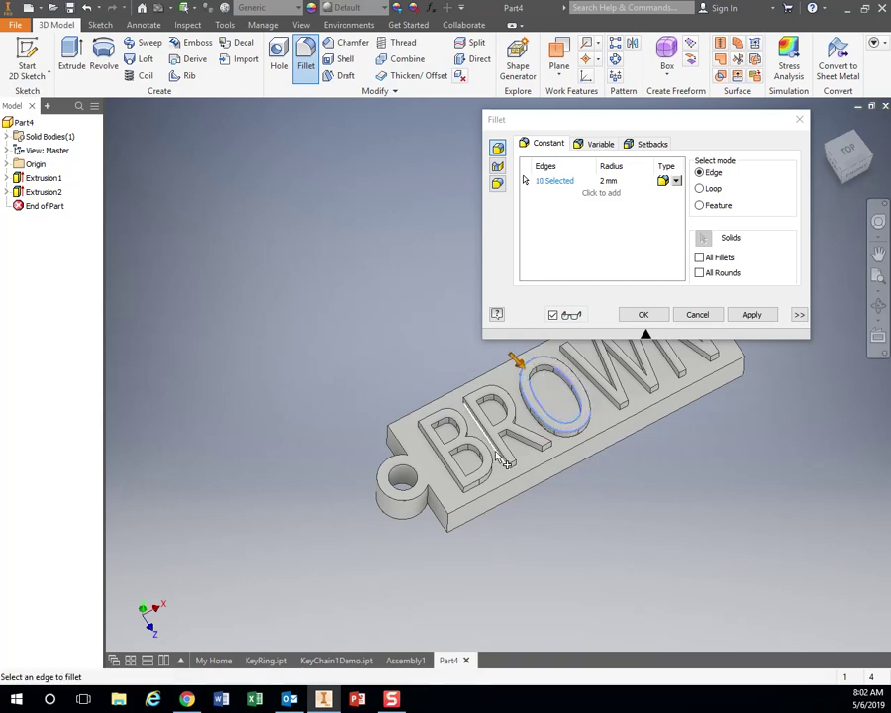
pyautogui.click(642, 314)
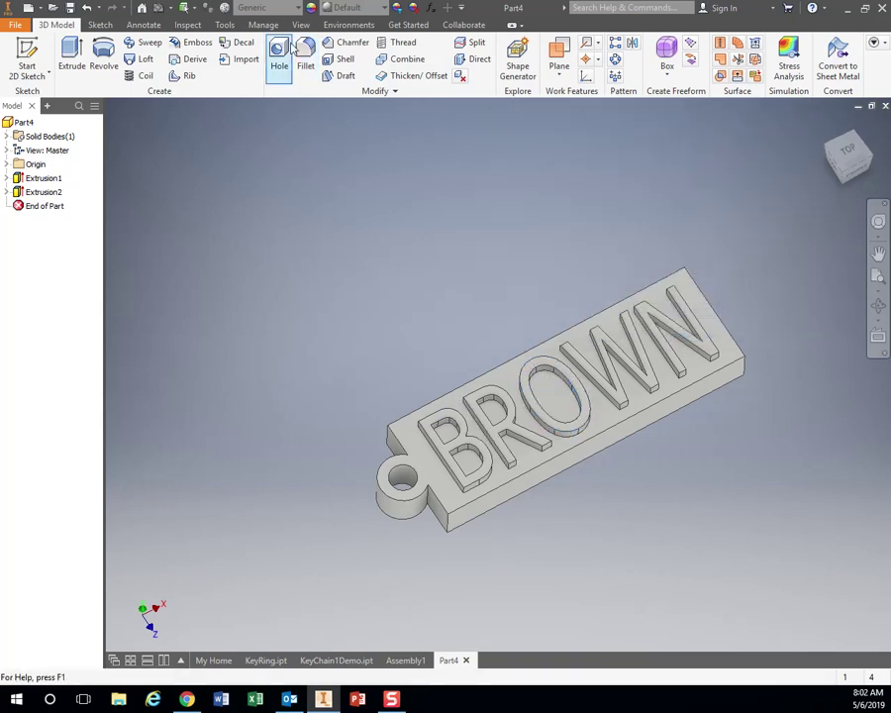
pyautogui.press('Return')
pyautogui.click(497, 447)
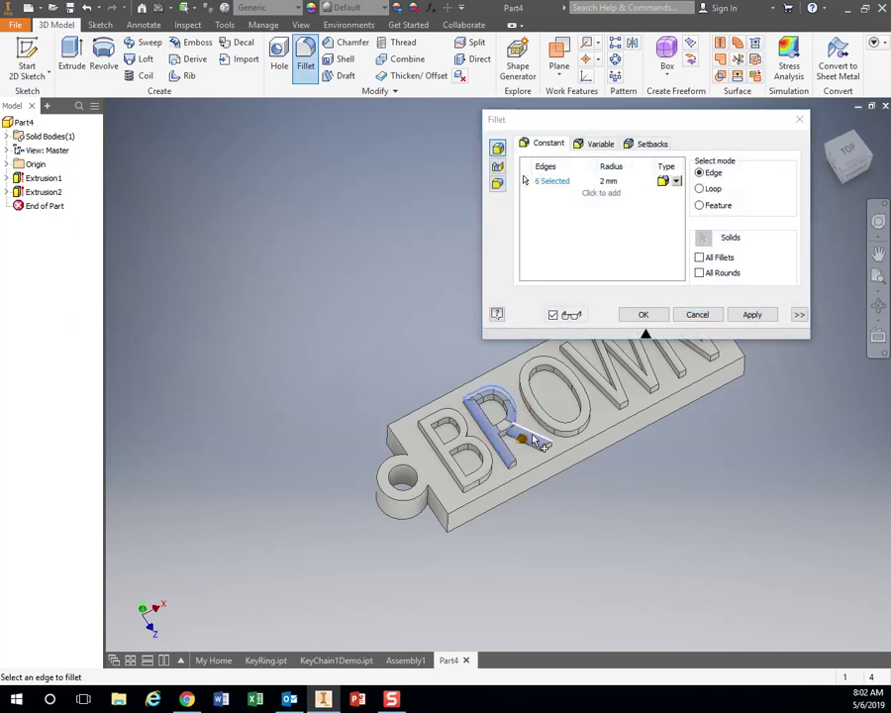
pyautogui.click(522, 438)
pyautogui.press('Return')
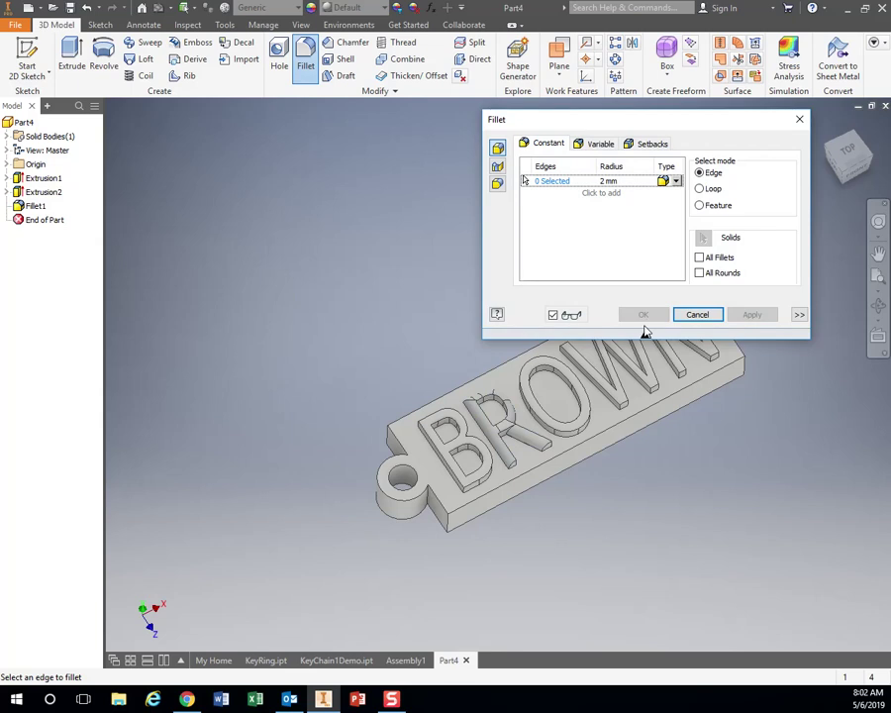
pyautogui.press('Escape')
# Undo the letter fillet and the 2 mm letter extrusion.
pyautogui.keyDown('shift'); pyautogui.moveTo(643, 331); pyautogui.dragTo(506, 422, button='middle'); pyautogui.keyUp('shift')
pyautogui.scroll(5, 485, 397)
pyautogui.hotkey('ctrl', 'z')
pyautogui.hotkey('ctrl', 'z')
pyautogui.hotkey('ctrl', 'z')
pyautogui.hotkey('ctrl', 'z')
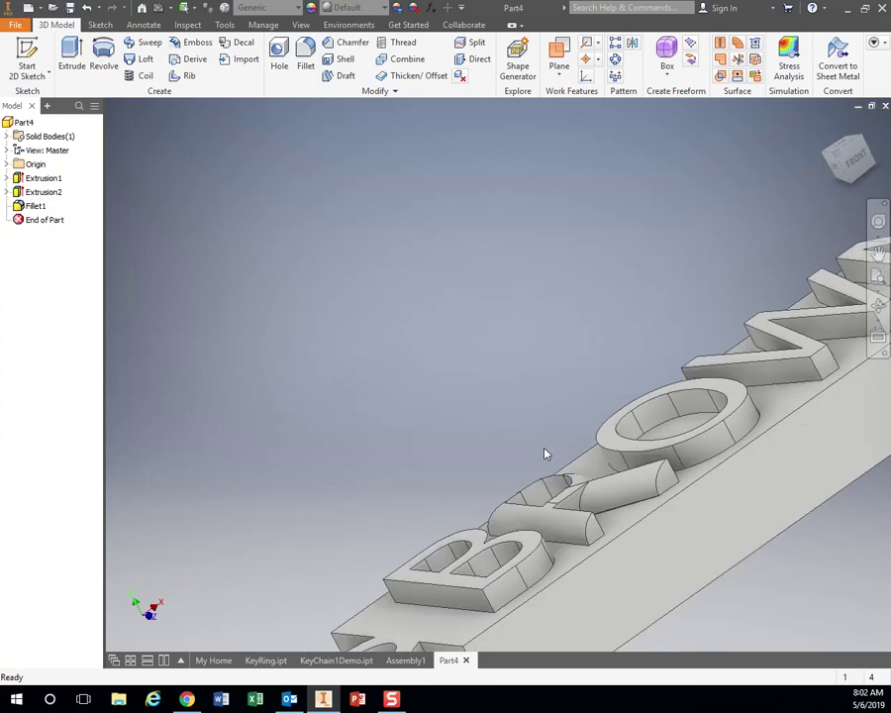
pyautogui.hotkey('ctrl', 'z')
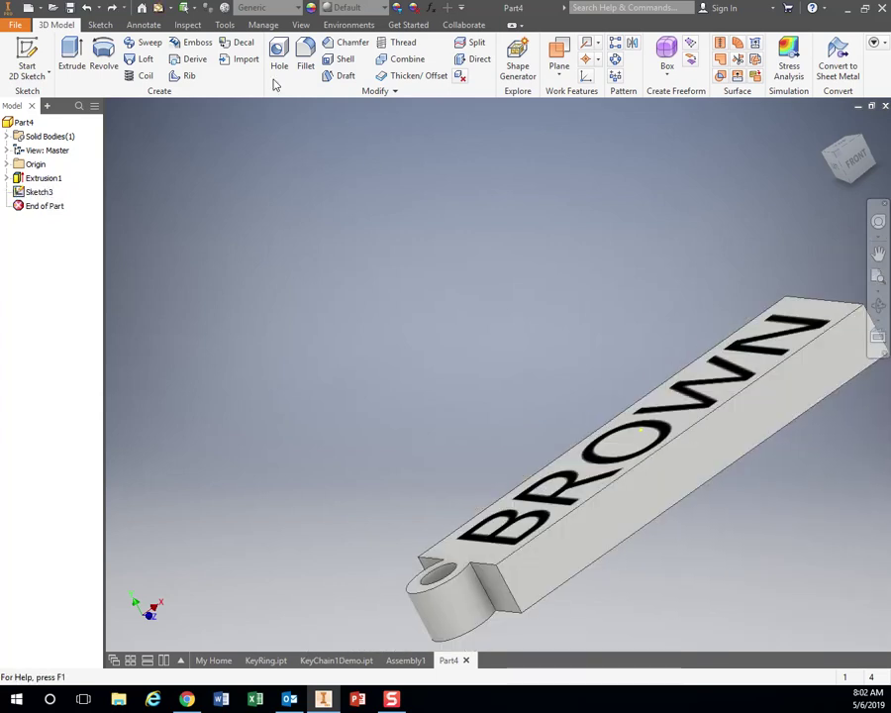
# Extrude the BROWN text downward as a cut, engraving it into the tag top.
pyautogui.keyDown('shift'); pyautogui.moveTo(396, 303); pyautogui.dragTo(367, 327, button='middle'); pyautogui.keyUp('shift')
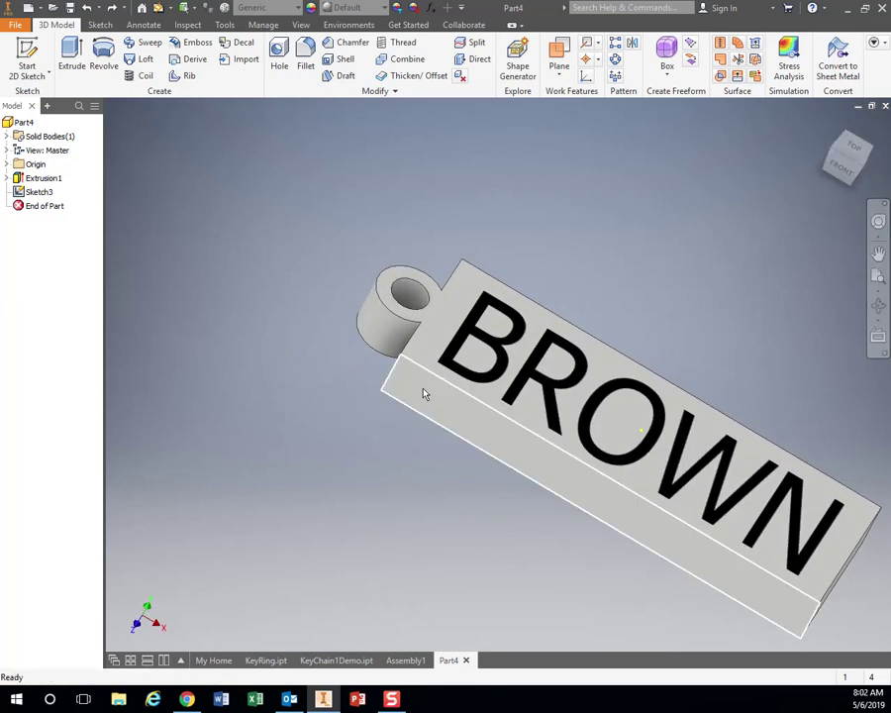
pyautogui.moveTo(421, 392); pyautogui.dragTo(356, 356, button='middle')
pyautogui.click(406, 290)
pyautogui.click(72, 54)
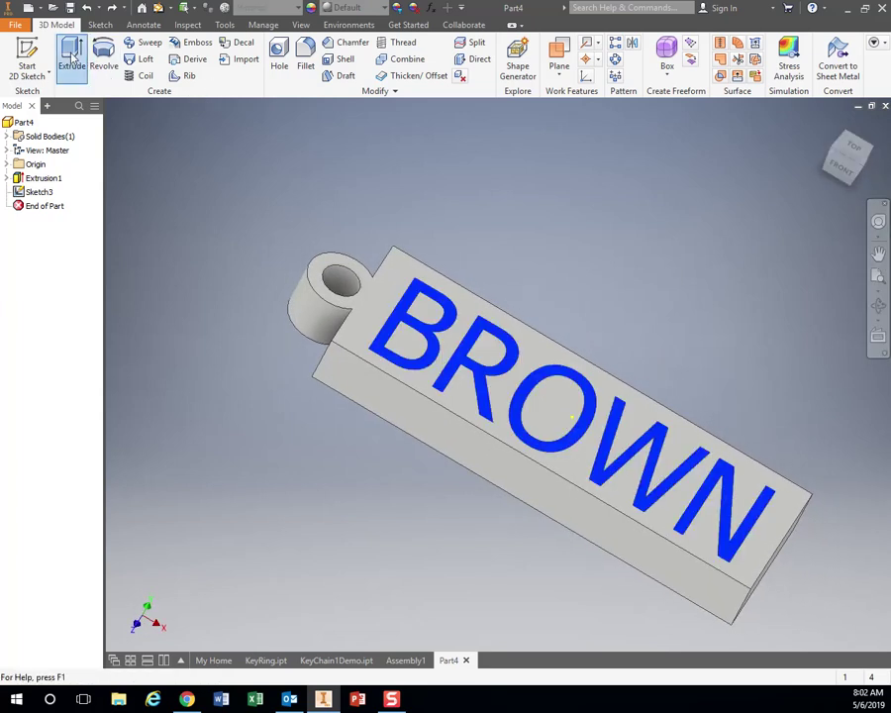
pyautogui.keyDown('shift'); pyautogui.moveTo(539, 480); pyautogui.dragTo(460, 294, button='middle'); pyautogui.keyUp('shift')
pyautogui.moveTo(460, 293); pyautogui.dragTo(363, 389)
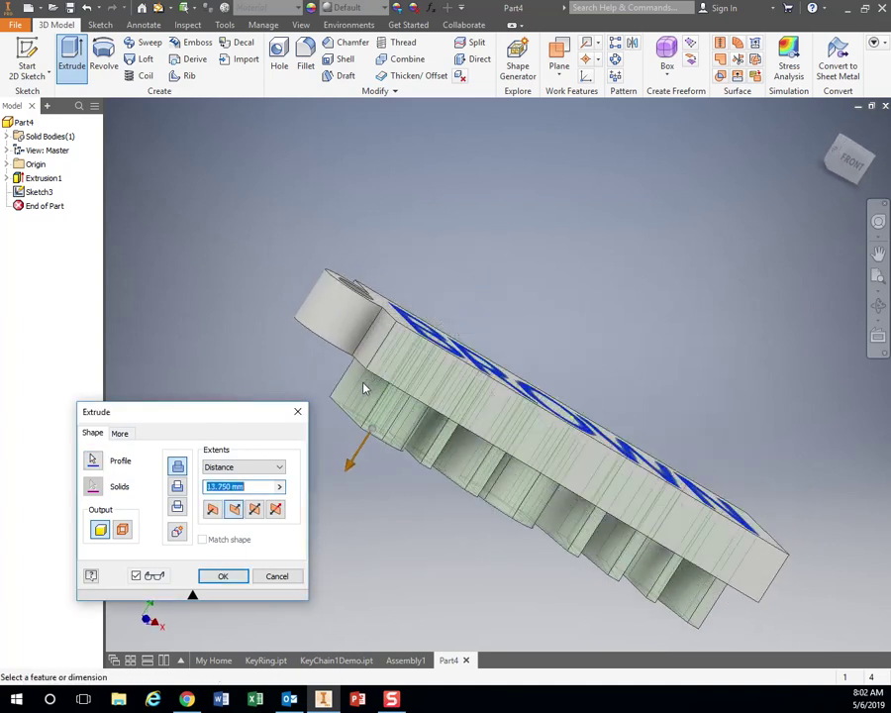
pyautogui.click(177, 487)
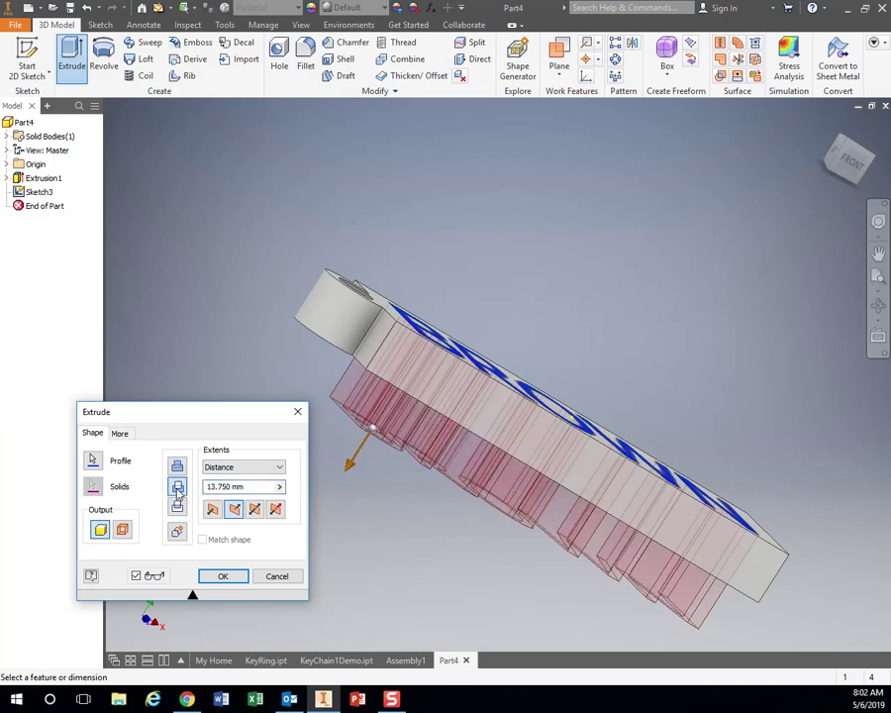
pyautogui.keyDown('shift'); pyautogui.moveTo(686, 296); pyautogui.dragTo(645, 315, button='middle'); pyautogui.keyUp('shift')
pyautogui.click(222, 576)
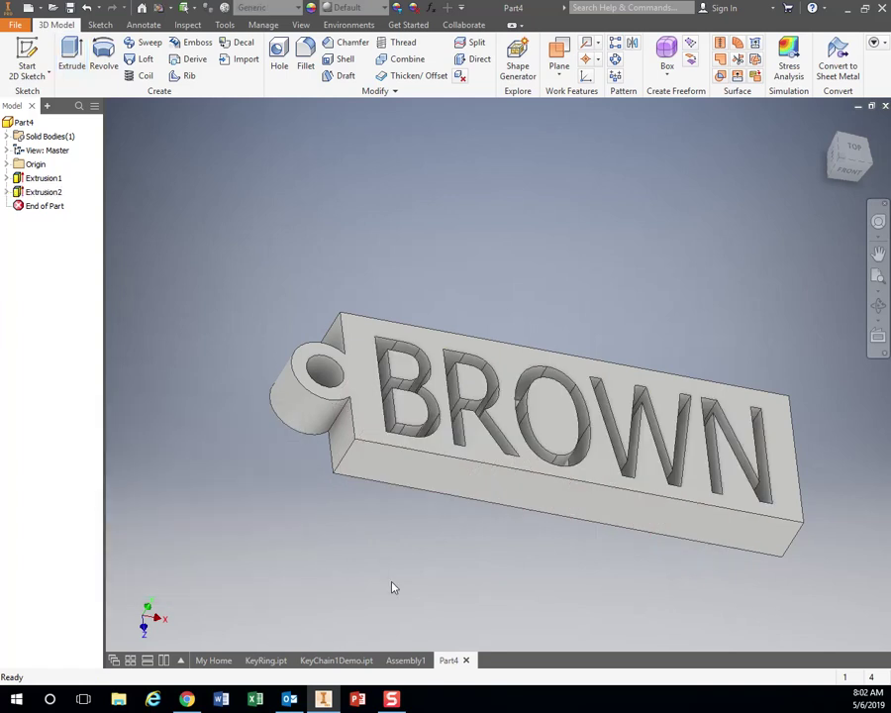
pyautogui.keyDown('shift'); pyautogui.moveTo(545, 556); pyautogui.dragTo(658, 213, button='middle'); pyautogui.keyUp('shift')
pyautogui.keyDown('shift'); pyautogui.moveTo(489, 591); pyautogui.dragTo(506, 589, button='middle'); pyautogui.keyUp('shift')
pyautogui.scroll(3, 535, 495)
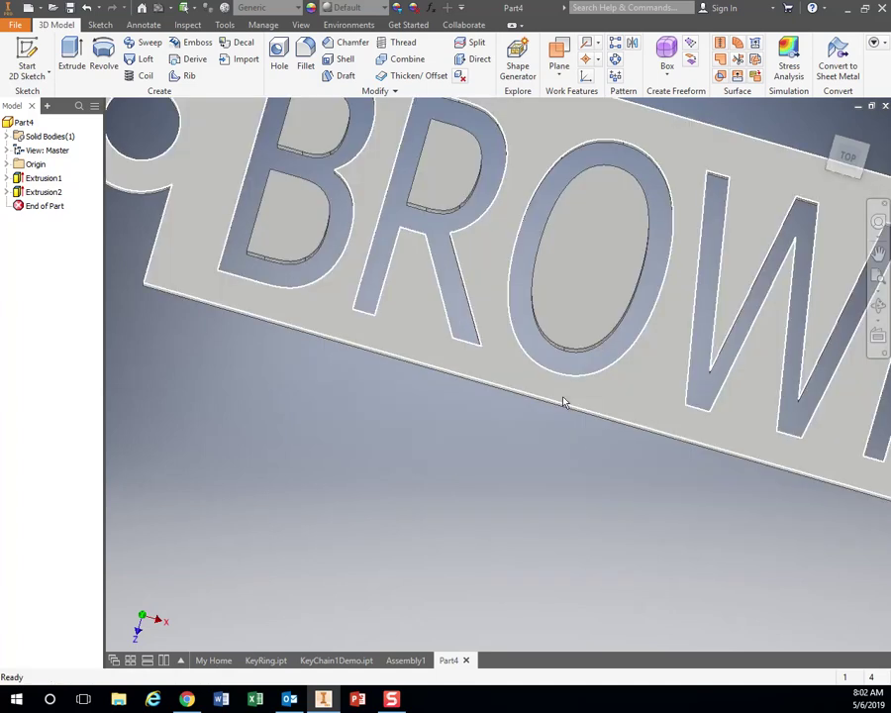
pyautogui.scroll(-3, 591, 292)
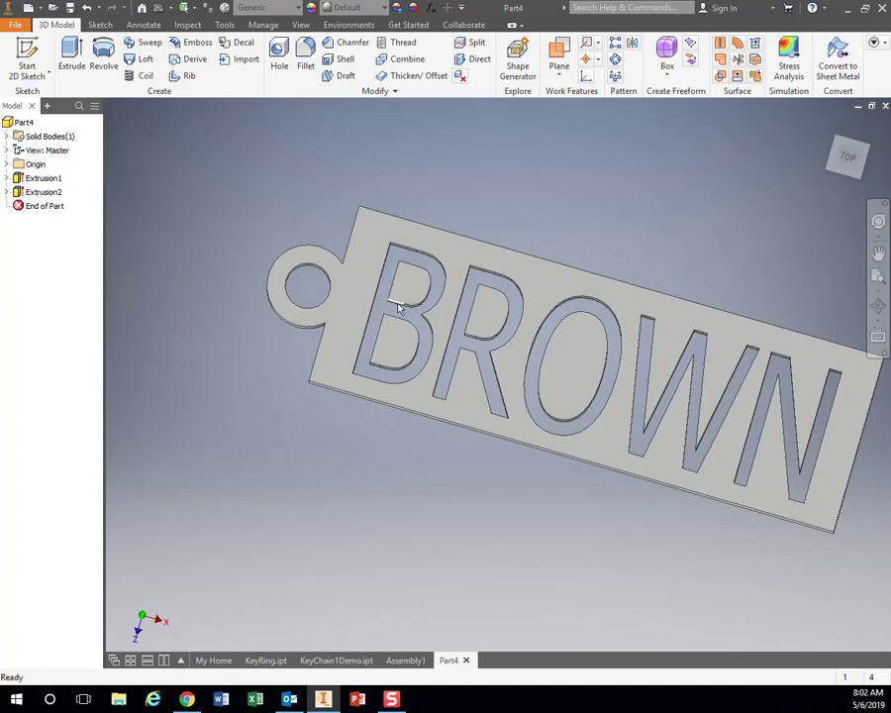
pyautogui.keyDown('shift'); pyautogui.moveTo(556, 539); pyautogui.dragTo(559, 505, button='middle'); pyautogui.keyUp('shift')
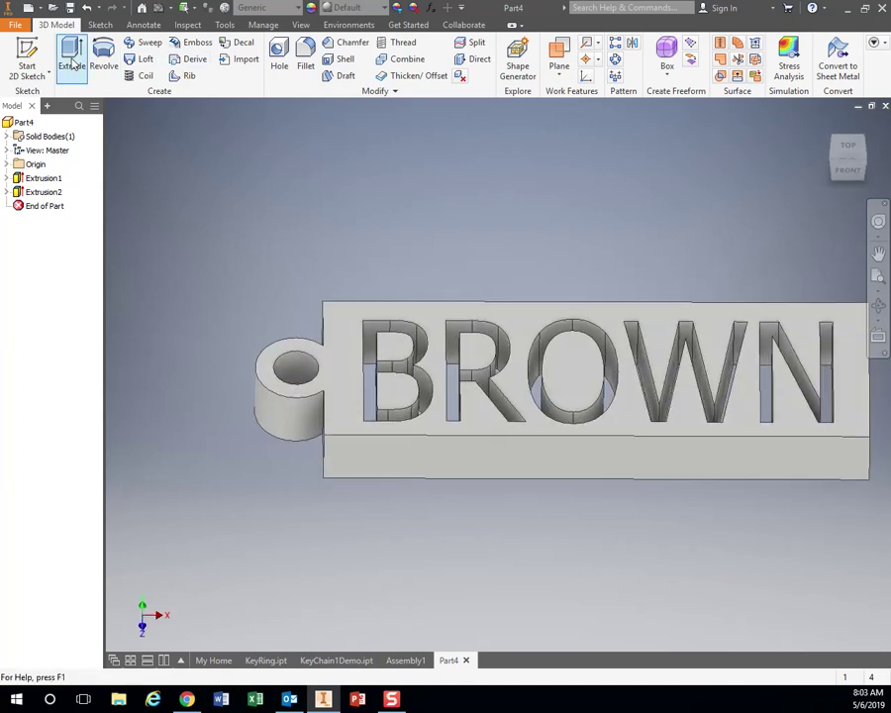
pyautogui.click(26, 59)
# Sketch a two-point rectangle across the tag's front face from the left edge to the right end.
pyautogui.click(418, 465)
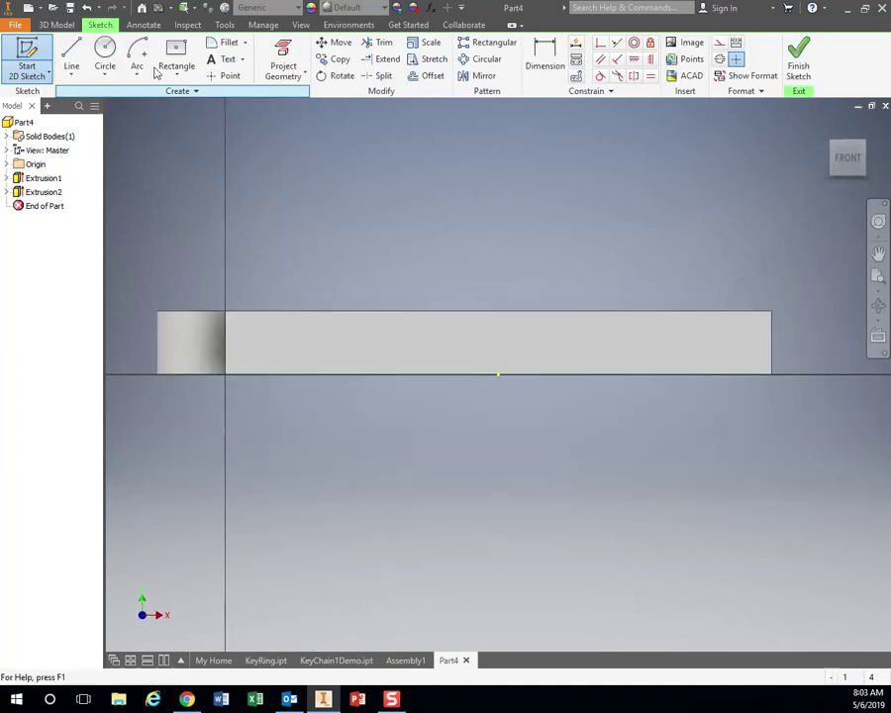
pyautogui.click(176, 57)
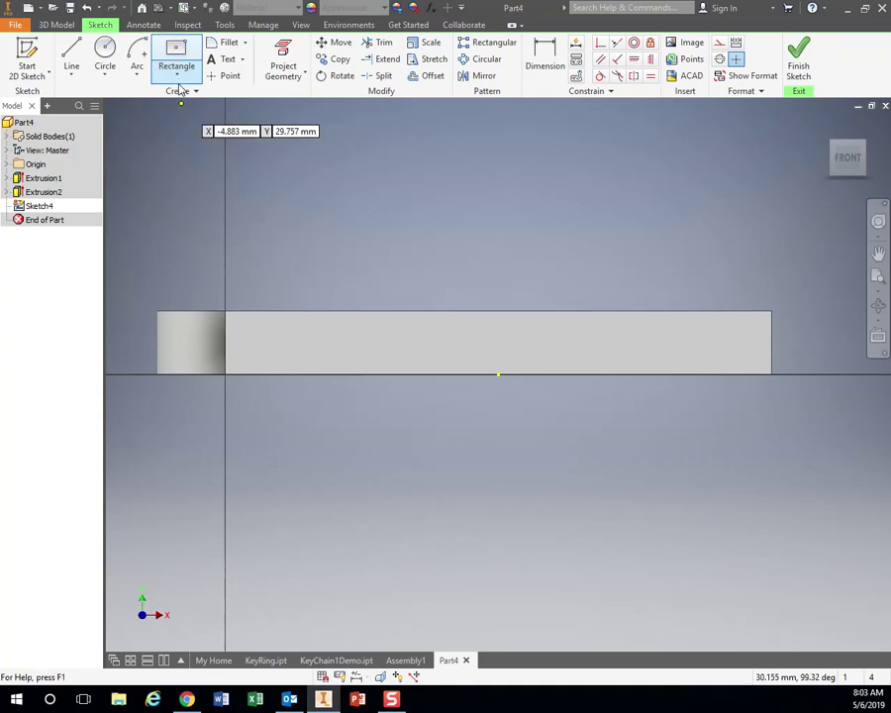
pyautogui.click(176, 75)
pyautogui.click(198, 96)
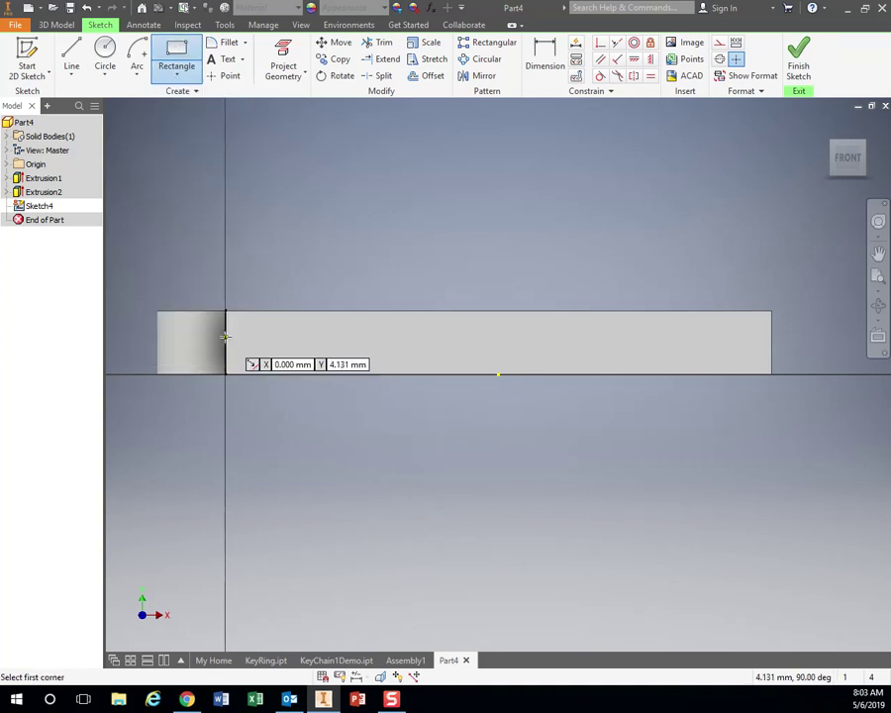
pyautogui.click(226, 333)
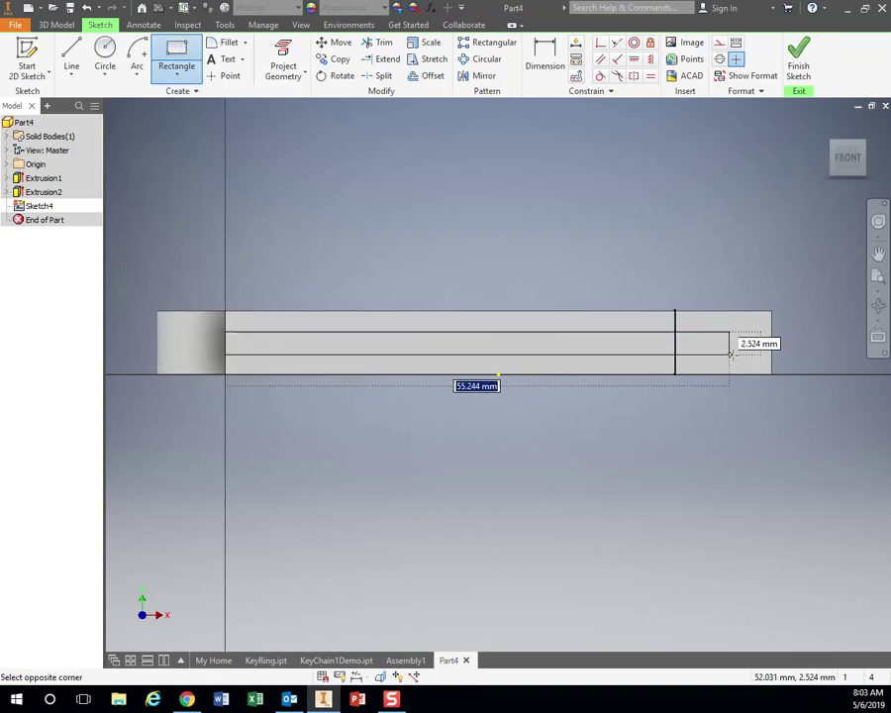
pyautogui.click(771, 352)
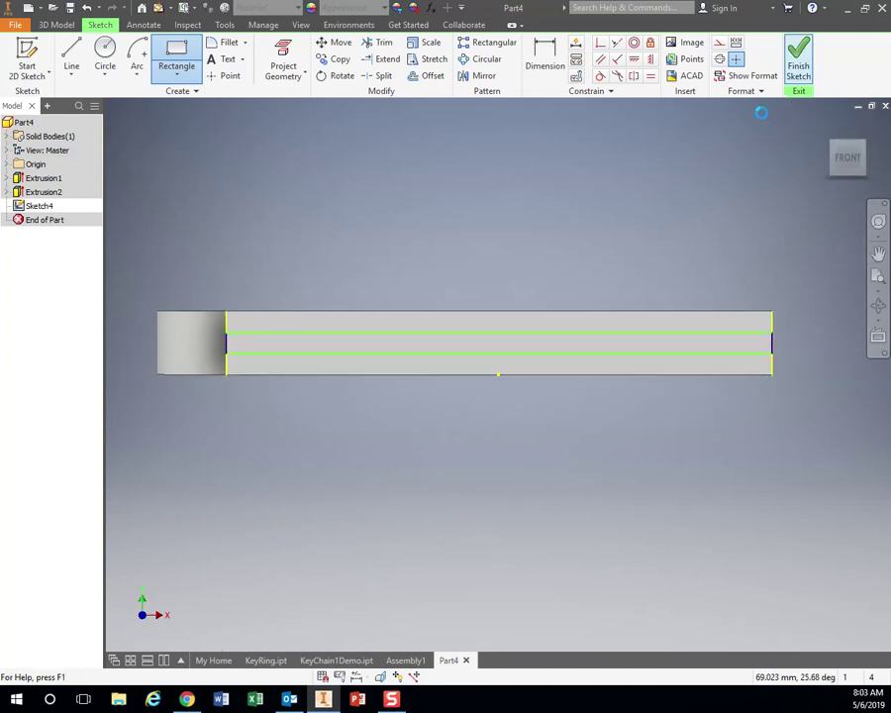
# Extrude the rectangle 15.250 mm in the flipped direction into the part.
pyautogui.click(71, 58)
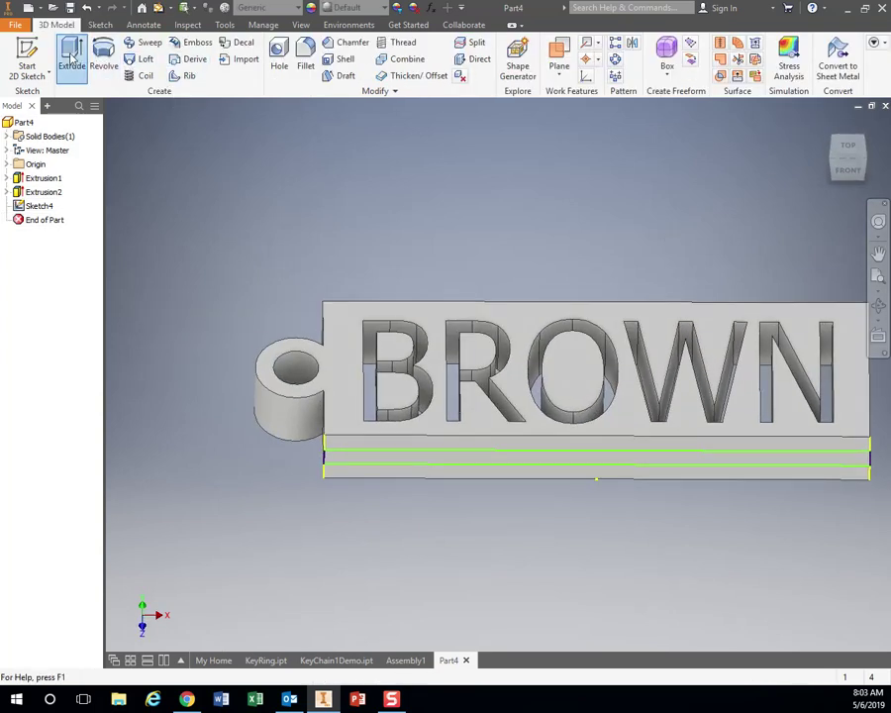
pyautogui.moveTo(598, 588); pyautogui.dragTo(590, 387)
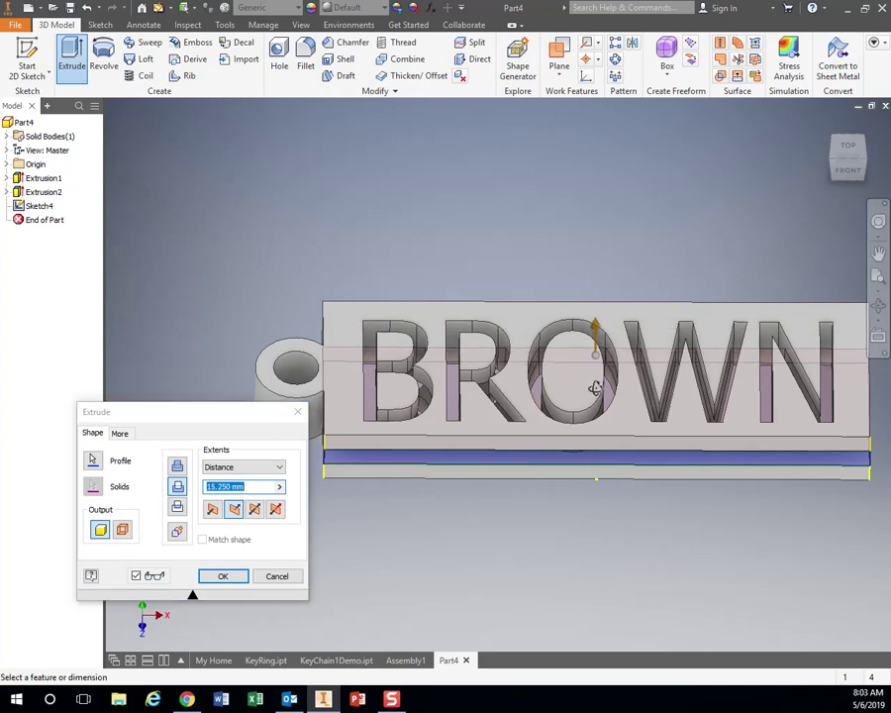
pyautogui.keyDown('shift'); pyautogui.moveTo(589, 388); pyautogui.dragTo(594, 431, button='middle'); pyautogui.keyUp('shift')
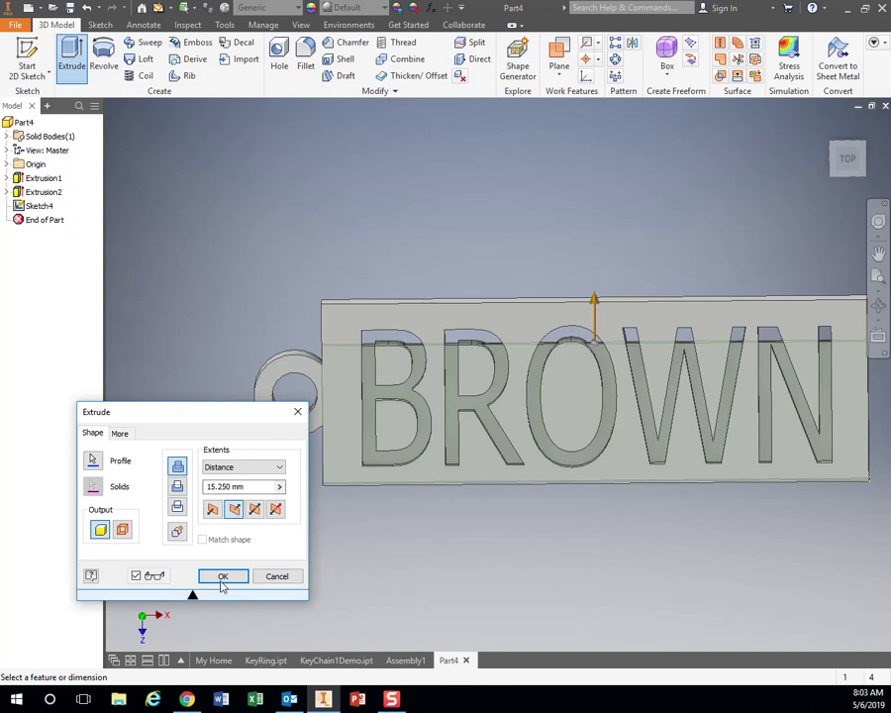
pyautogui.click(223, 575)
pyautogui.moveTo(493, 517)
pyautogui.keyDown('shift'); pyautogui.mouseDown(button='middle')
pyautogui.moveTo(522, 397)
pyautogui.moveTo(497, 524)
pyautogui.mouseUp(button='middle'); pyautogui.keyUp('shift')
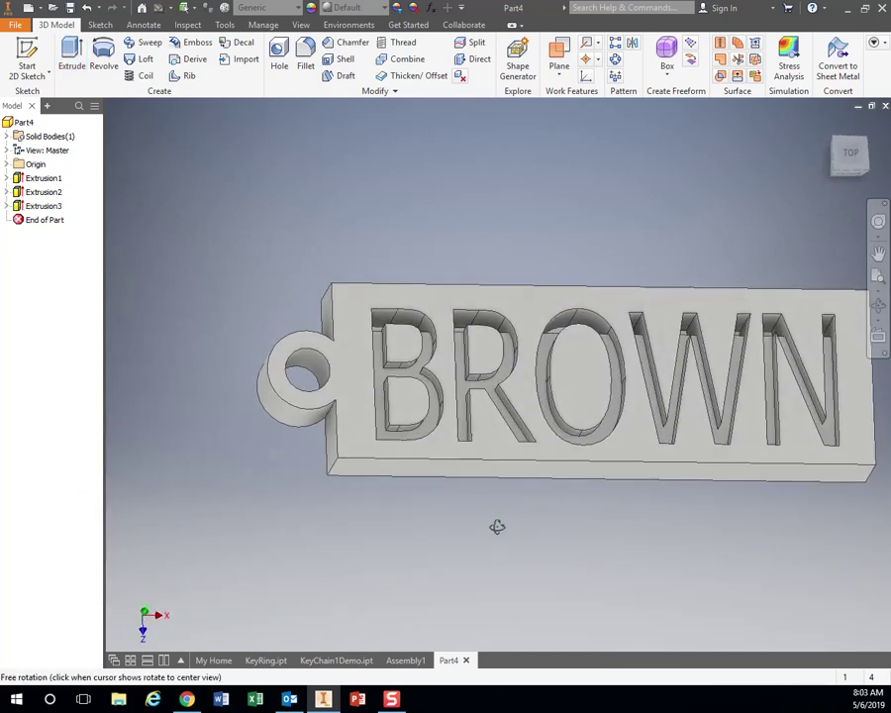
pyautogui.scroll(5, 504, 475)
# Undo Extrusion3, Sketch4 and the Extrusion2 letter engraving with Ctrl+Z.
pyautogui.scroll(-5, 501, 280)
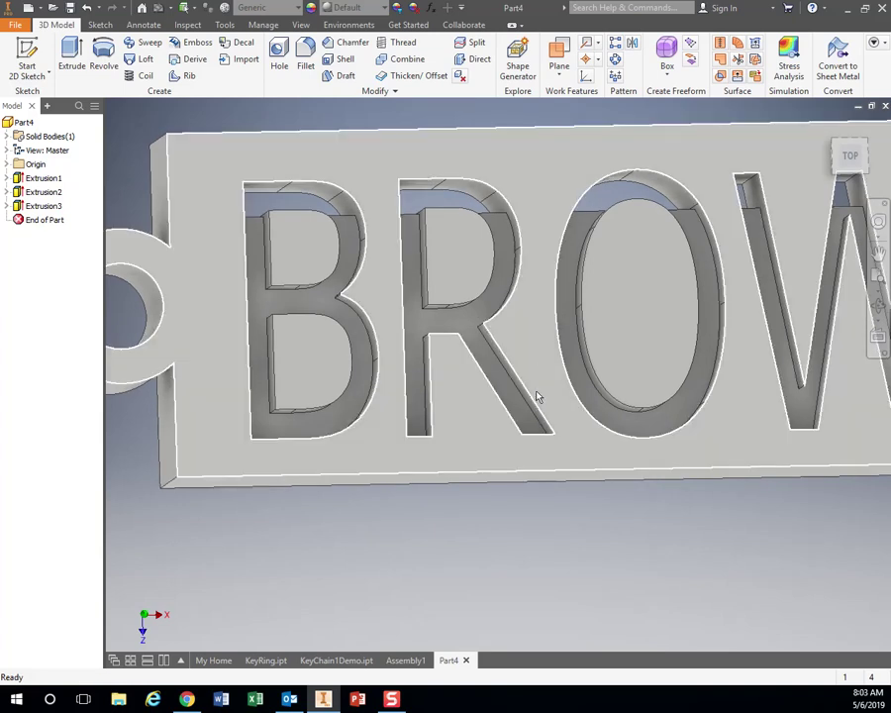
pyautogui.press('s')
pyautogui.click(656, 441)
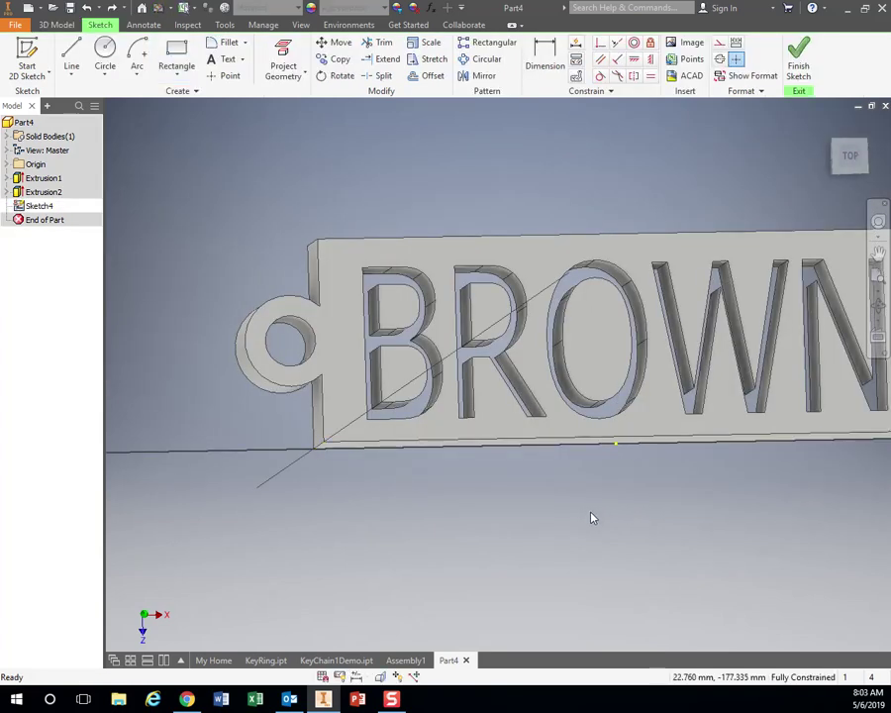
pyautogui.hotkey('ctrl', 'z')
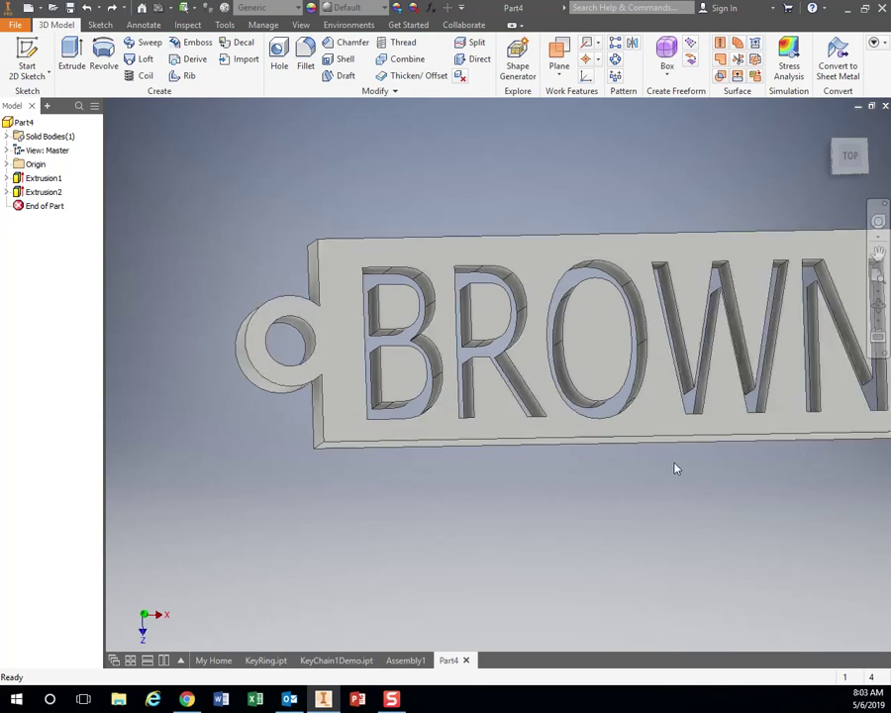
pyautogui.keyDown('shift'); pyautogui.moveTo(674, 469); pyautogui.dragTo(674, 441, button='middle'); pyautogui.keyUp('shift')
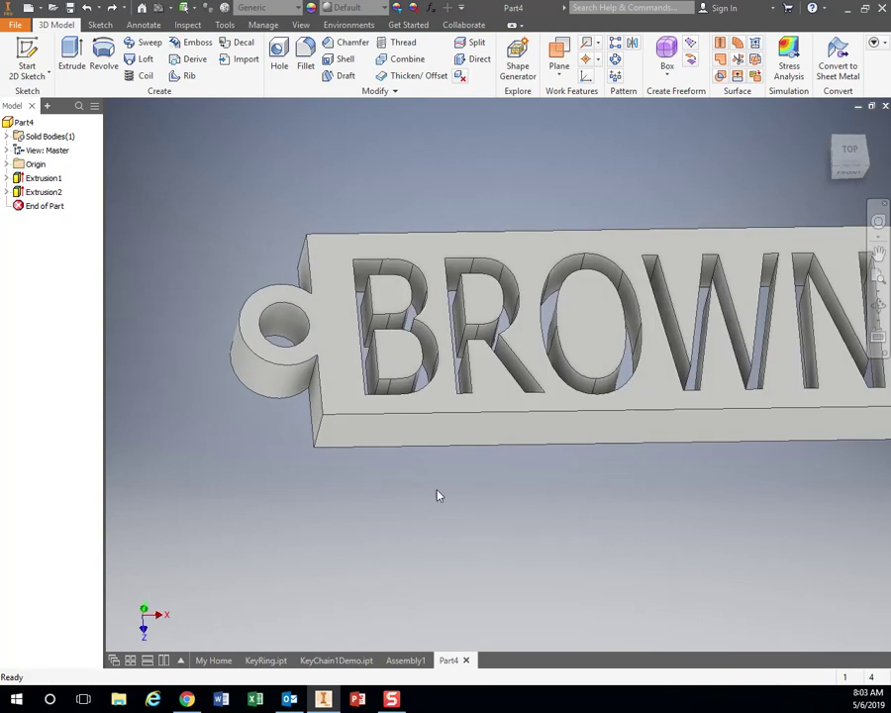
pyautogui.hotkey('ctrl', 'z')
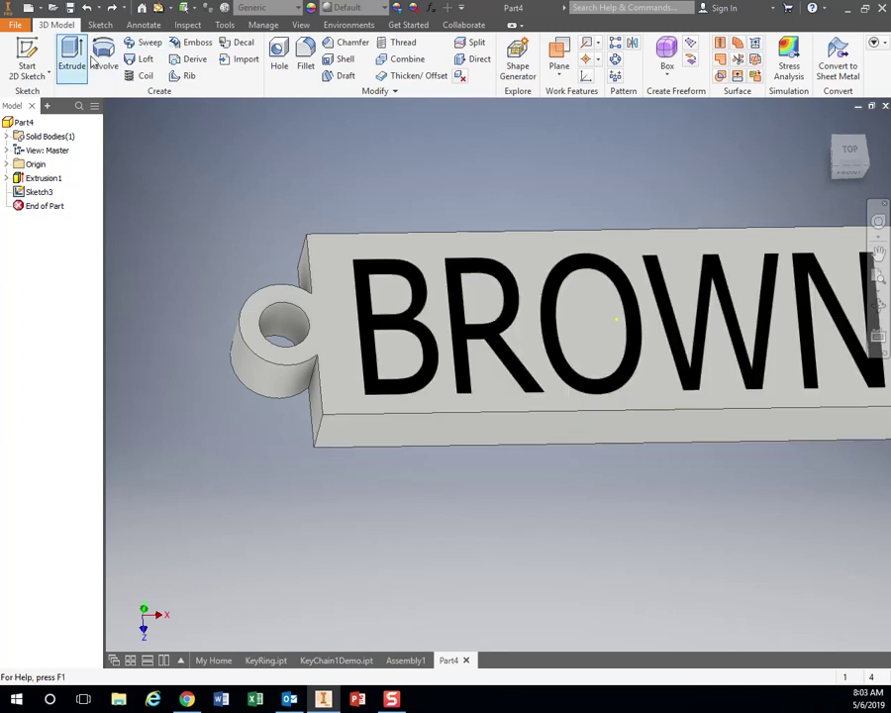
# Extrude-cut the BROWN text profile 5 mm down into the tag's top face.
pyautogui.click(71, 60)
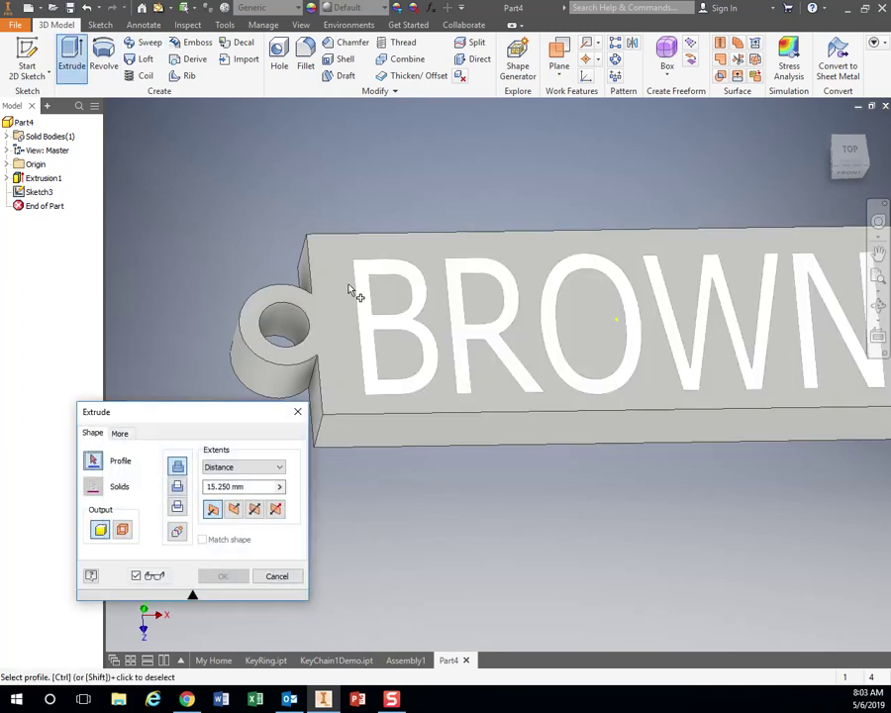
pyautogui.click(387, 332)
pyautogui.keyDown('shift'); pyautogui.moveTo(467, 457); pyautogui.dragTo(475, 368, button='middle'); pyautogui.keyUp('shift')
pyautogui.click(177, 486)
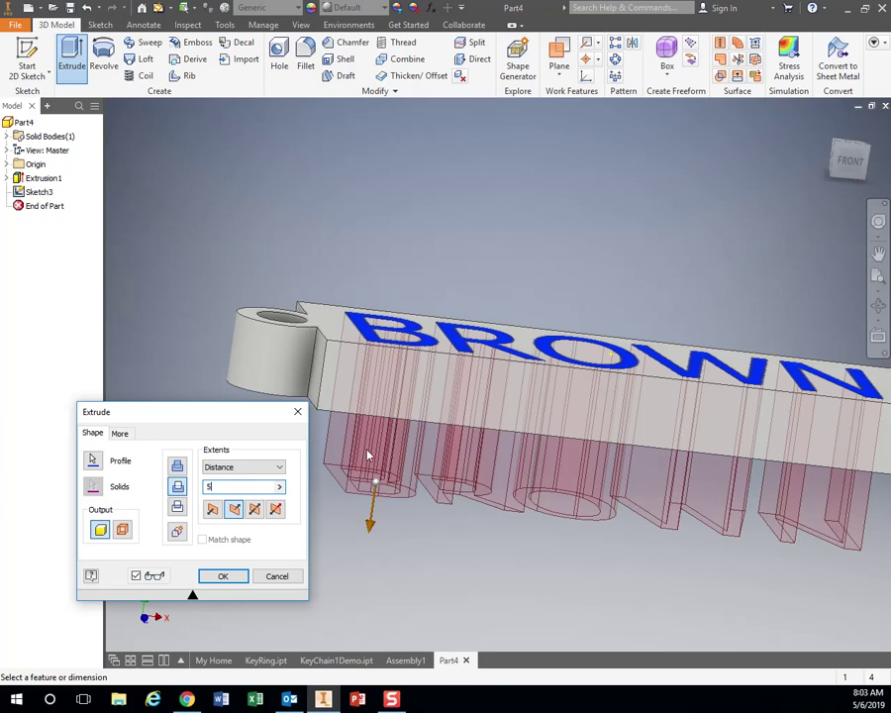
pyautogui.keyDown('shift'); pyautogui.moveTo(562, 497); pyautogui.dragTo(445, 449, button='middle'); pyautogui.keyUp('shift')
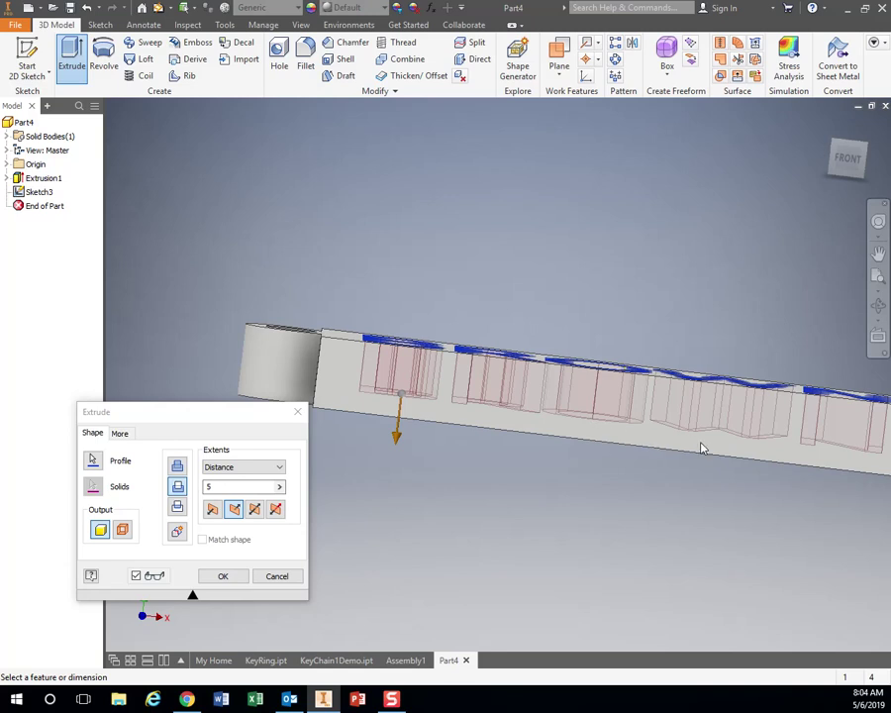
pyautogui.keyDown('shift'); pyautogui.moveTo(733, 455); pyautogui.dragTo(722, 503, button='middle'); pyautogui.keyUp('shift')
pyautogui.click(223, 575)
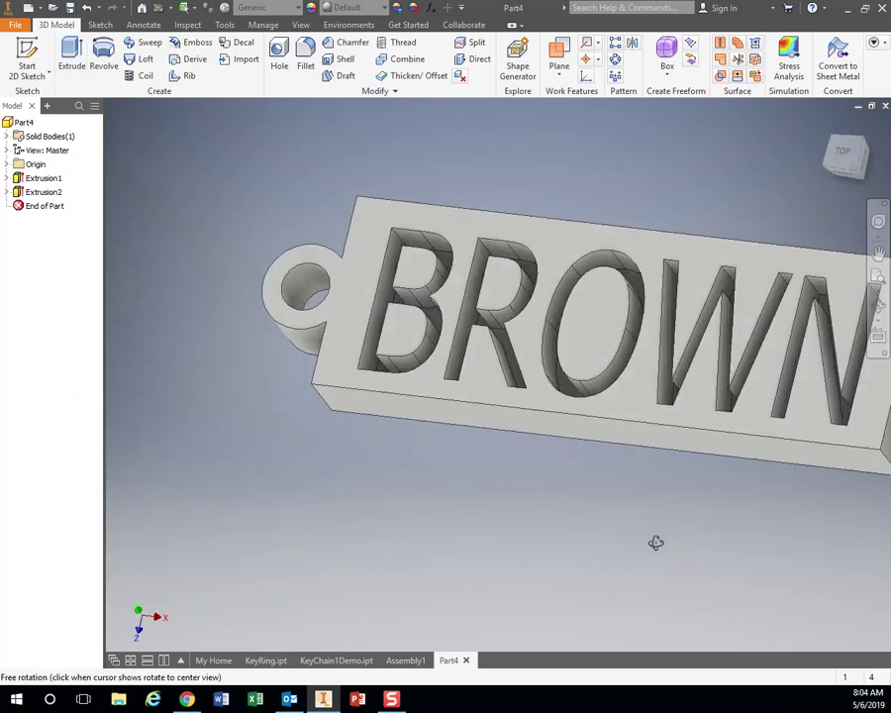
pyautogui.moveTo(655, 543)
pyautogui.mouseDown()
pyautogui.moveTo(668, 549)
pyautogui.moveTo(663, 542)
pyautogui.mouseUp()
# Orbit around the keychain to inspect the 5 mm BROWN engraving from several angles.
pyautogui.rightClick(663, 543)
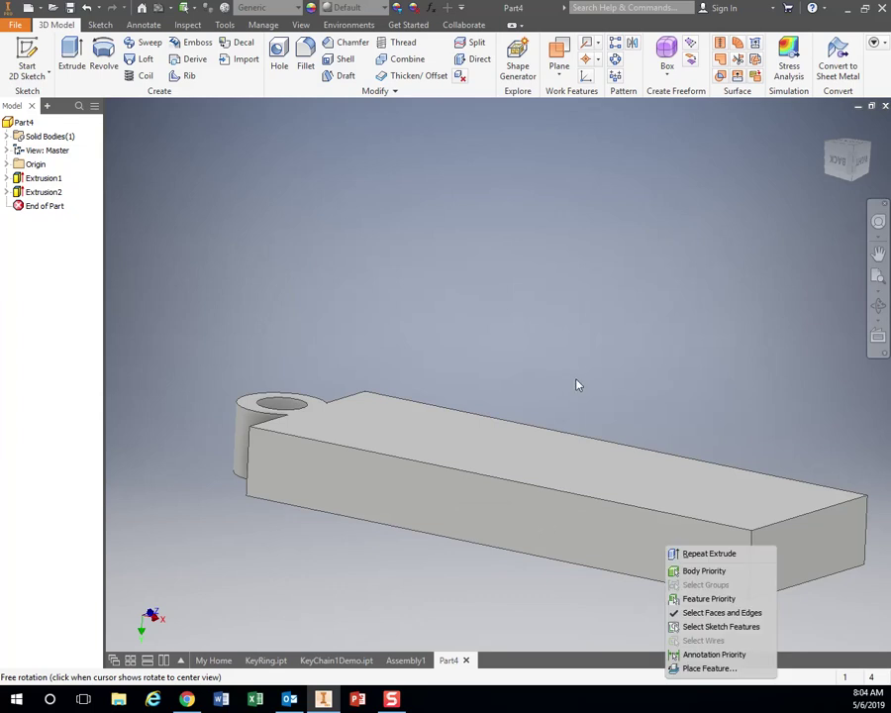
pyautogui.click(503, 608)
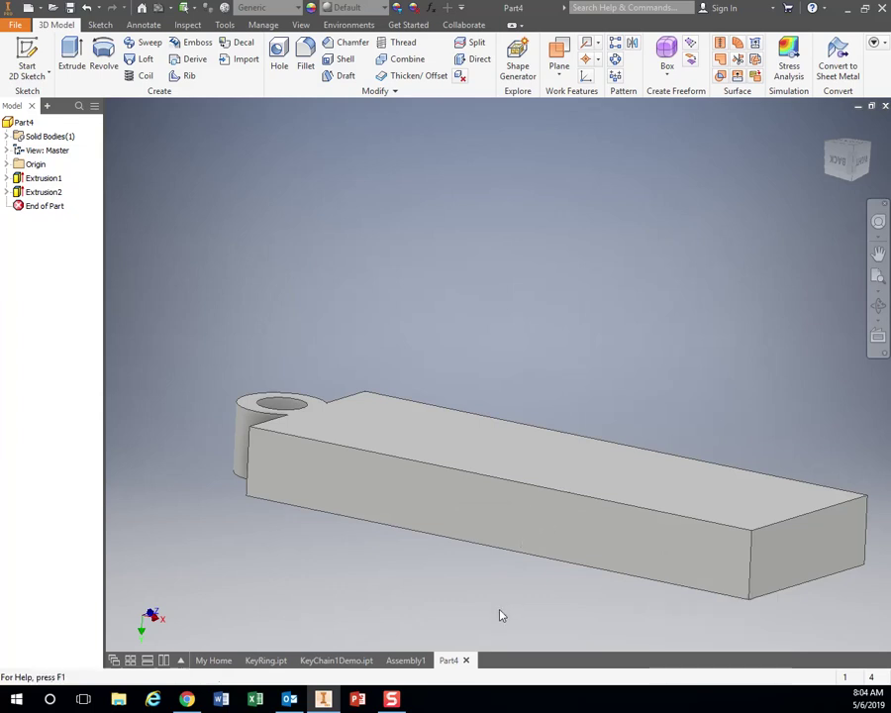
pyautogui.moveTo(501, 613); pyautogui.dragTo(498, 622)
pyautogui.moveTo(604, 512); pyautogui.dragTo(397, 390)
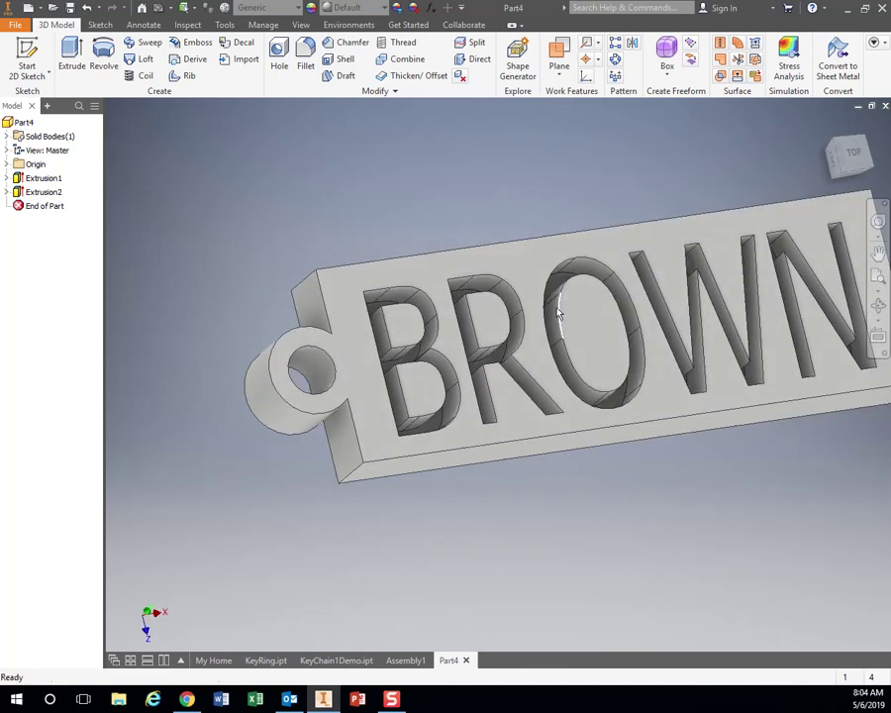
pyautogui.moveTo(535, 358); pyautogui.dragTo(515, 353)
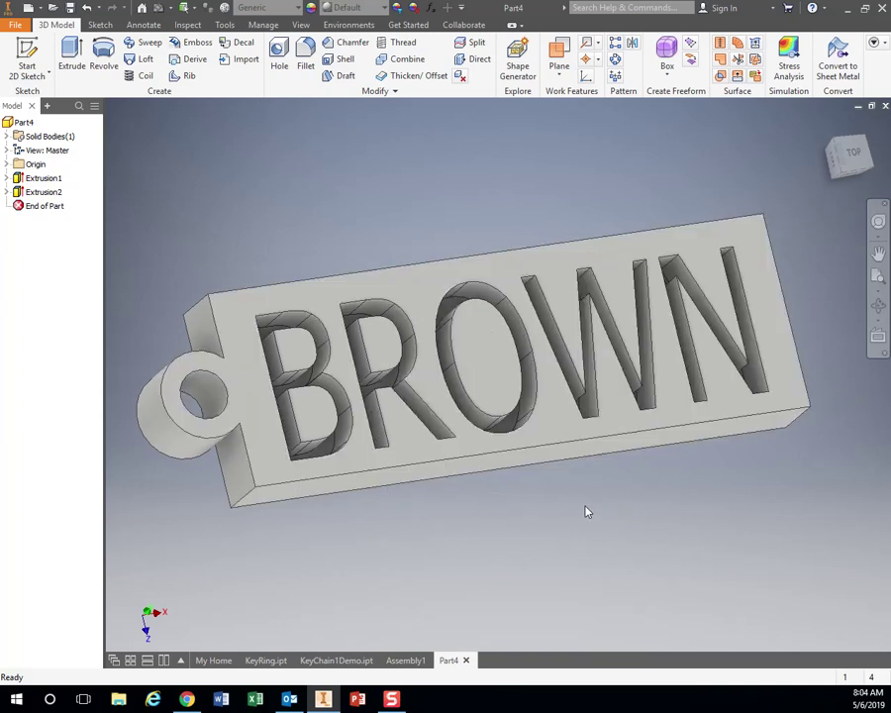
pyautogui.keyDown('shift'); pyautogui.moveTo(586, 512); pyautogui.dragTo(571, 484, button='middle'); pyautogui.keyUp('shift')
pyautogui.moveTo(310, 461)
pyautogui.keyDown('shift'); pyautogui.mouseDown(button='middle')
pyautogui.moveTo(303, 481)
pyautogui.moveTo(287, 457)
pyautogui.moveTo(302, 474)
pyautogui.mouseUp(button='middle'); pyautogui.keyUp('shift')
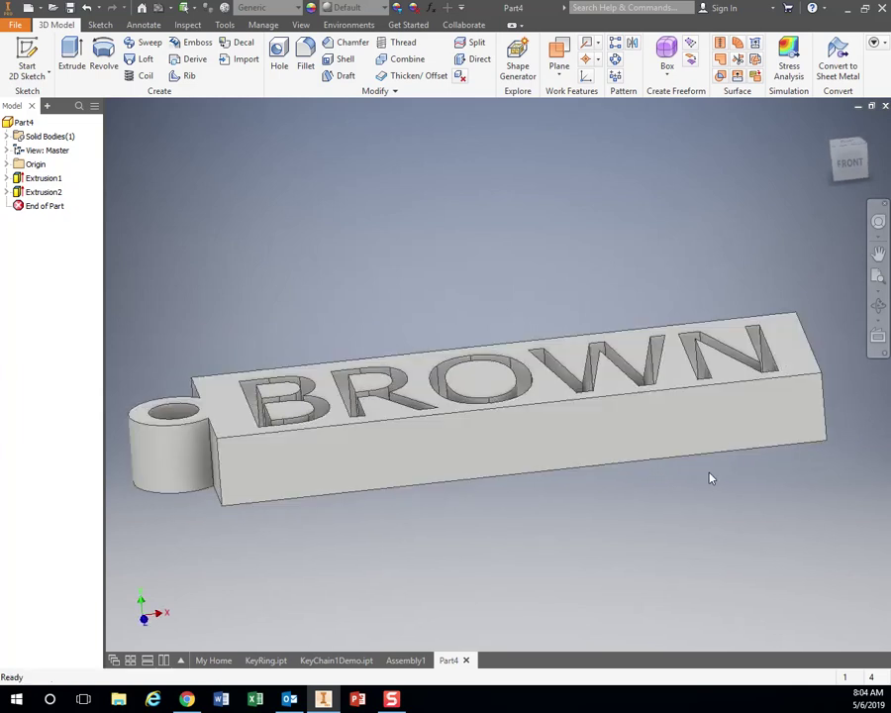
pyautogui.keyDown('shift'); pyautogui.moveTo(709, 475); pyautogui.dragTo(811, 354, button='middle'); pyautogui.keyUp('shift')
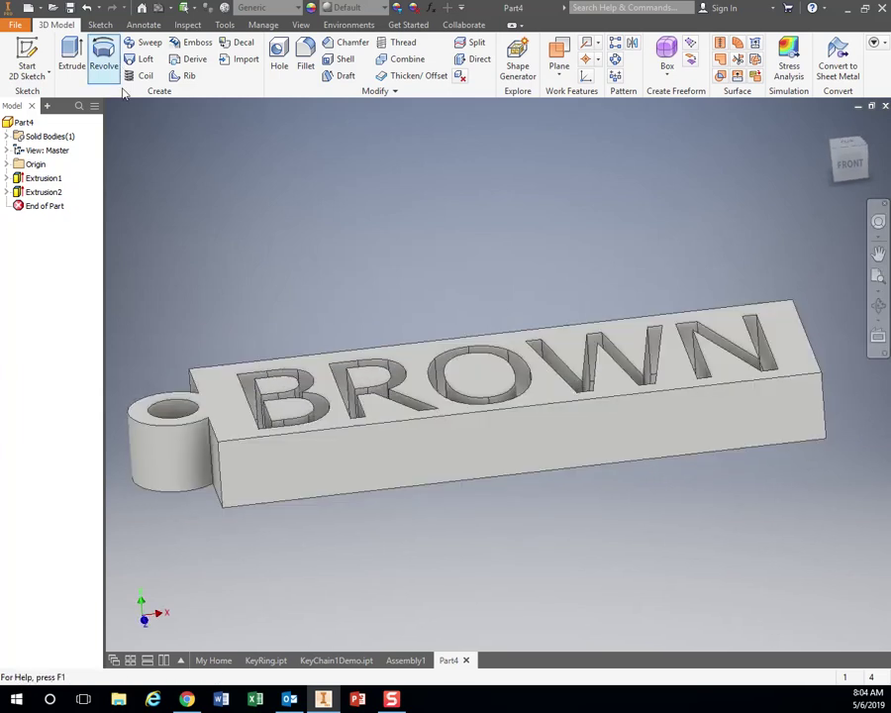
# On the front face, draw a closed line triangle: left mid-height, top-right corner, top-left corner.
pyautogui.click(40, 54)
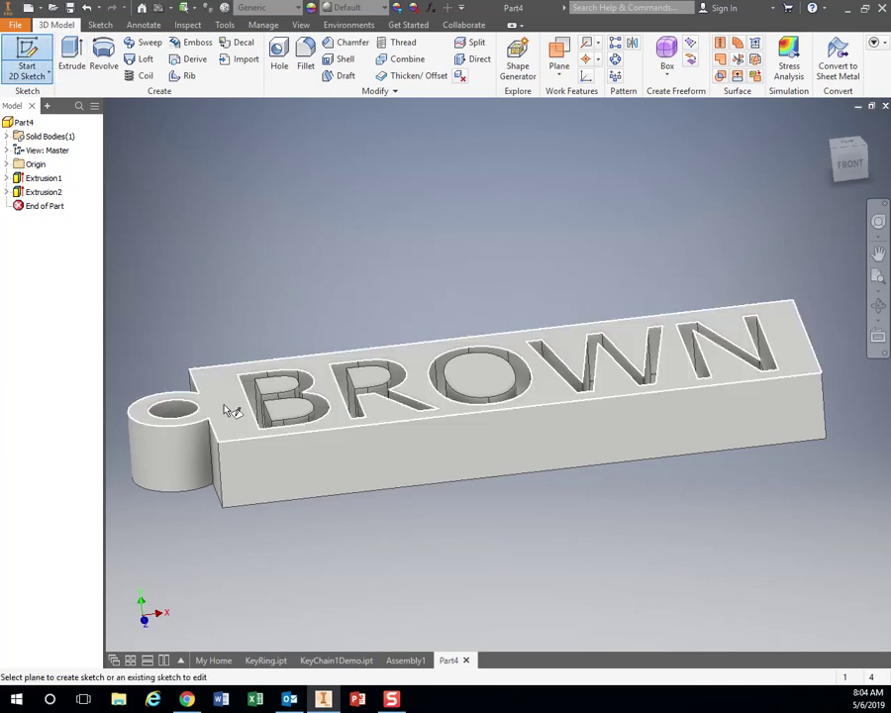
pyautogui.click(278, 477)
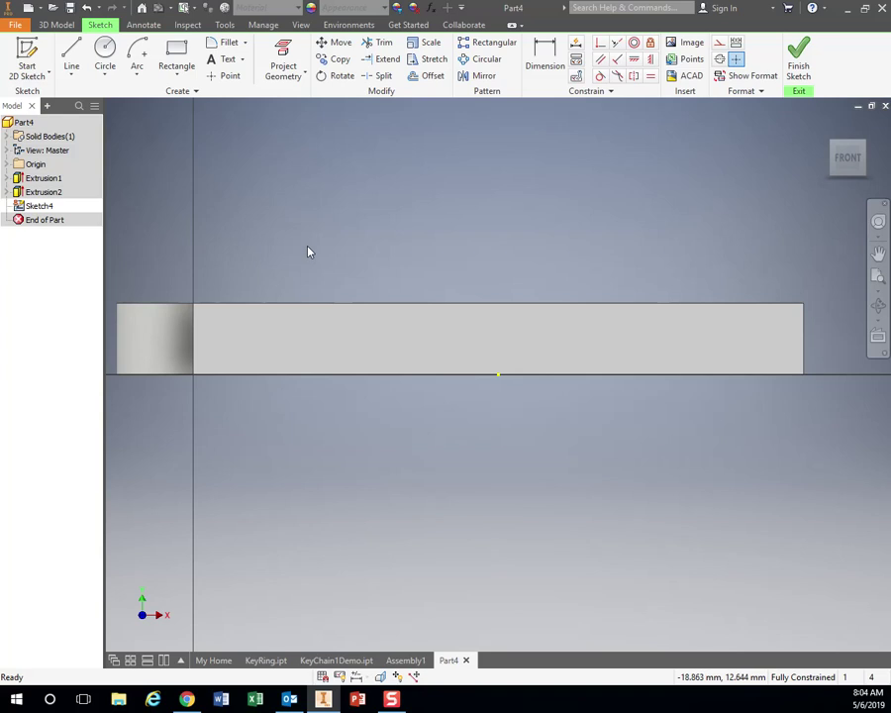
pyautogui.click(72, 47)
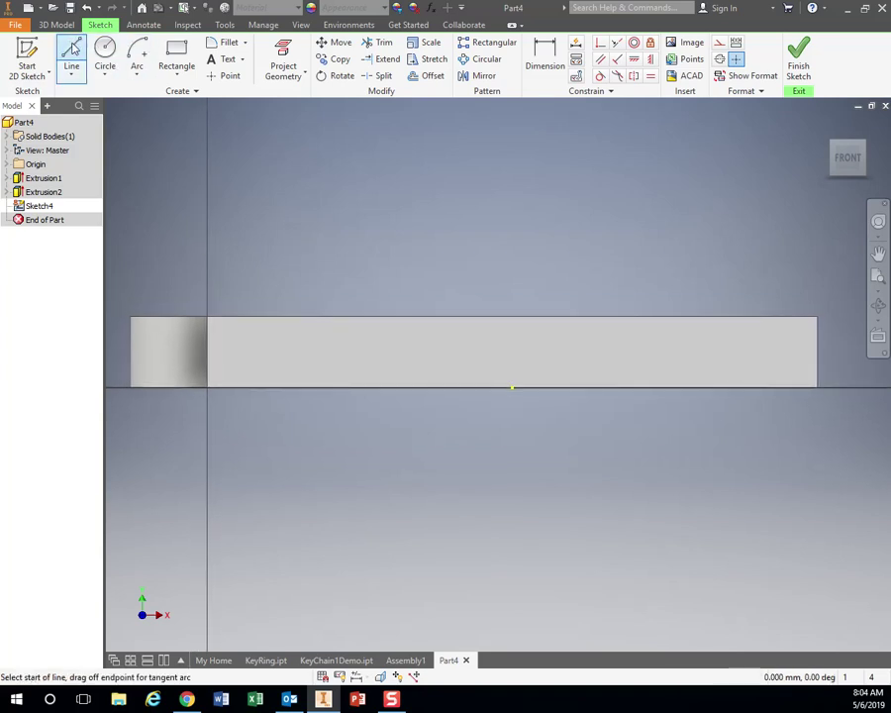
pyautogui.click(130, 351)
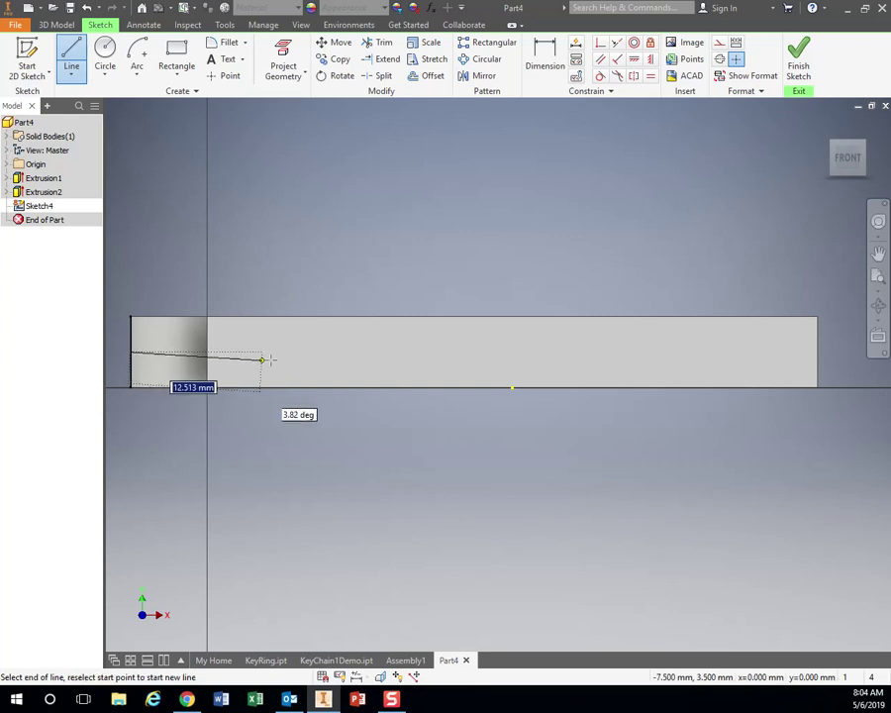
pyautogui.click(818, 317)
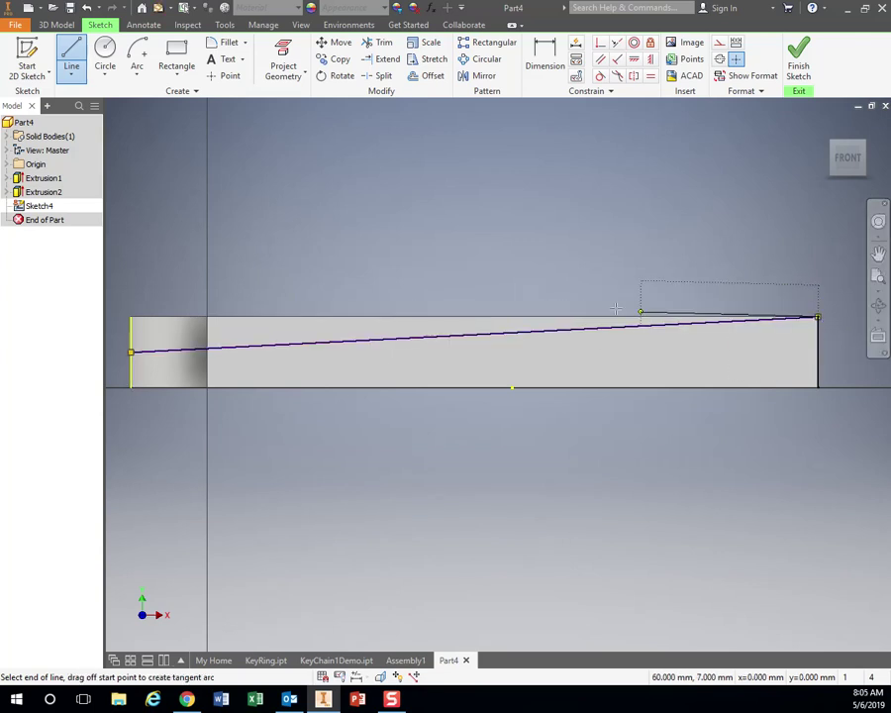
pyautogui.click(129, 317)
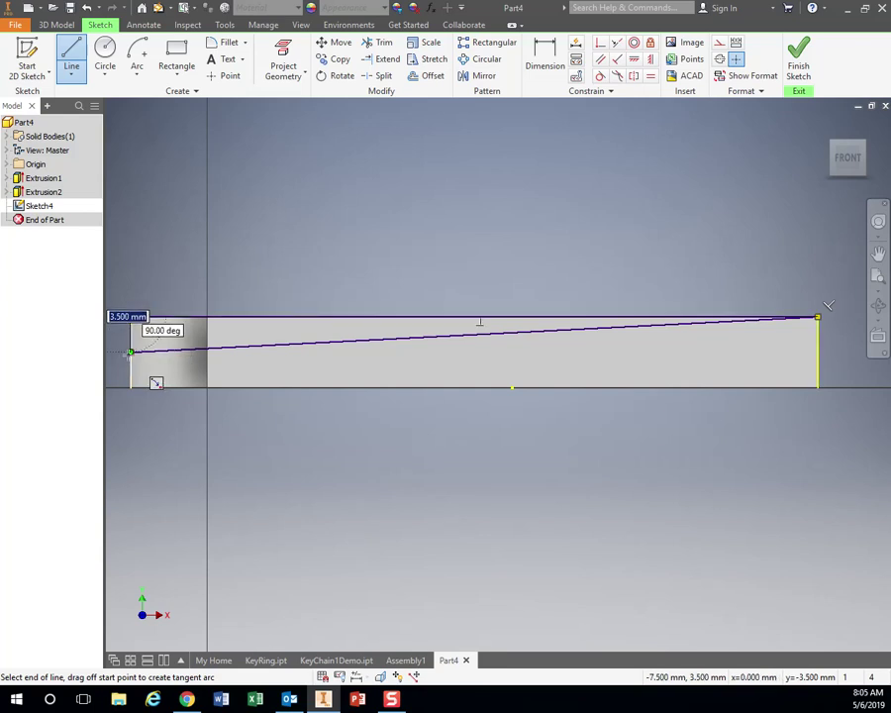
pyautogui.click(130, 351)
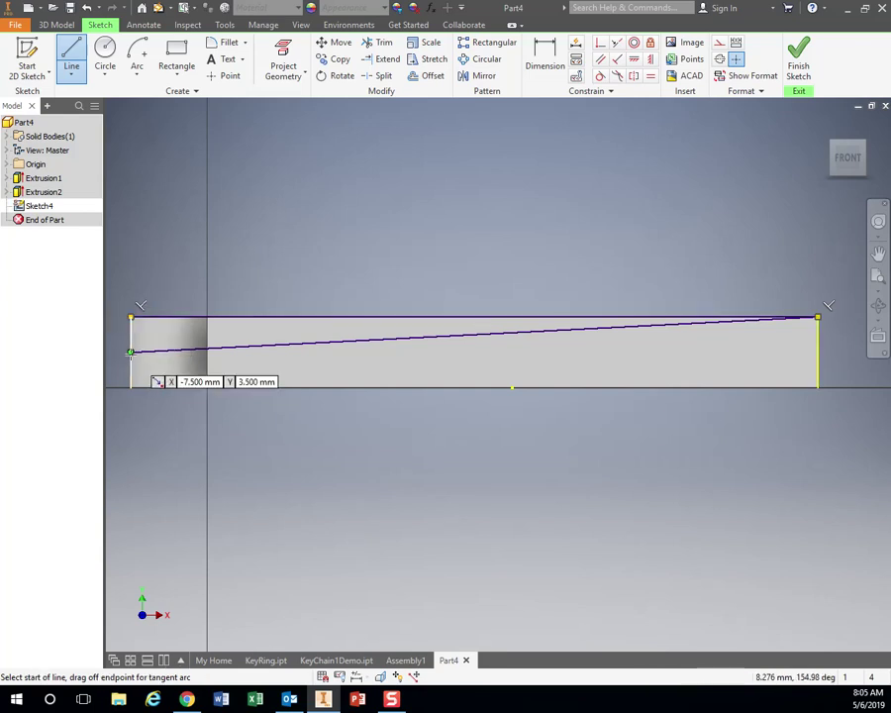
pyautogui.click(798, 61)
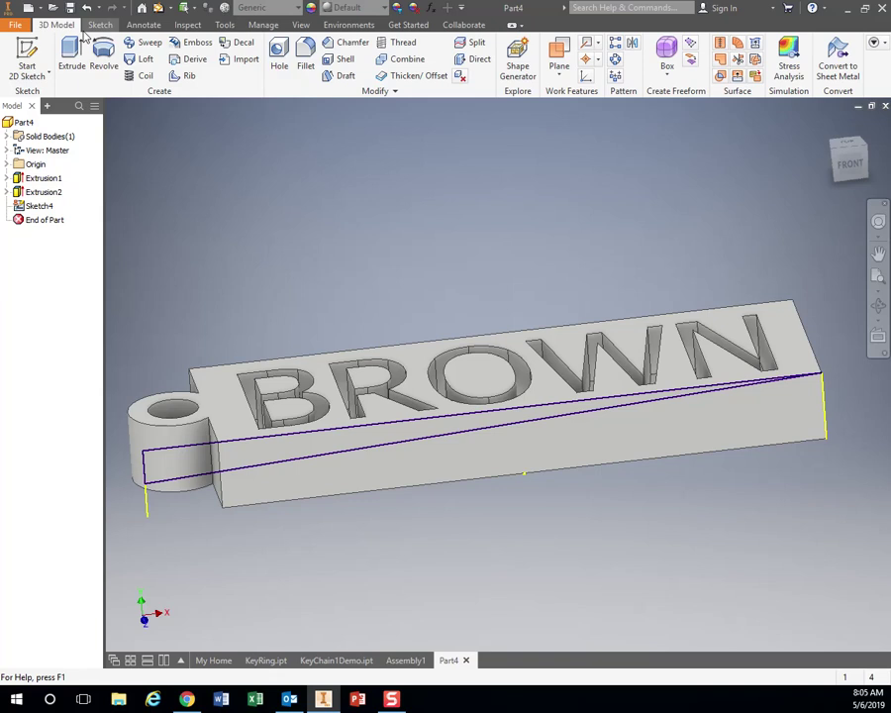
# Extrude-cut the triangular sketch 43.500 mm through the tag, sloping its top toward the ring end.
pyautogui.click(73, 53)
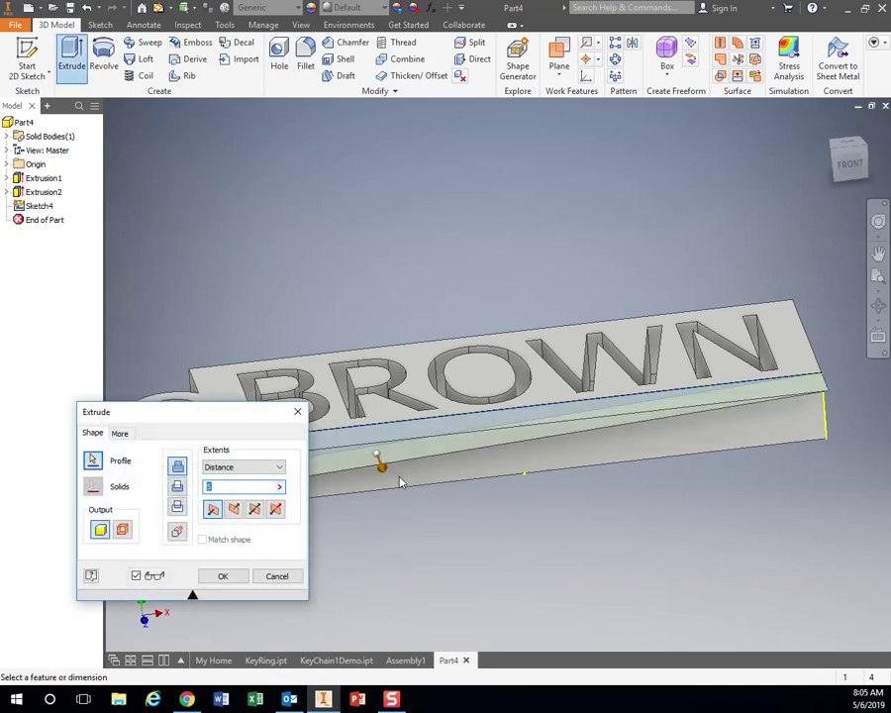
pyautogui.moveTo(384, 474); pyautogui.dragTo(319, 296)
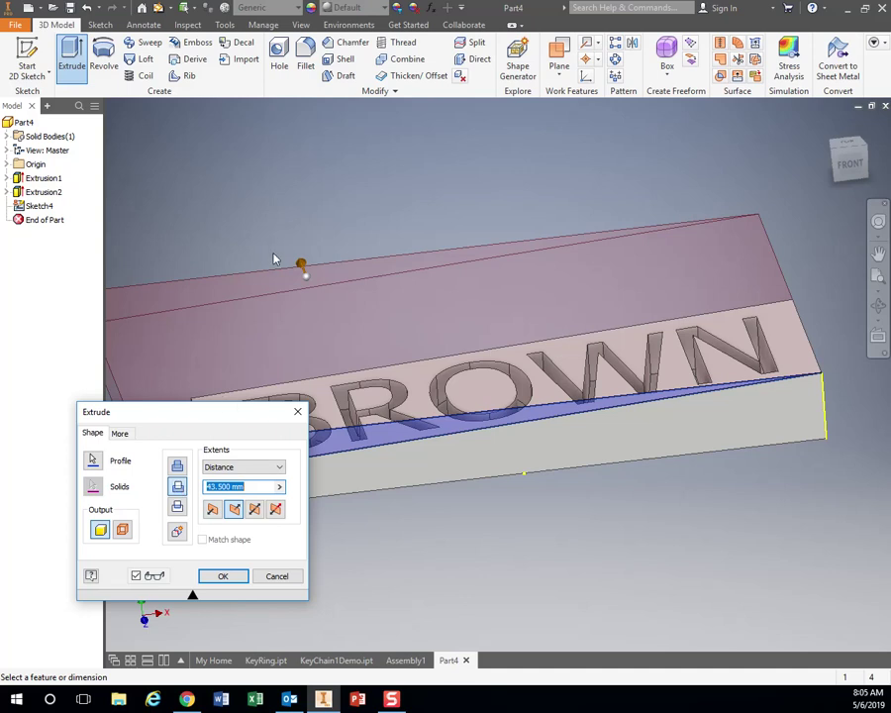
pyautogui.click(222, 575)
pyautogui.moveTo(494, 556)
pyautogui.keyDown('shift'); pyautogui.mouseDown(button='middle')
pyautogui.moveTo(525, 560)
pyautogui.moveTo(523, 571)
pyautogui.moveTo(513, 515)
pyautogui.moveTo(555, 512)
pyautogui.moveTo(534, 522)
pyautogui.mouseUp(button='middle'); pyautogui.keyUp('shift')
pyautogui.moveTo(155, 531)
pyautogui.keyDown('shift'); pyautogui.mouseDown(button='middle')
pyautogui.moveTo(179, 537)
pyautogui.moveTo(171, 555)
pyautogui.mouseUp(button='middle'); pyautogui.keyUp('shift')
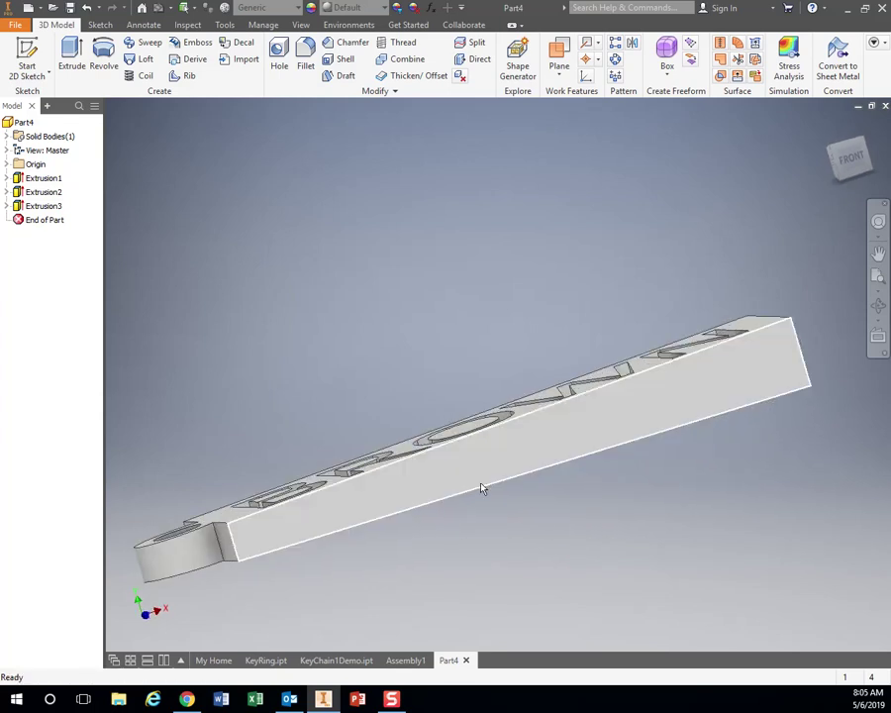
pyautogui.scroll(-3, 513, 482)
pyautogui.keyDown('shift'); pyautogui.moveTo(517, 482); pyautogui.dragTo(503, 527, button='middle'); pyautogui.keyUp('shift')
pyautogui.scroll(3, 502, 527)
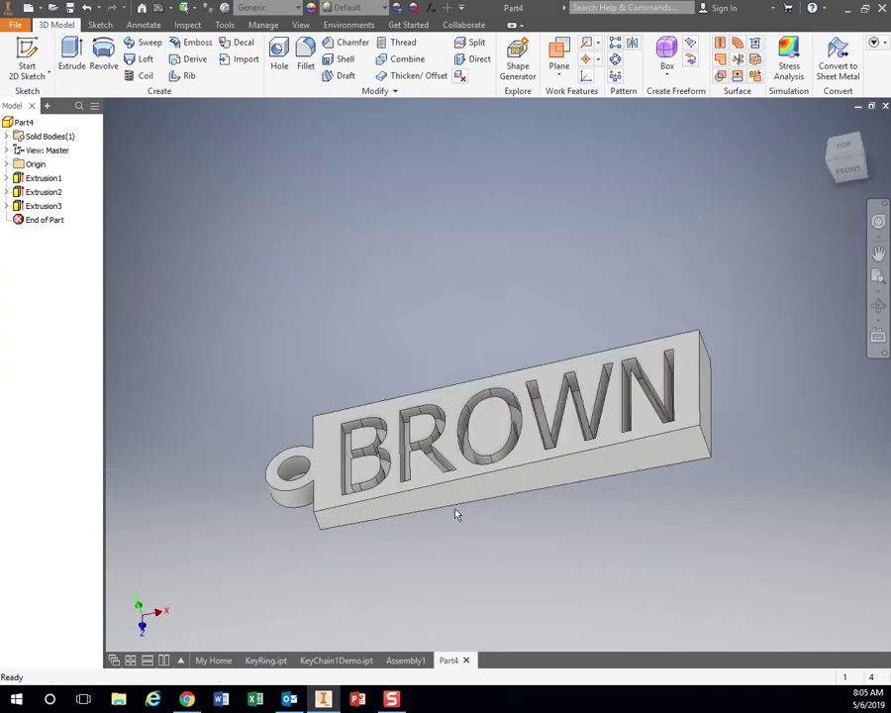
pyautogui.moveTo(326, 118); pyautogui.dragTo(421, 247, button='middle')
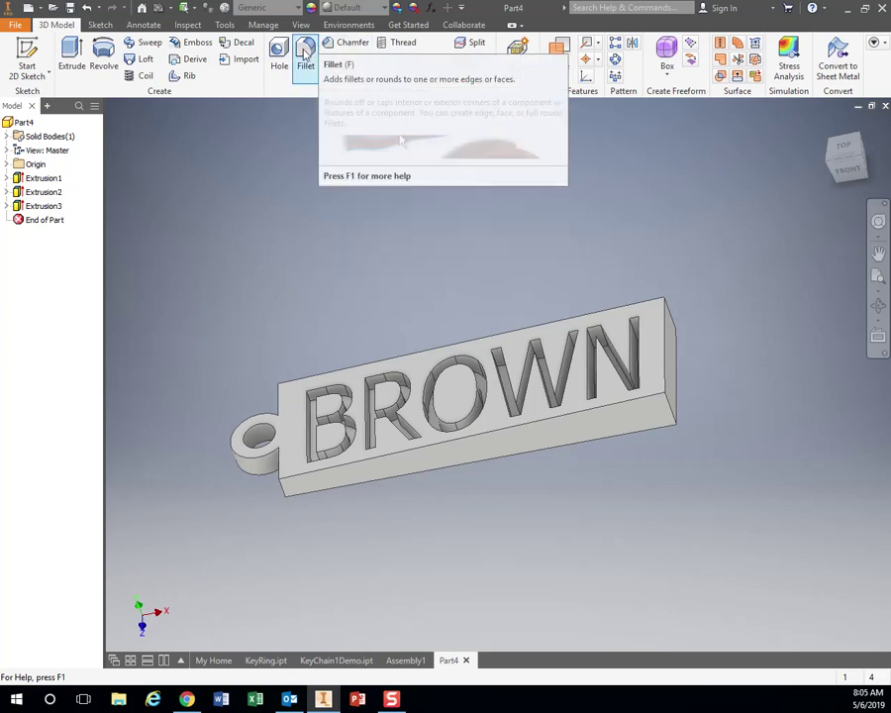
# Start a 2 mm fillet on the tag's vertical end edge.
pyautogui.click(306, 56)
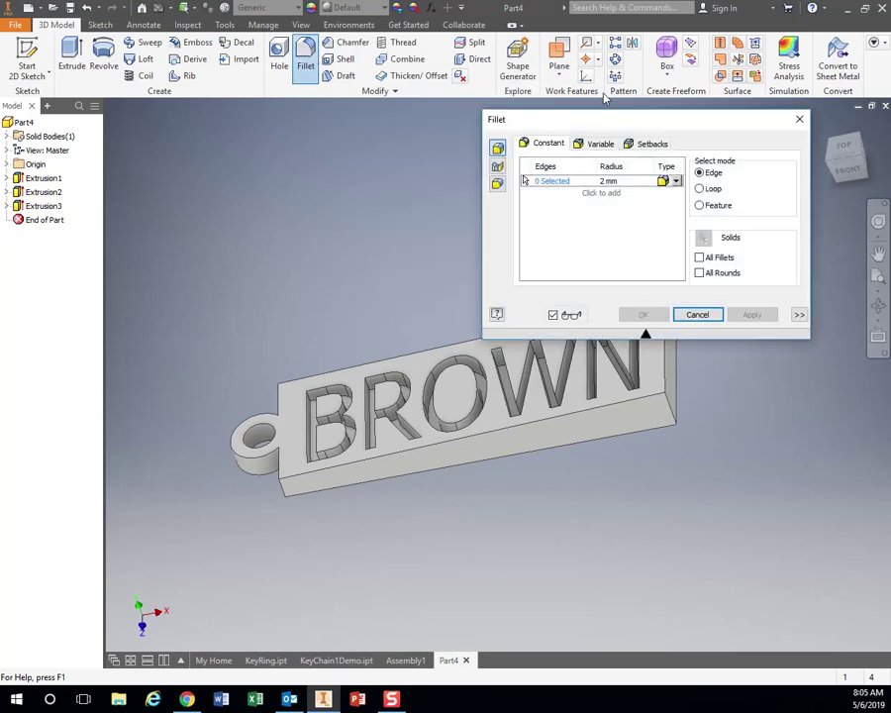
pyautogui.moveTo(625, 122); pyautogui.dragTo(280, 84)
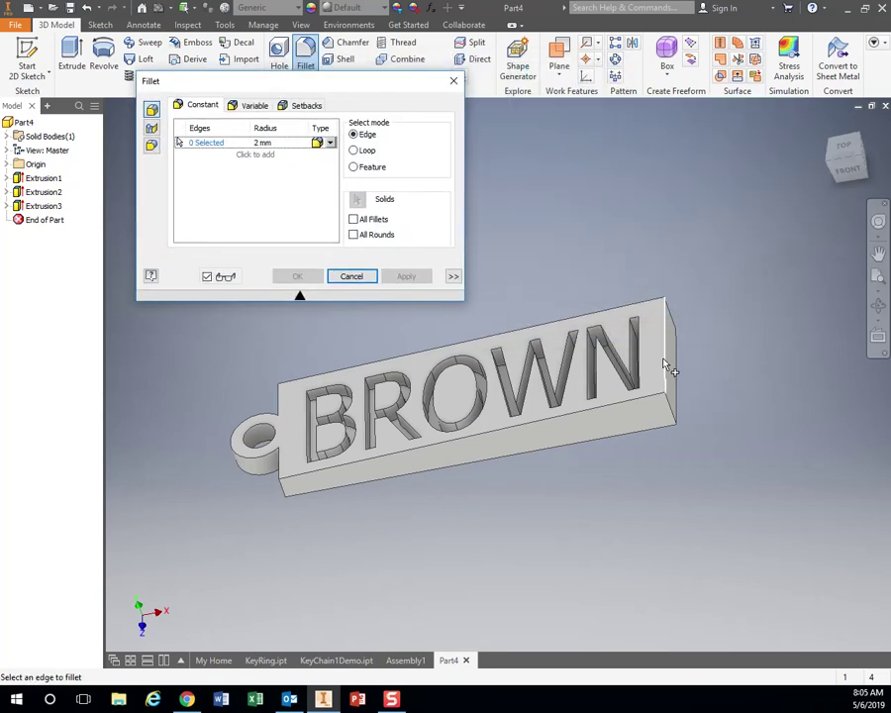
pyautogui.click(665, 365)
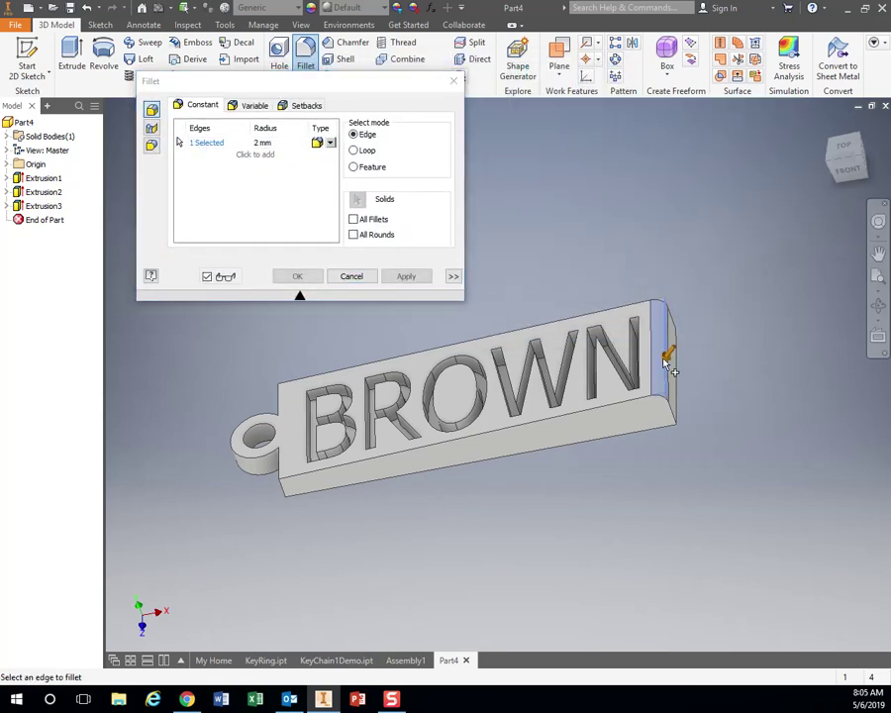
pyautogui.click(268, 144)
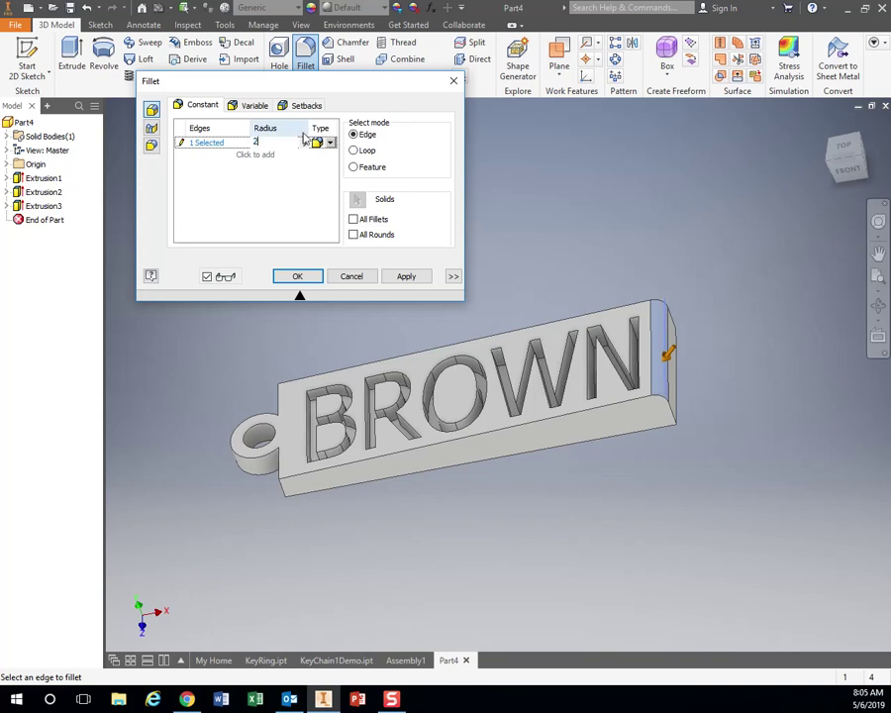
pyautogui.write('2')
# Add the long top edge and bottom front edge to the 2 mm fillet selection.
pyautogui.moveTo(672, 372)
pyautogui.keyDown('shift'); pyautogui.mouseDown(button='middle')
pyautogui.moveTo(688, 393)
pyautogui.moveTo(682, 368)
pyautogui.mouseUp(button='middle'); pyautogui.keyUp('shift')
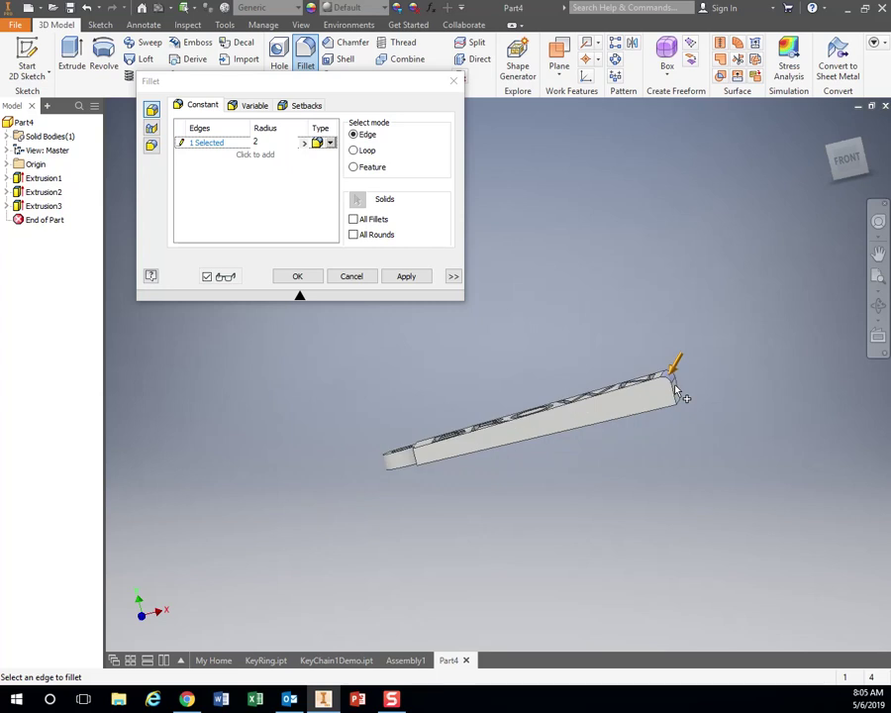
pyautogui.scroll(6, 676, 388)
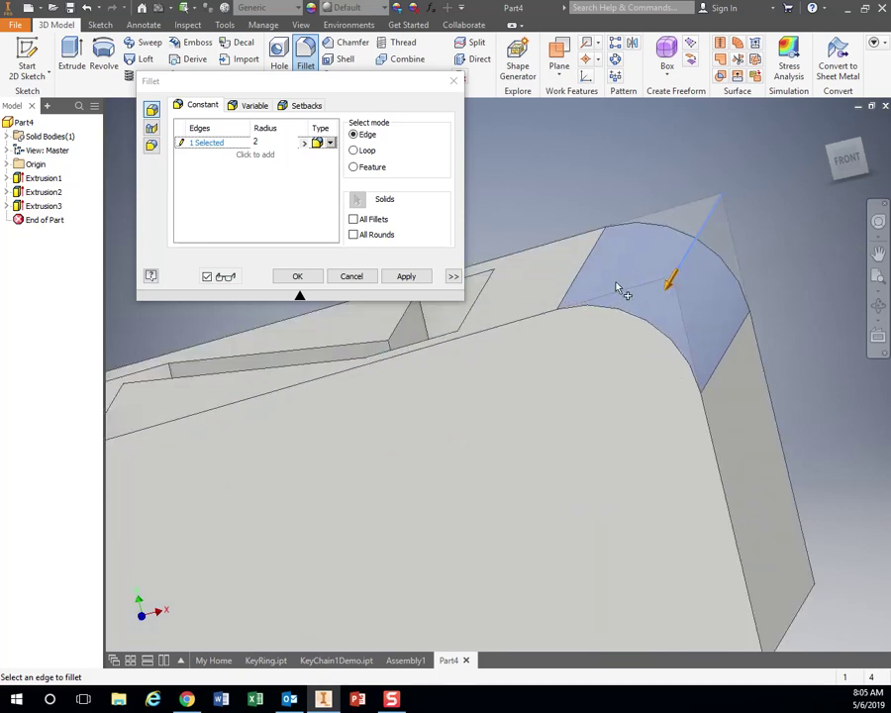
pyautogui.keyDown('shift'); pyautogui.moveTo(701, 413); pyautogui.dragTo(710, 358, button='middle'); pyautogui.keyUp('shift')
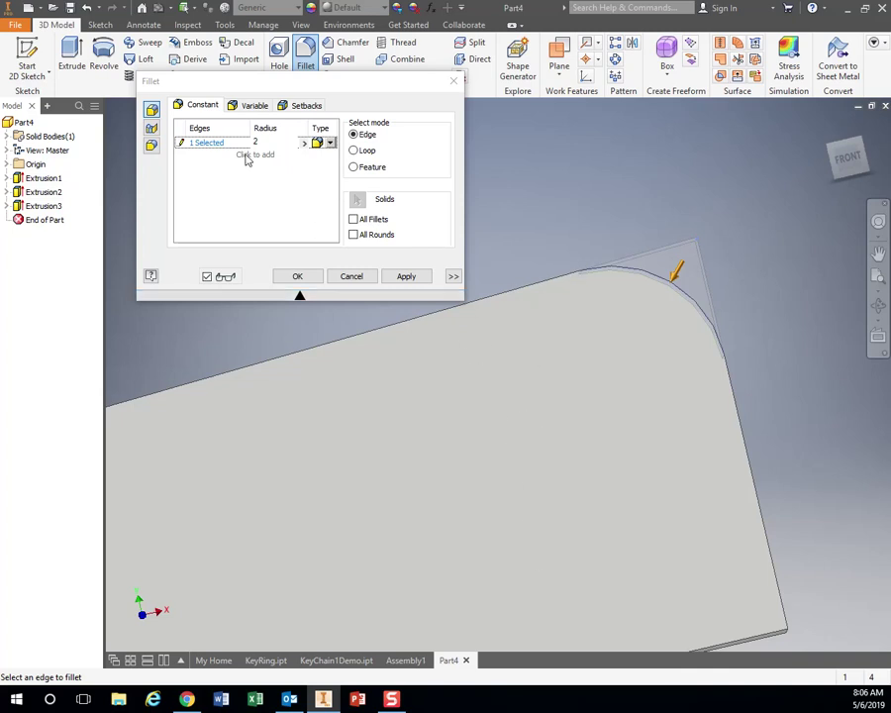
pyautogui.keyDown('shift'); pyautogui.moveTo(479, 433); pyautogui.dragTo(534, 366, button='middle'); pyautogui.keyUp('shift')
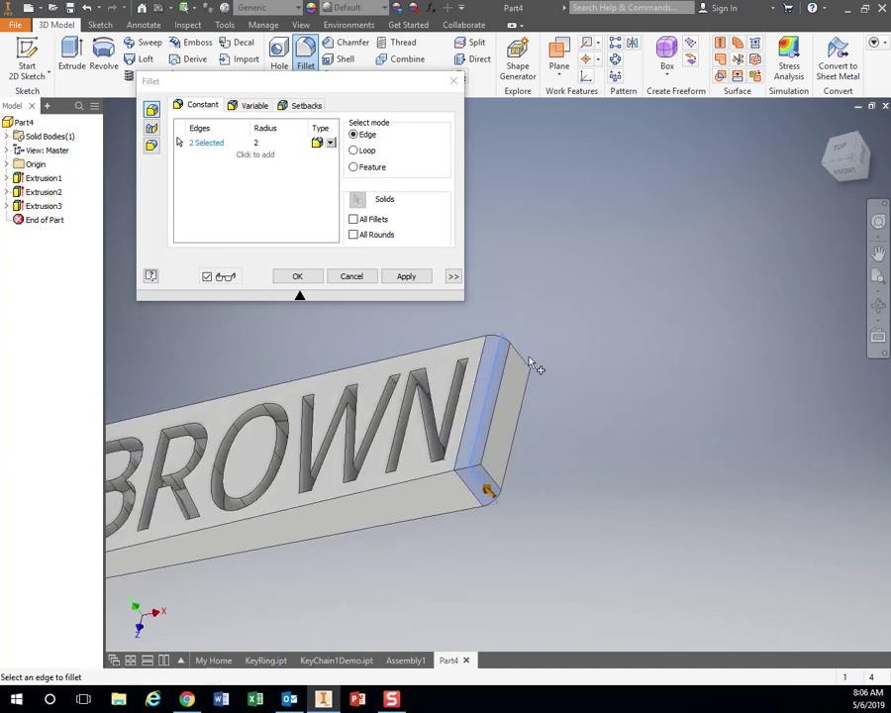
pyautogui.click(453, 350)
pyautogui.click(435, 478)
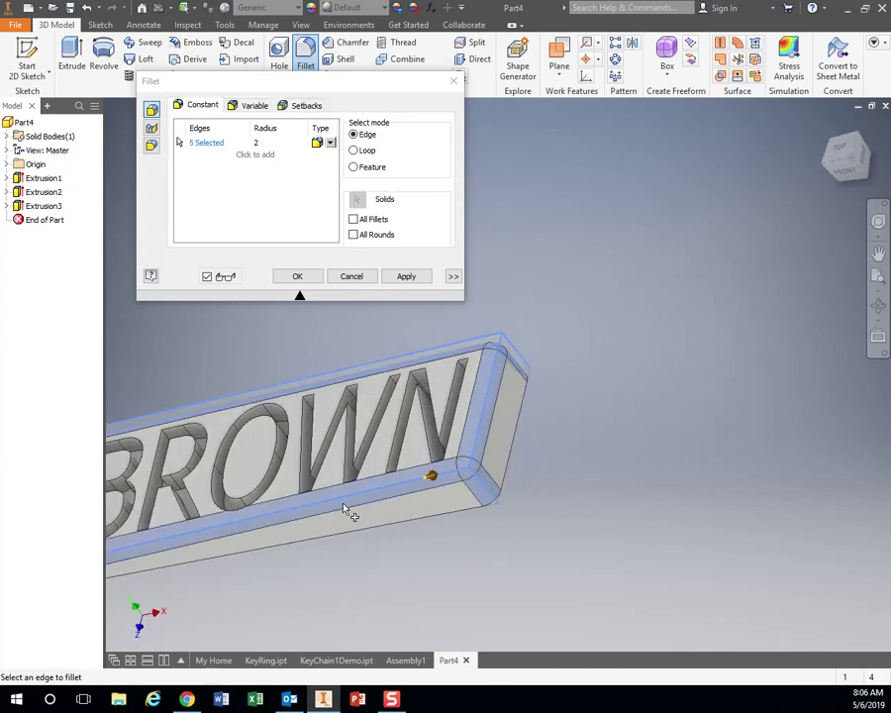
pyautogui.keyDown('shift'); pyautogui.moveTo(348, 511); pyautogui.dragTo(524, 469, button='middle'); pyautogui.keyUp('shift')
# Apply the 2 mm fillet, then round both key-ring hole edges with 0.5 mm fillets.
pyautogui.click(406, 278)
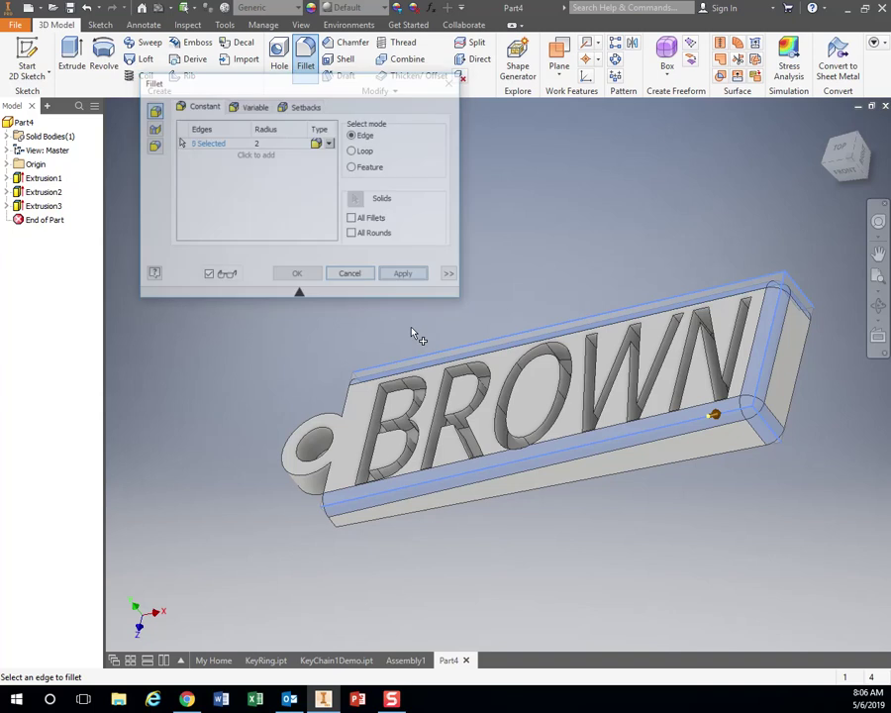
pyautogui.click(313, 437)
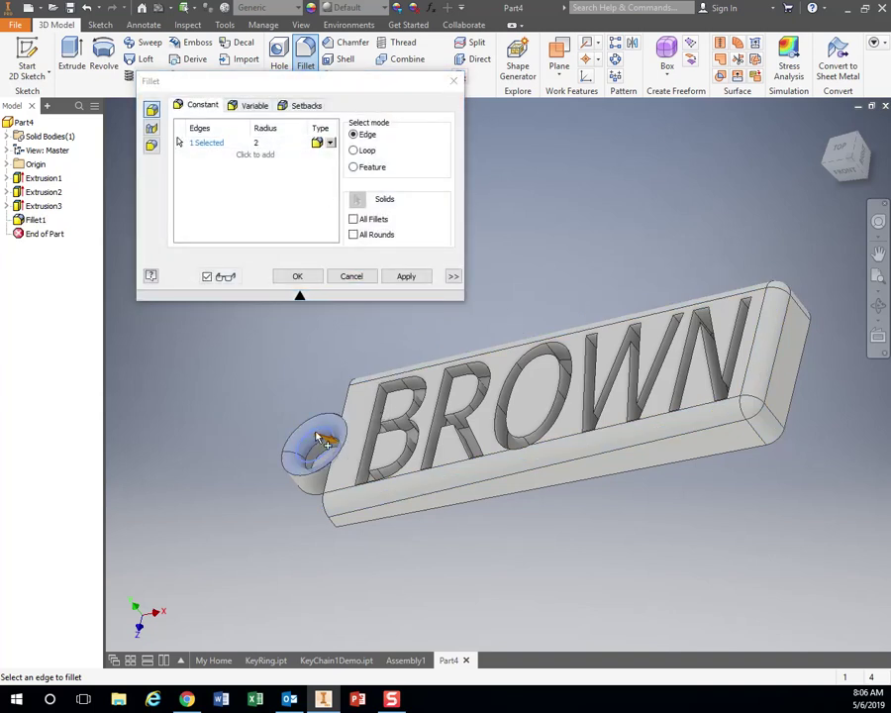
pyautogui.click(304, 480)
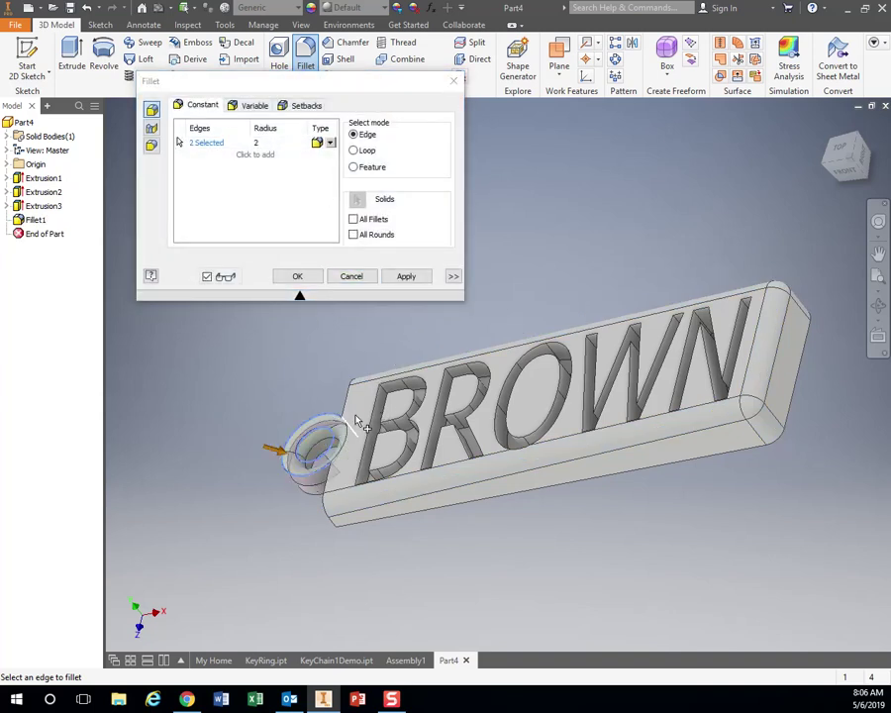
pyautogui.click(266, 142)
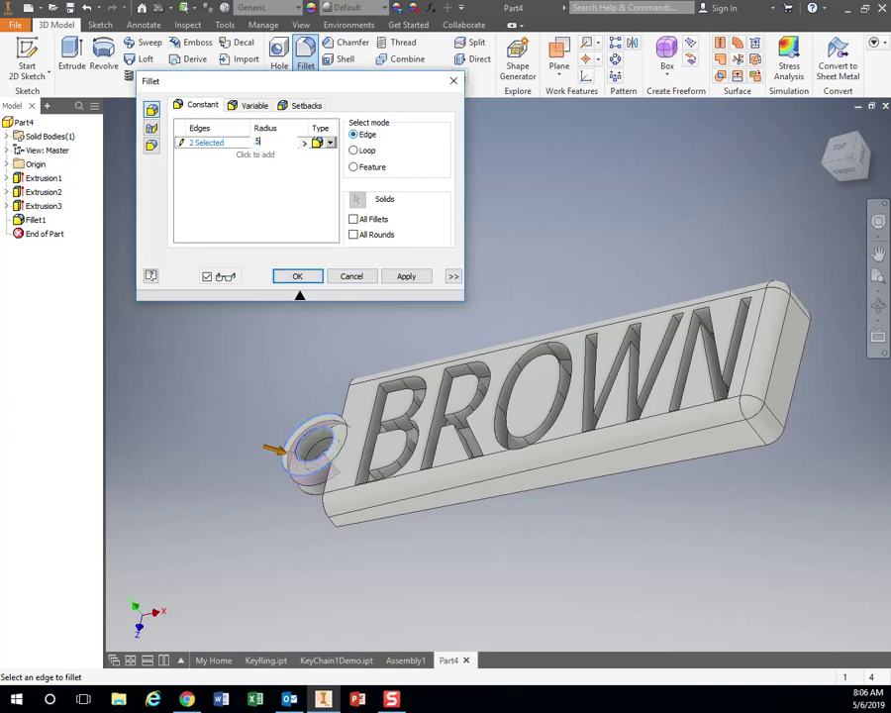
pyautogui.click(404, 276)
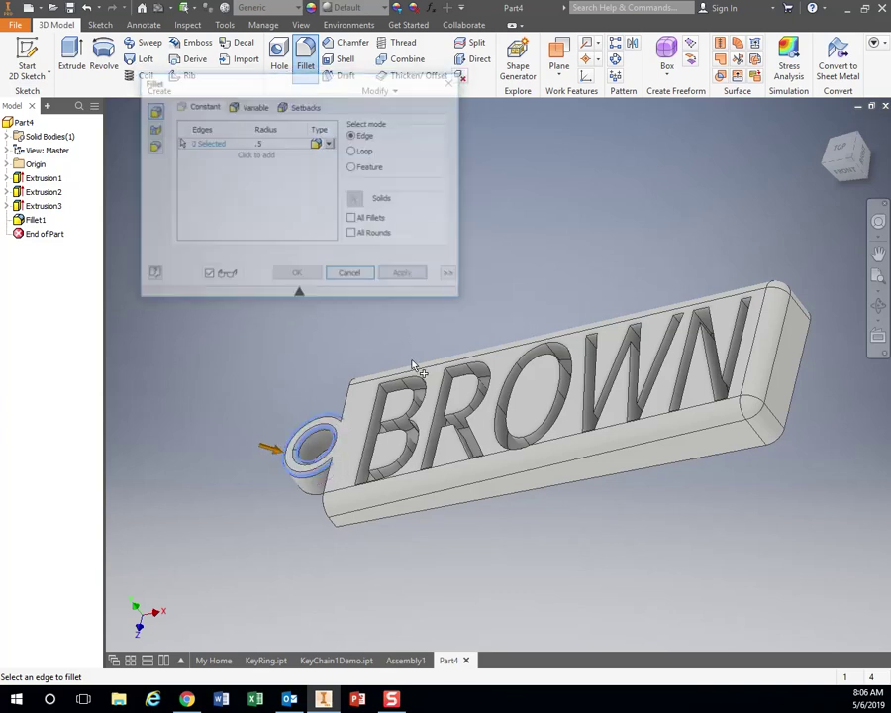
pyautogui.keyDown('shift'); pyautogui.moveTo(237, 356); pyautogui.dragTo(253, 492, button='middle'); pyautogui.keyUp('shift')
pyautogui.scroll(-3, 249, 487)
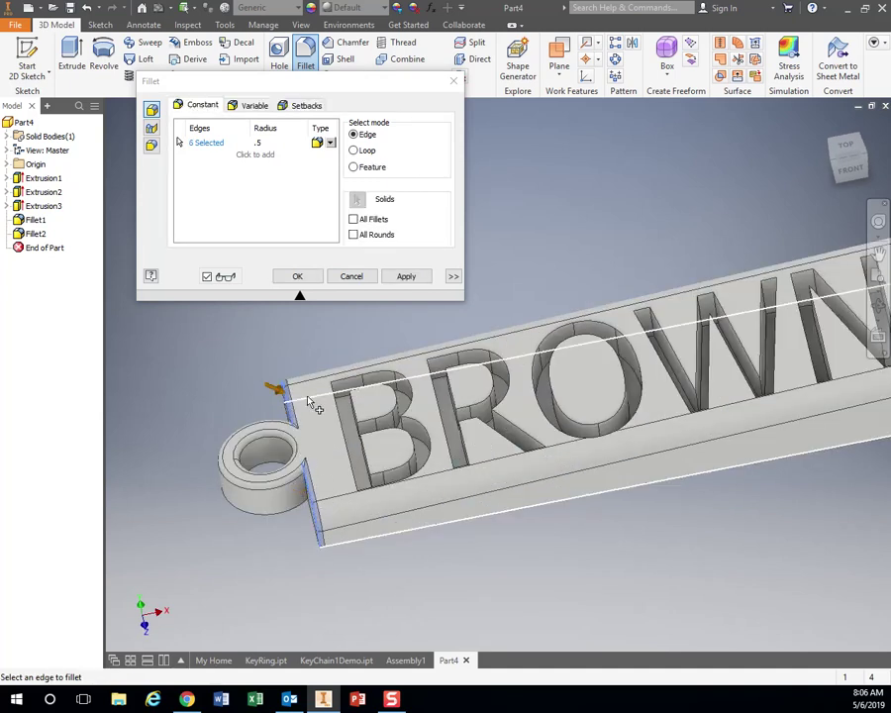
pyautogui.click(406, 276)
pyautogui.keyDown('shift'); pyautogui.moveTo(473, 631); pyautogui.dragTo(343, 588, button='middle'); pyautogui.keyUp('shift')
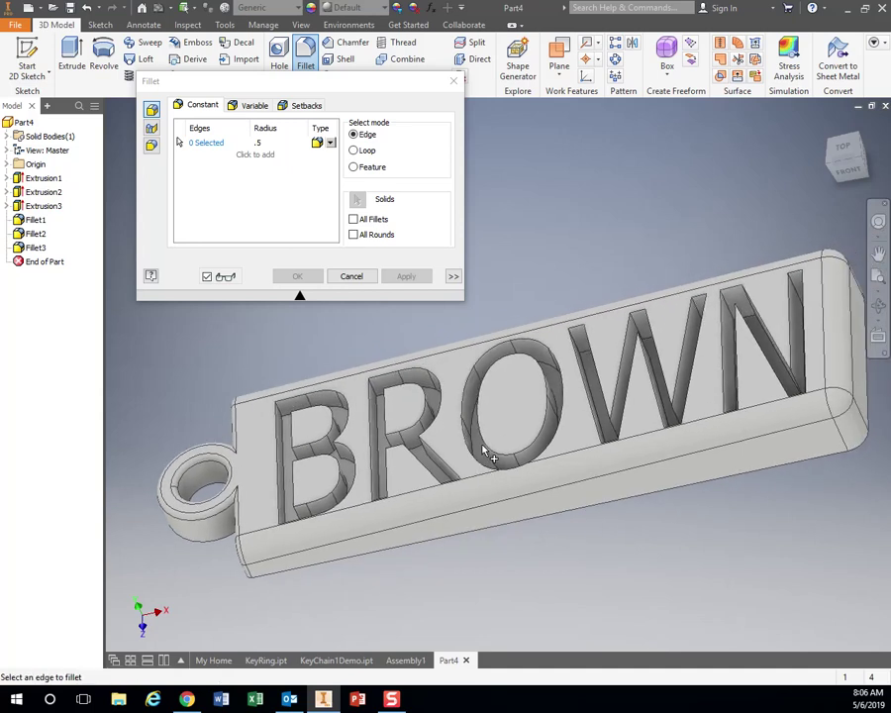
# Fillet the engraved O loop and W edges at 0.5 mm as Fillet4.
pyautogui.click(484, 451)
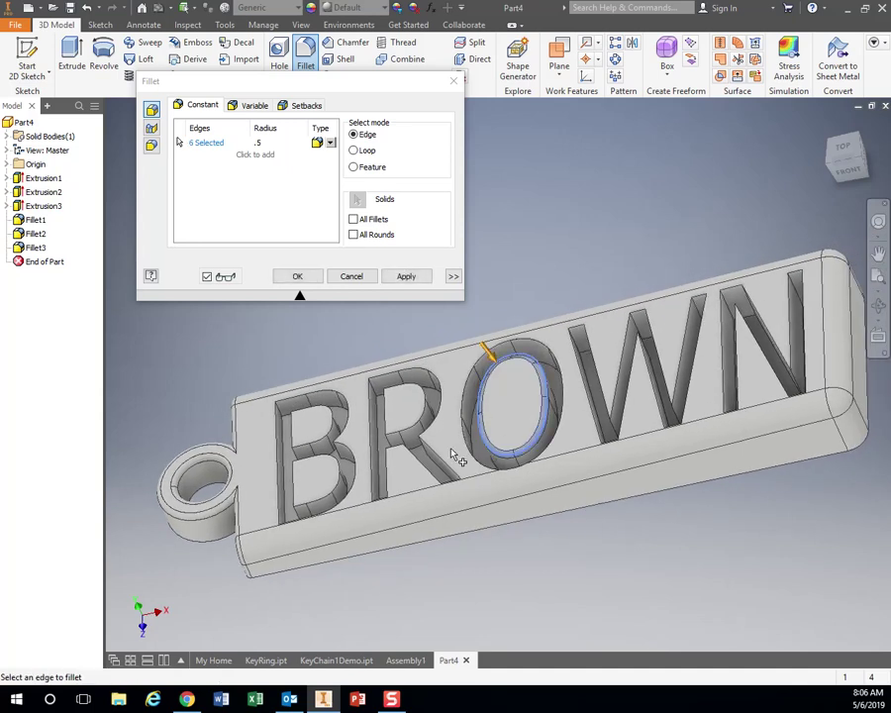
pyautogui.click(358, 277)
pyautogui.click(304, 55)
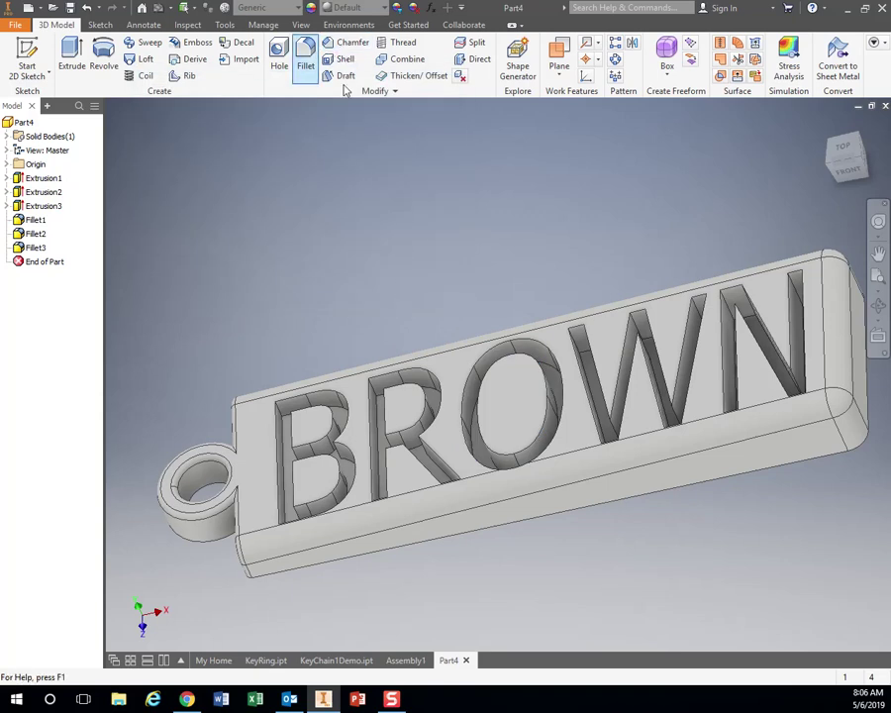
pyautogui.click(485, 394)
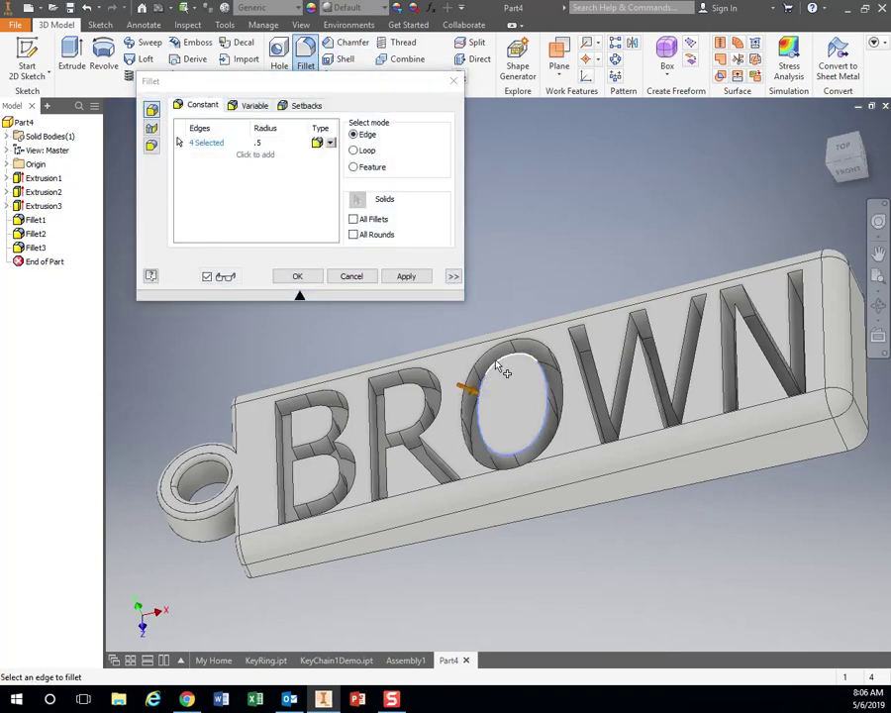
pyautogui.click(604, 388)
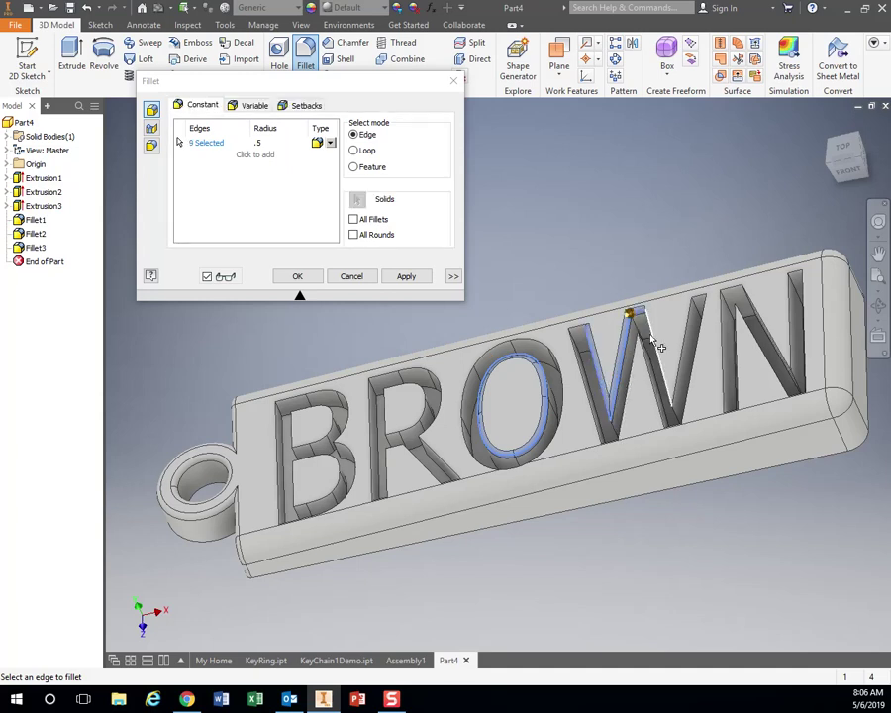
pyautogui.click(680, 358)
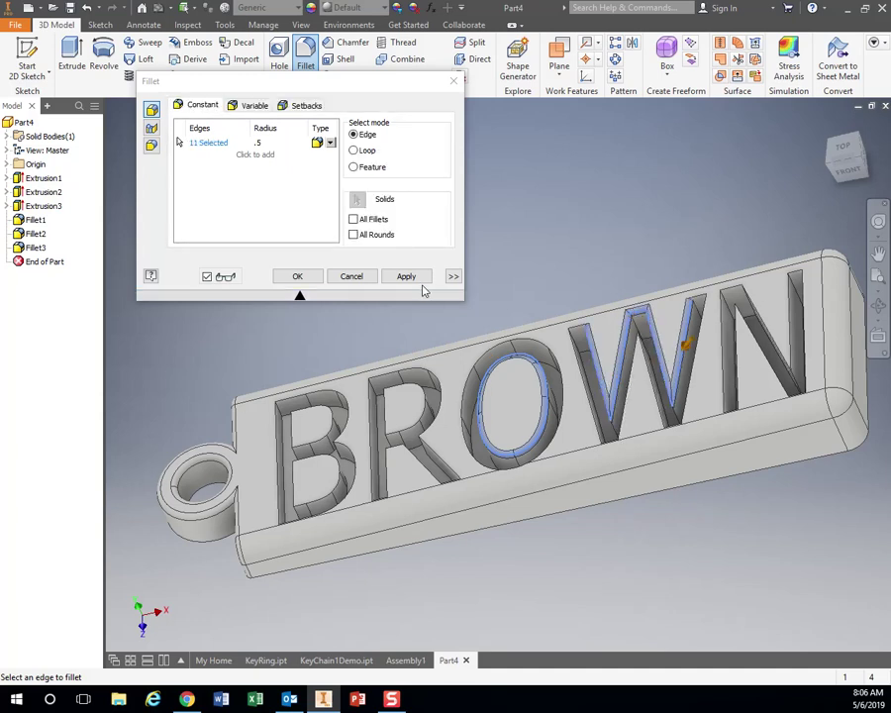
pyautogui.click(406, 276)
pyautogui.click(338, 277)
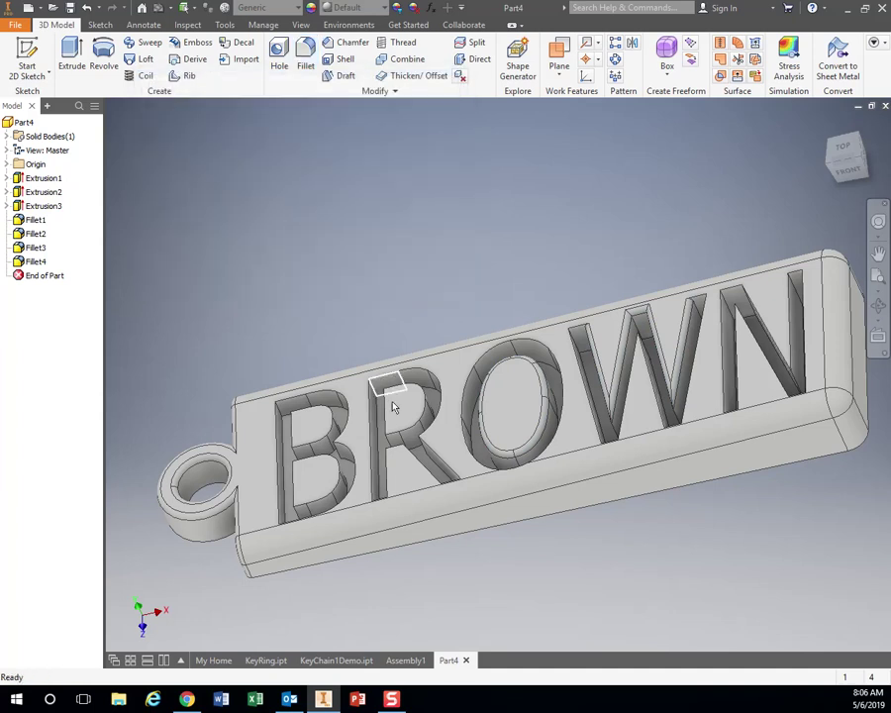
pyautogui.keyDown('shift'); pyautogui.moveTo(392, 403); pyautogui.dragTo(801, 426, button='middle'); pyautogui.keyUp('shift')
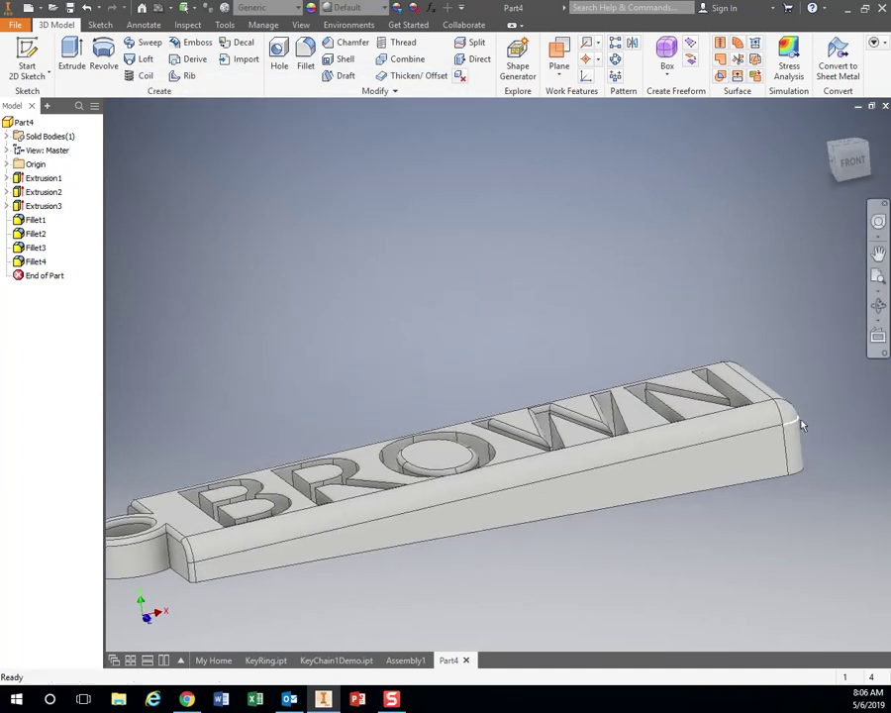
# Try a chamfer on the tag's long bottom edge, then cancel it.
pyautogui.click(340, 48)
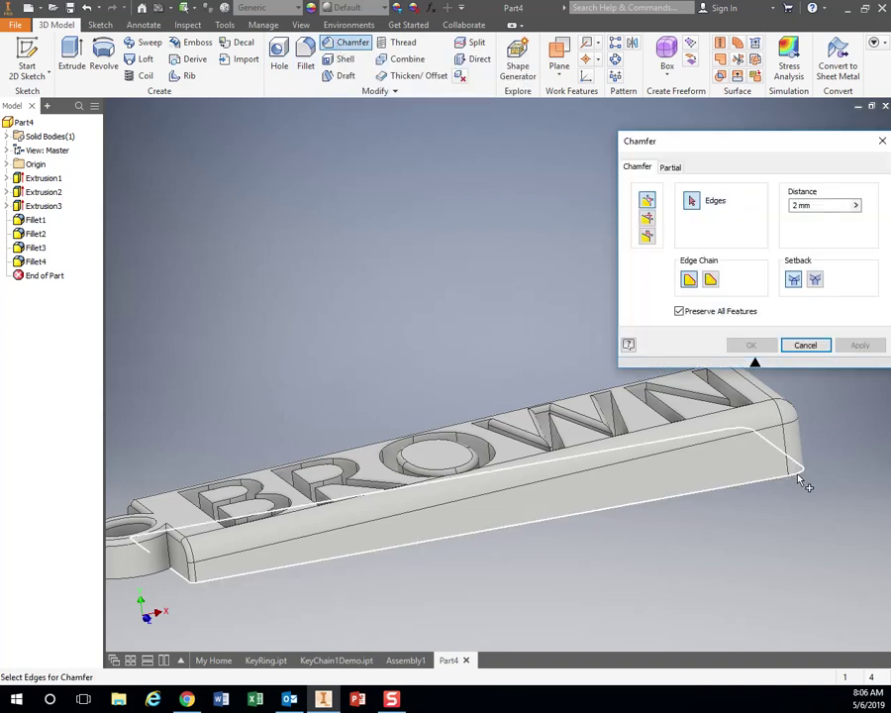
pyautogui.click(346, 564)
pyautogui.moveTo(435, 577)
pyautogui.keyDown('shift'); pyautogui.mouseDown(button='middle')
pyautogui.moveTo(324, 573)
pyautogui.moveTo(297, 584)
pyautogui.moveTo(436, 583)
pyautogui.mouseUp(button='middle'); pyautogui.keyUp('shift')
pyautogui.click(820, 348)
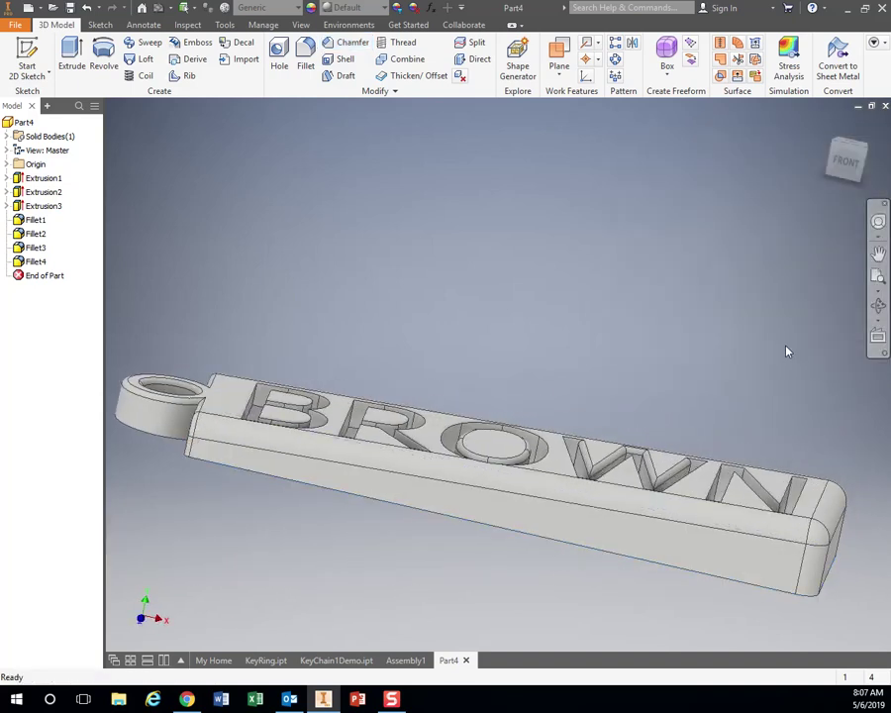
# Undo the fillets back to the sharp-edged Extrusion3 tag, then cancel another chamfer attempt.
pyautogui.hotkey('ctrl', 'z')
pyautogui.hotkey('ctrl', 'z')
pyautogui.hotkey('ctrl', 'z')
pyautogui.hotkey('ctrl', 'z')
pyautogui.hotkey('ctrl', 'z')
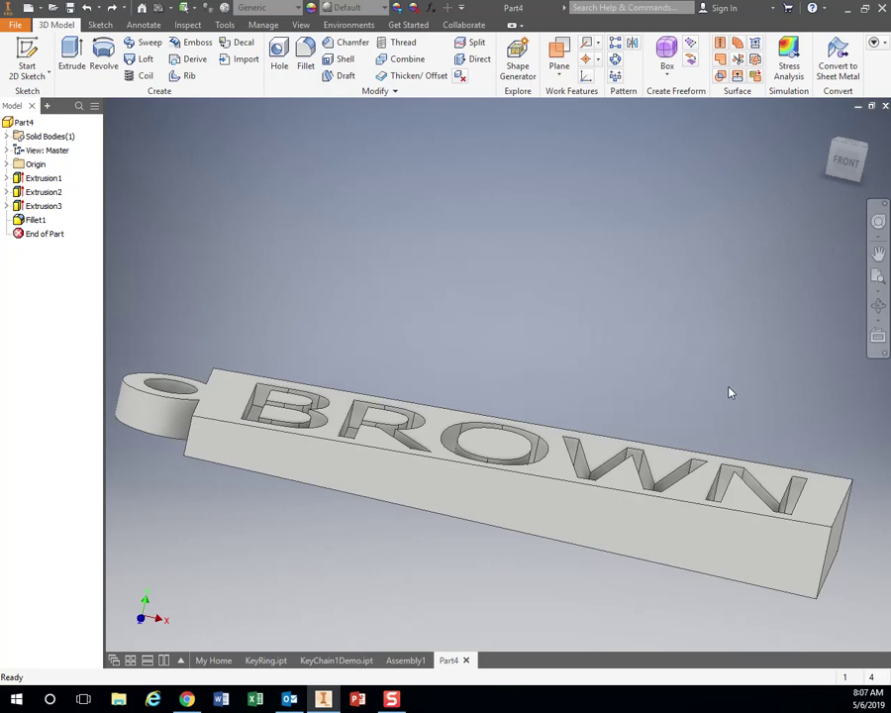
pyautogui.hotkey('ctrl', 'y')
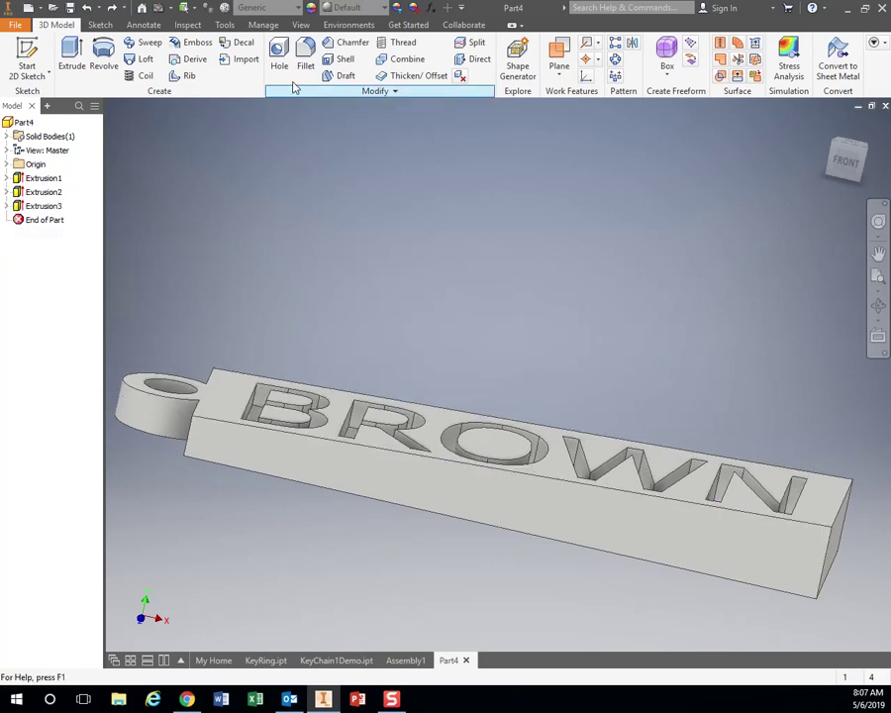
pyautogui.click(346, 42)
pyautogui.click(839, 516)
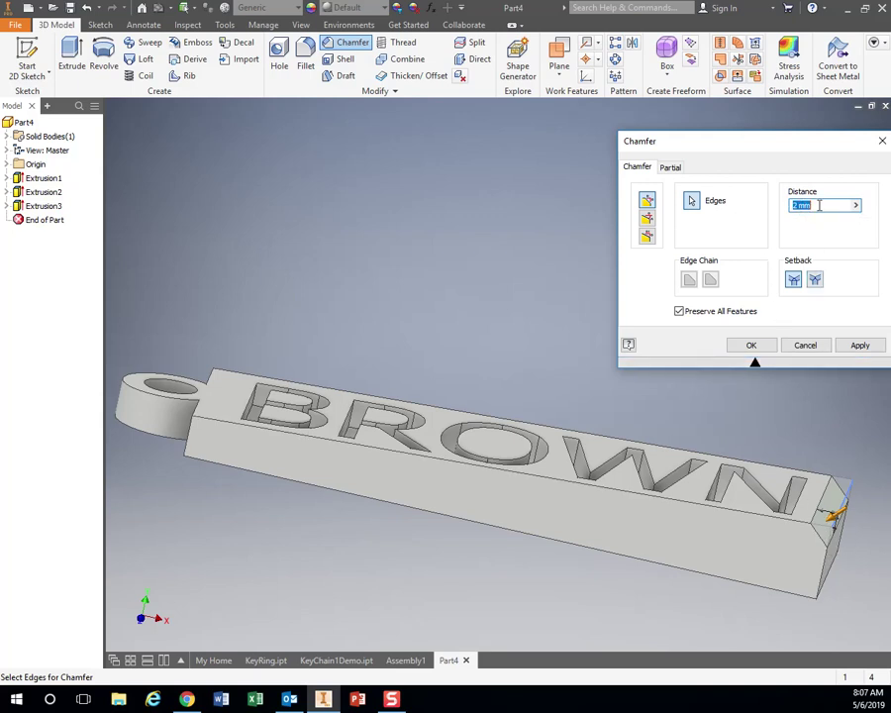
pyautogui.click(805, 346)
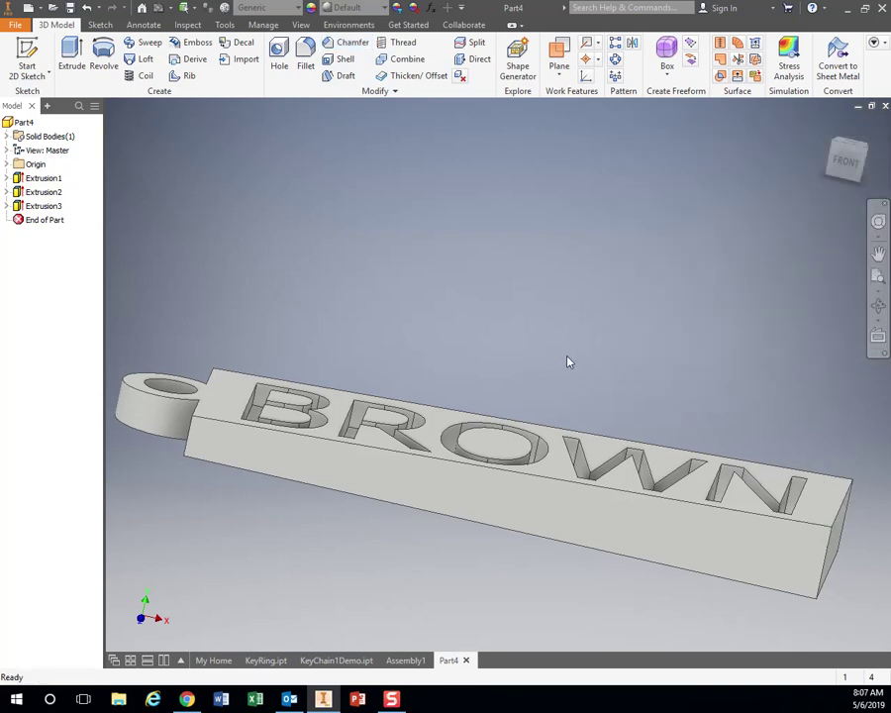
# Abandon a first fillet attempt and orbit the tag to a top-angled view.
pyautogui.click(305, 56)
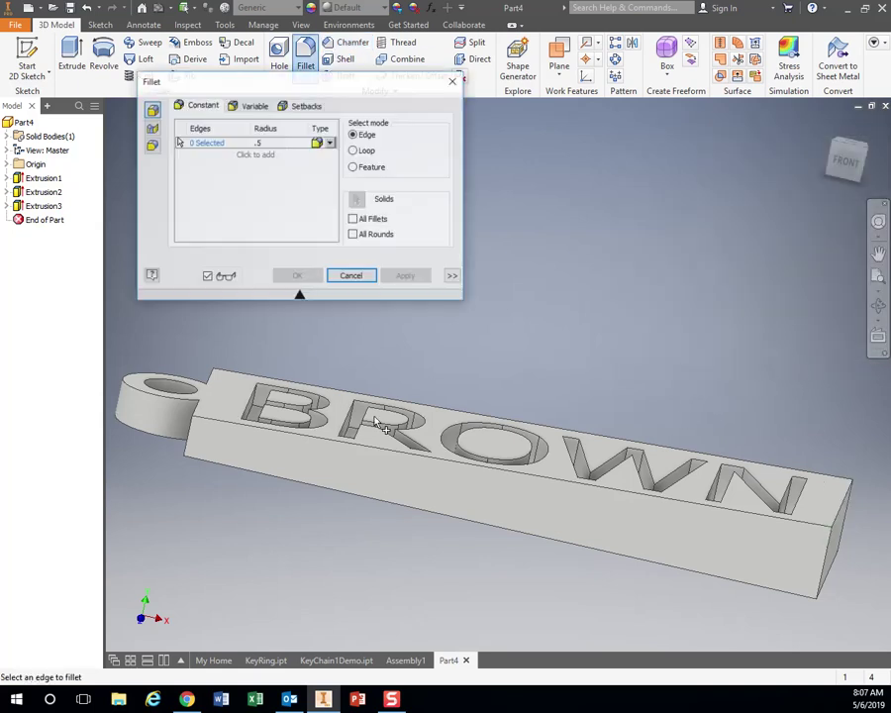
pyautogui.click(386, 457)
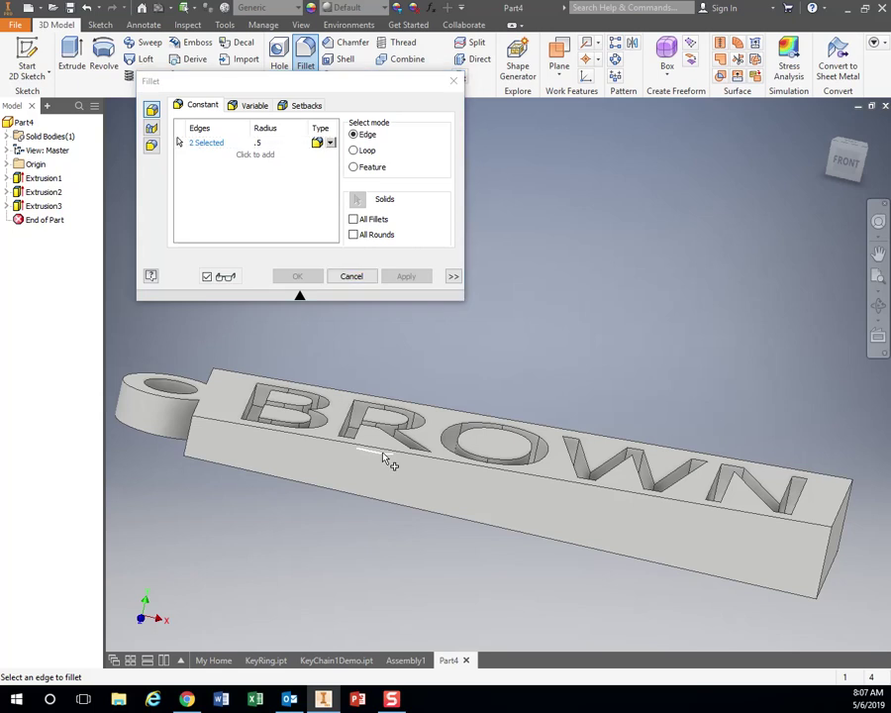
pyautogui.click(351, 276)
pyautogui.keyDown('shift'); pyautogui.moveTo(540, 335); pyautogui.dragTo(504, 386, button='middle'); pyautogui.keyUp('shift')
pyautogui.moveTo(547, 312); pyautogui.dragTo(520, 362)
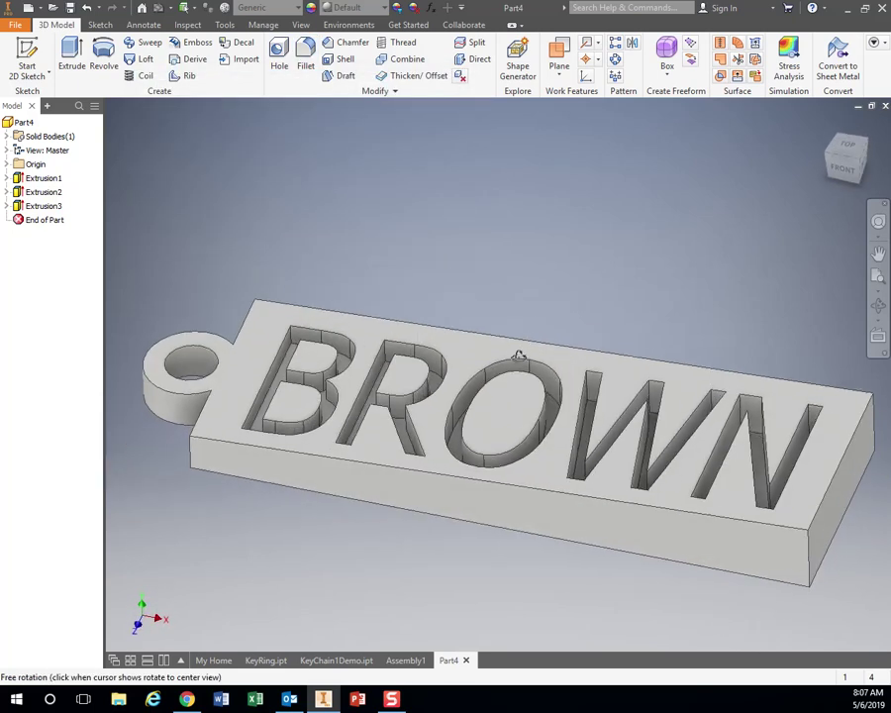
pyautogui.press('Escape')
# Fillet the right end, top back edge, and key ring hole and outer edges at 0.5 mm.
pyautogui.click(305, 51)
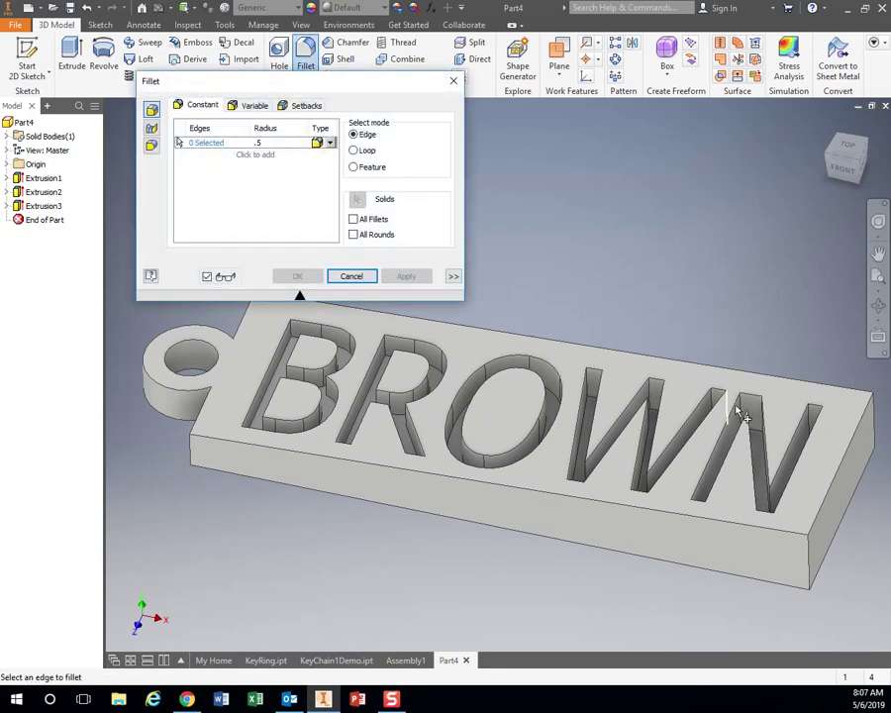
pyautogui.click(837, 490)
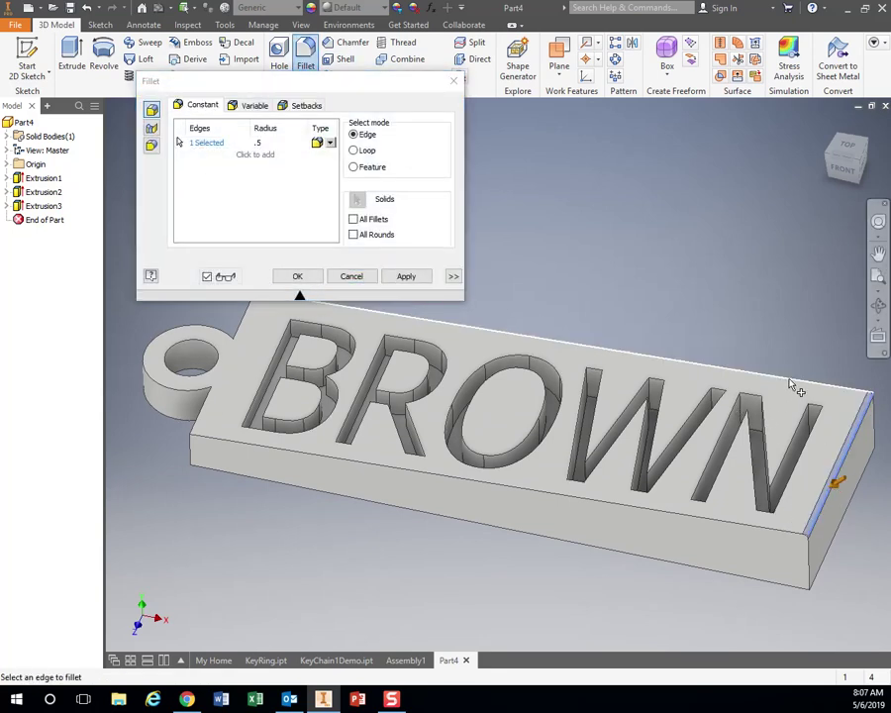
pyautogui.click(789, 388)
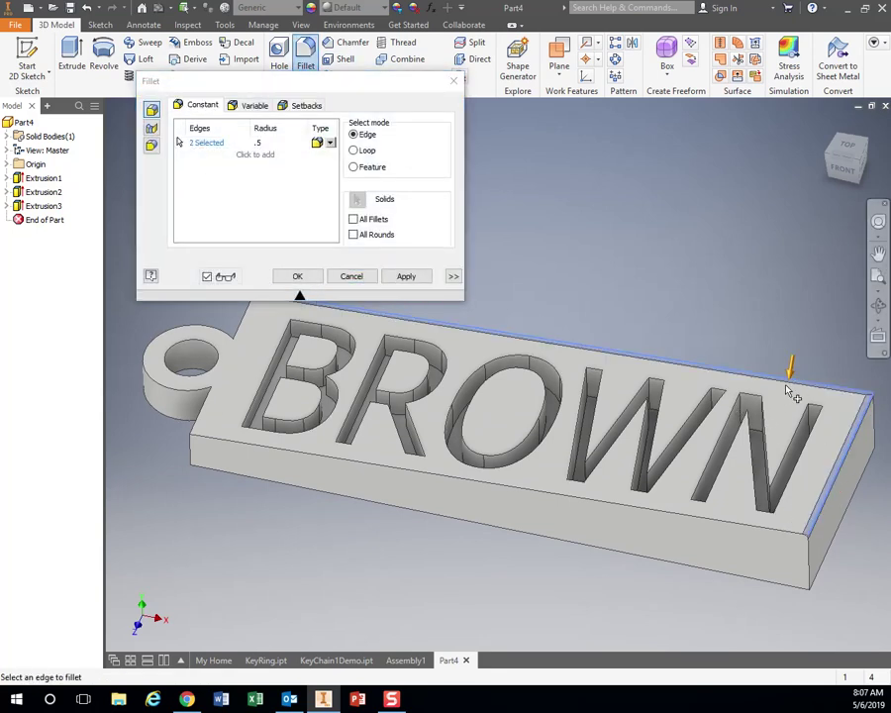
pyautogui.click(181, 390)
pyautogui.click(181, 388)
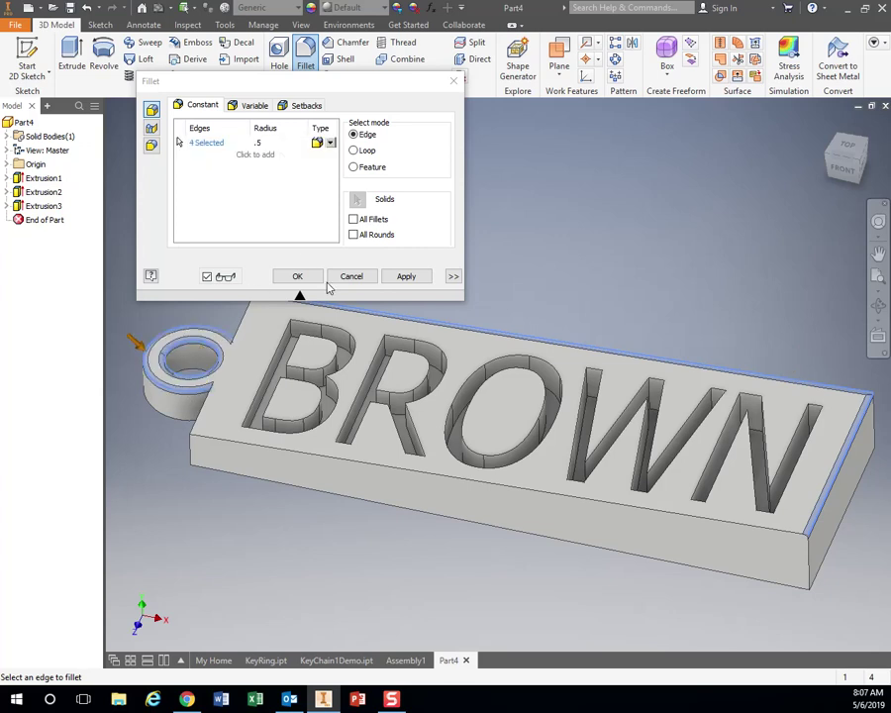
pyautogui.click(406, 277)
pyautogui.click(352, 277)
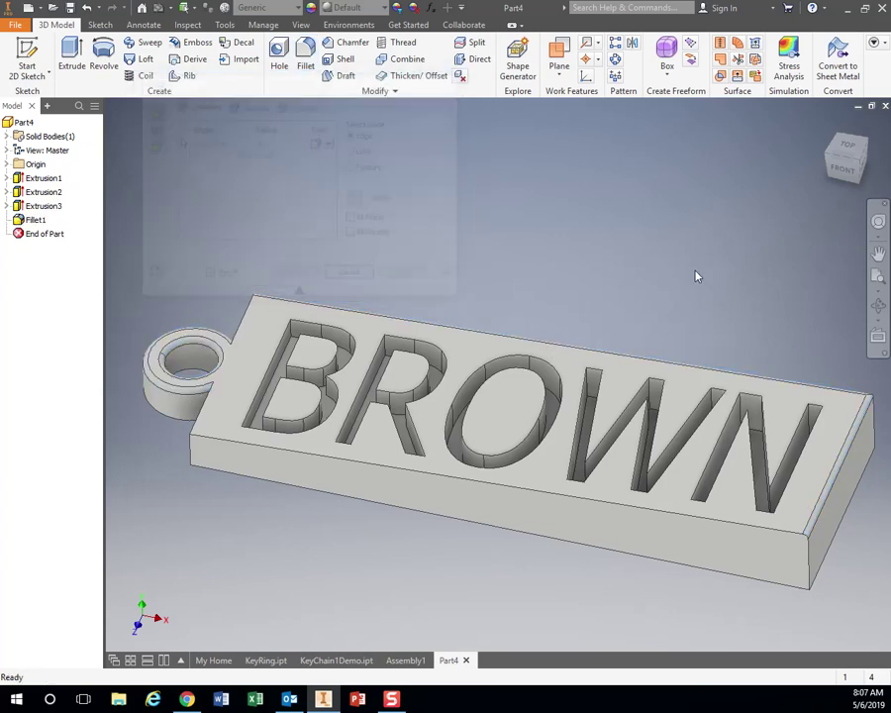
# Fillet the tag's front top edge chain and nearby key ring edges at 0.5 mm.
pyautogui.click(348, 42)
pyautogui.click(804, 345)
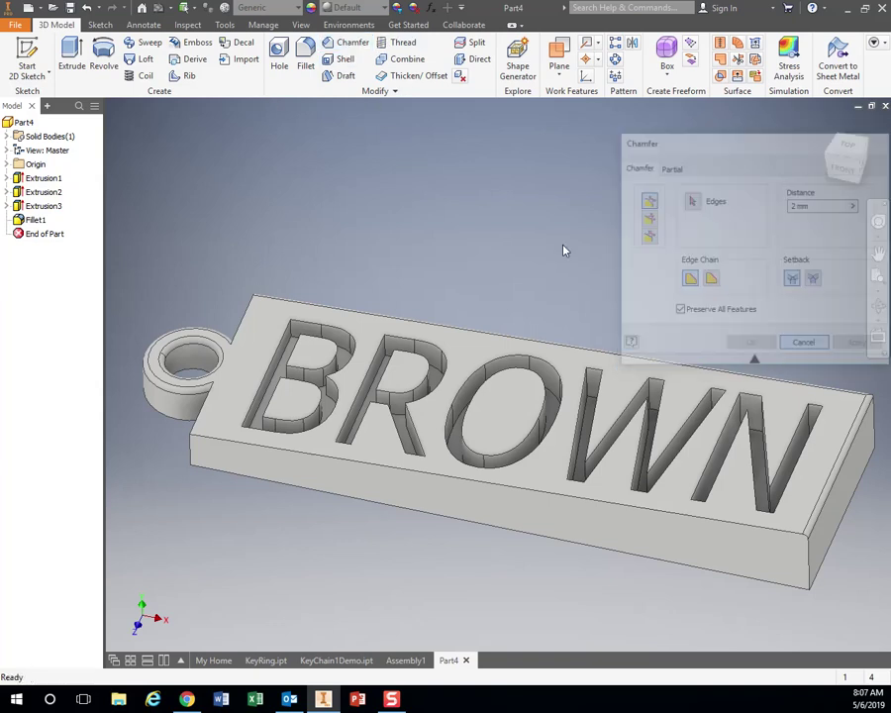
pyautogui.click(306, 59)
pyautogui.click(347, 462)
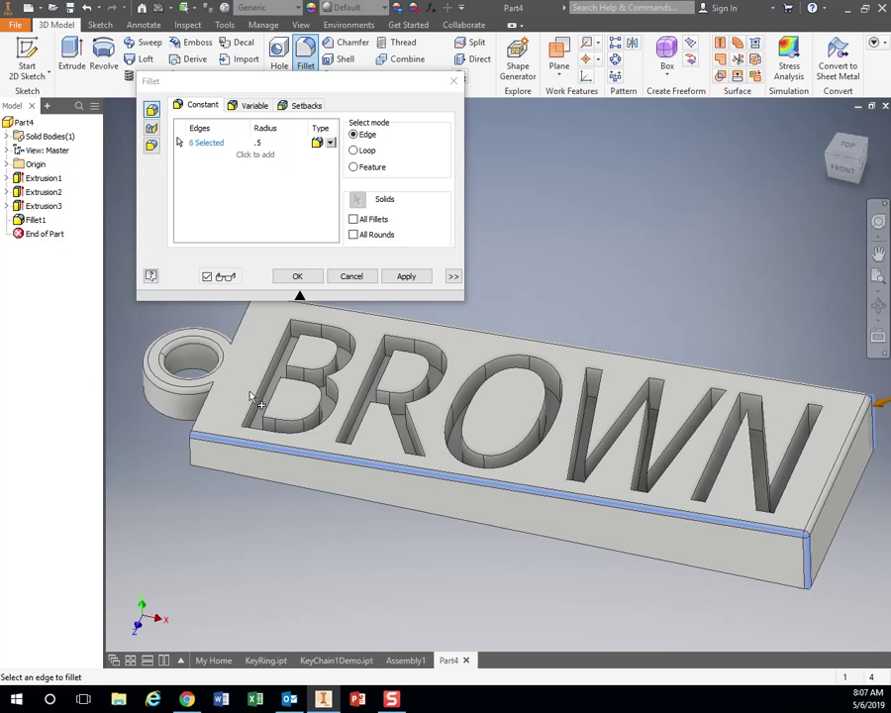
pyautogui.click(234, 308)
pyautogui.click(273, 302)
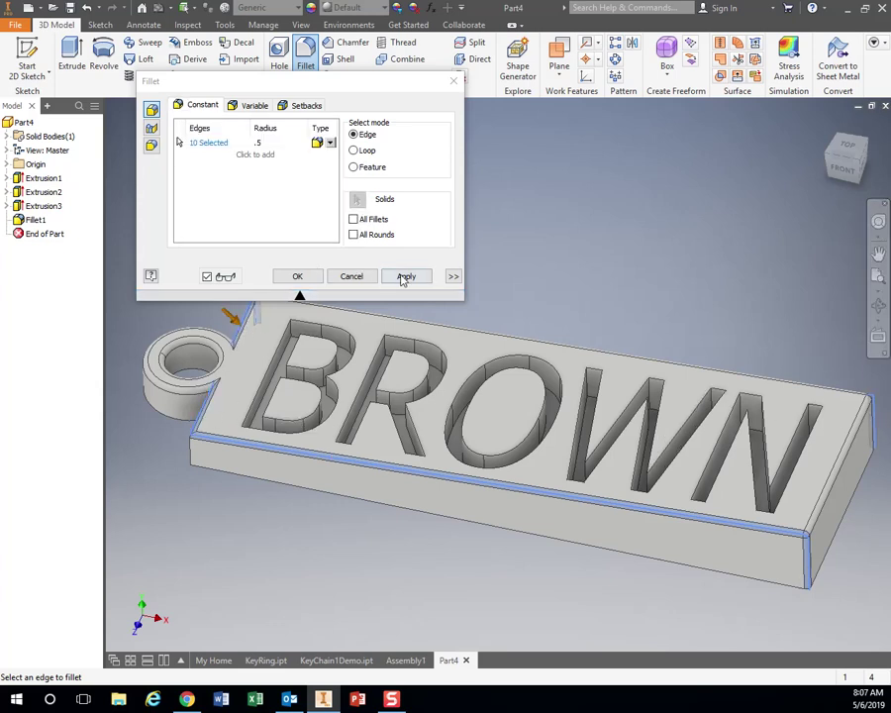
pyautogui.click(405, 276)
pyautogui.click(453, 83)
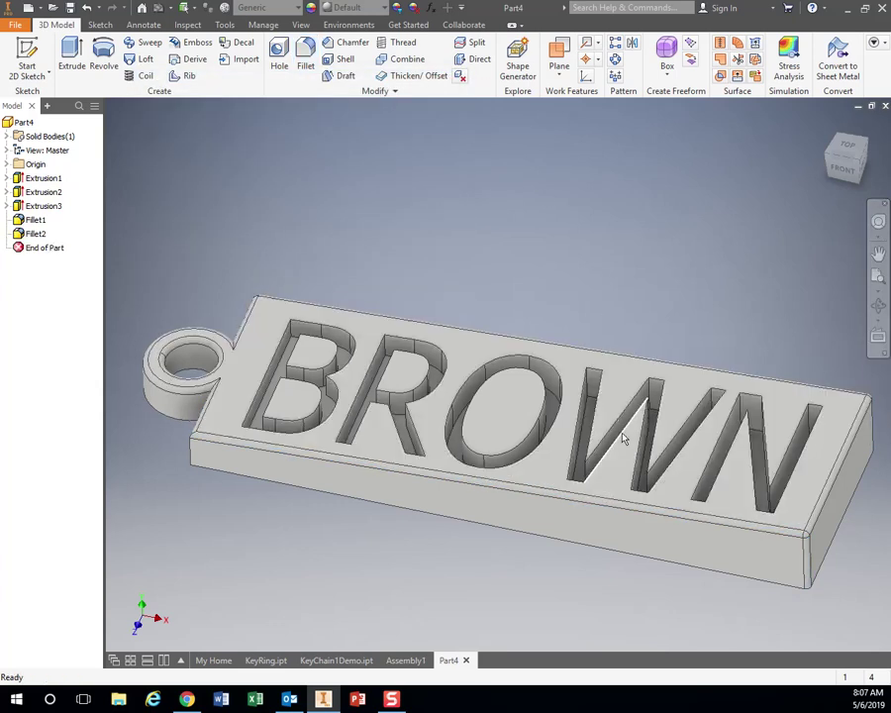
pyautogui.moveTo(623, 437)
pyautogui.keyDown('shift'); pyautogui.mouseDown(button='middle')
pyautogui.moveTo(605, 427)
pyautogui.moveTo(601, 441)
pyautogui.moveTo(626, 432)
pyautogui.mouseUp(button='middle'); pyautogui.keyUp('shift')
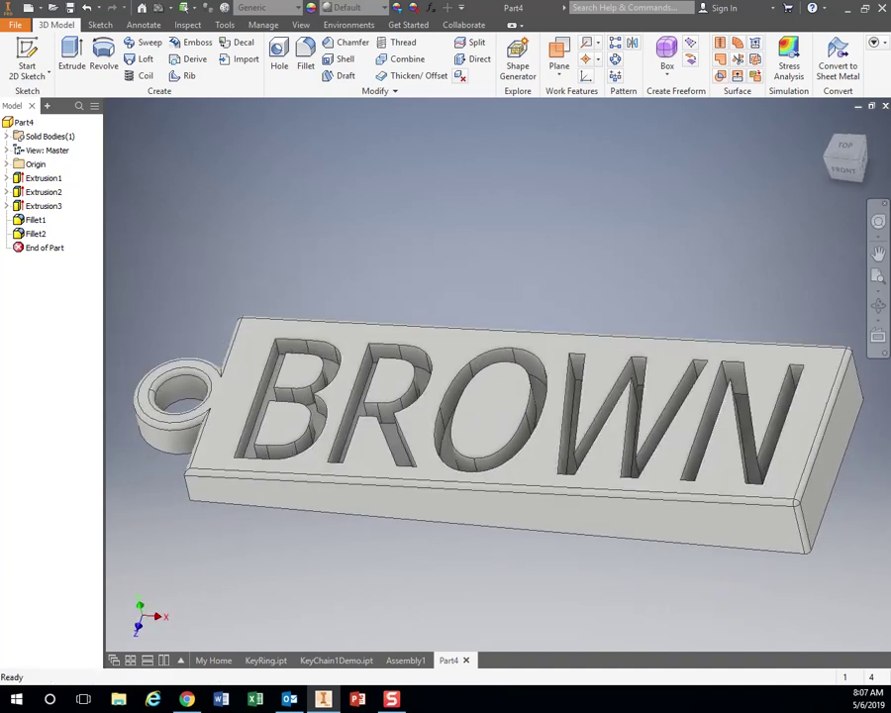